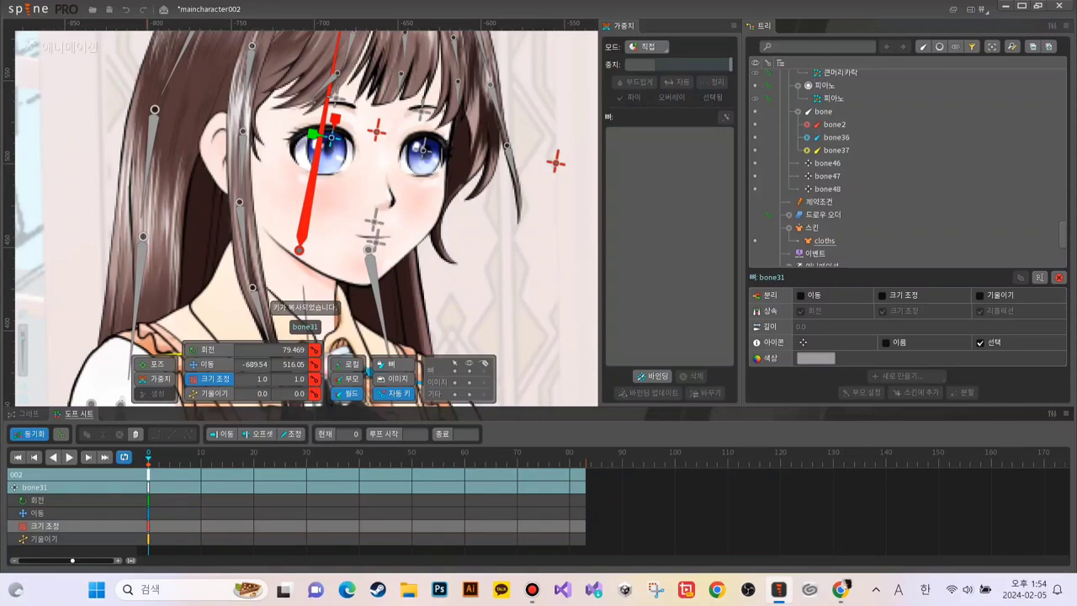
Step: Copy bone31's frame 0 keys to frame 80, and reduce its X scale to about 0.885 at frame 20
click(149, 487)
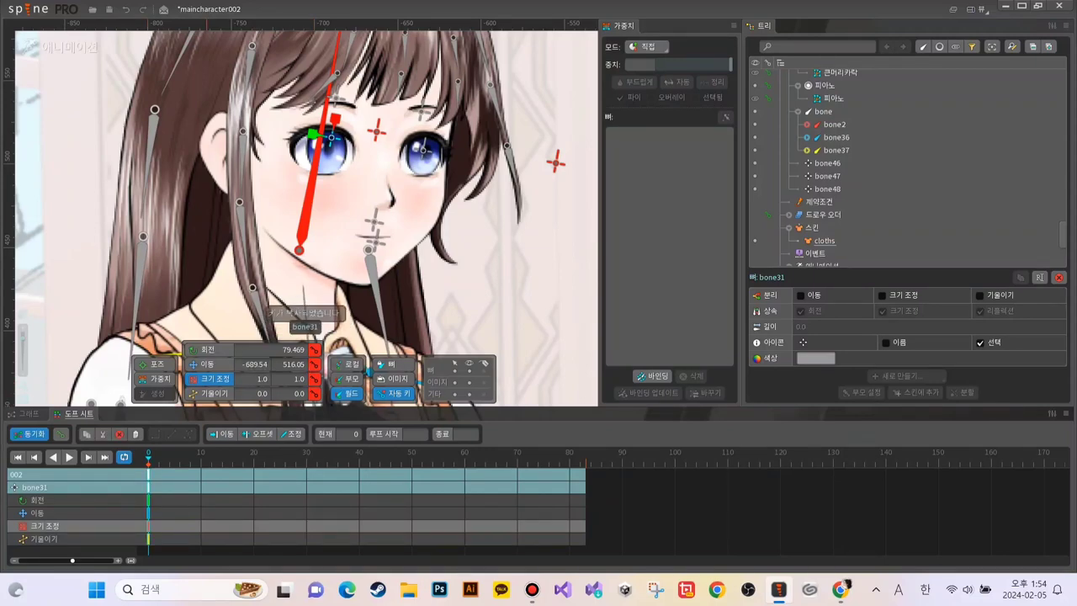
click(570, 455)
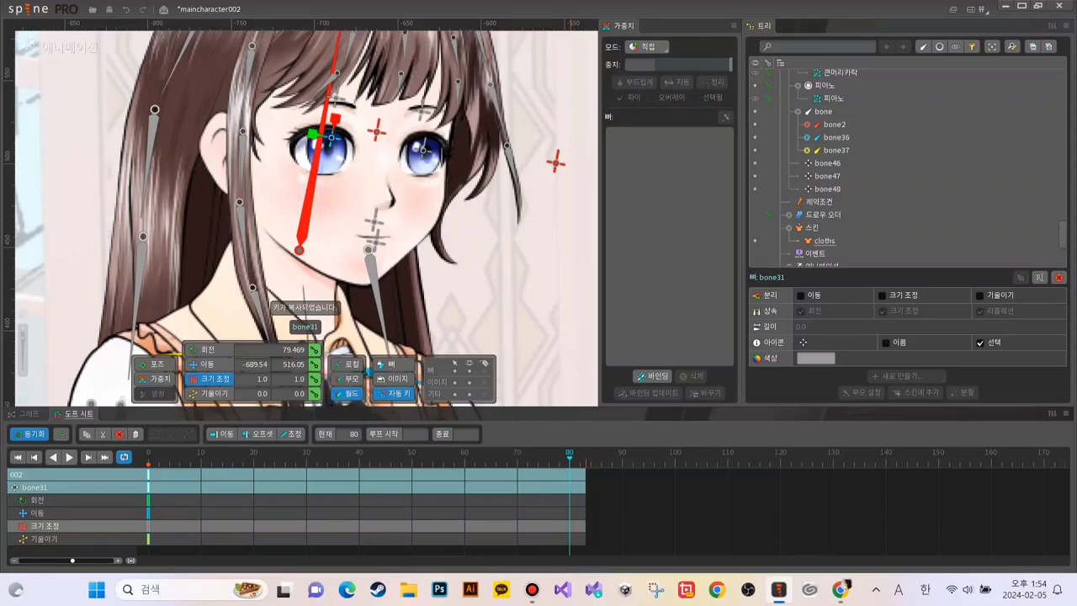
key(ctrl+v)
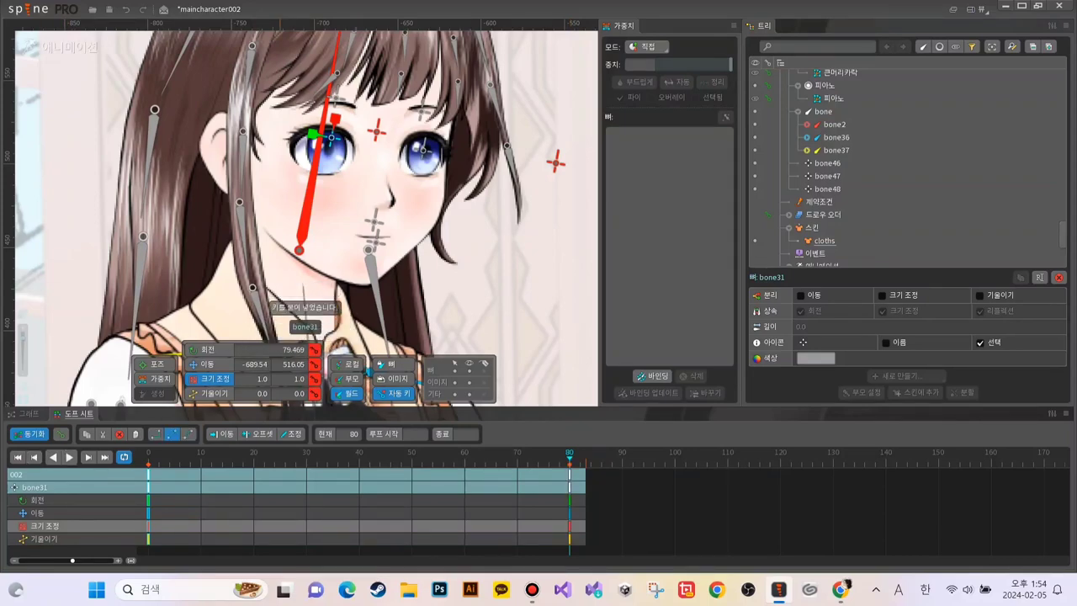
click(253, 454)
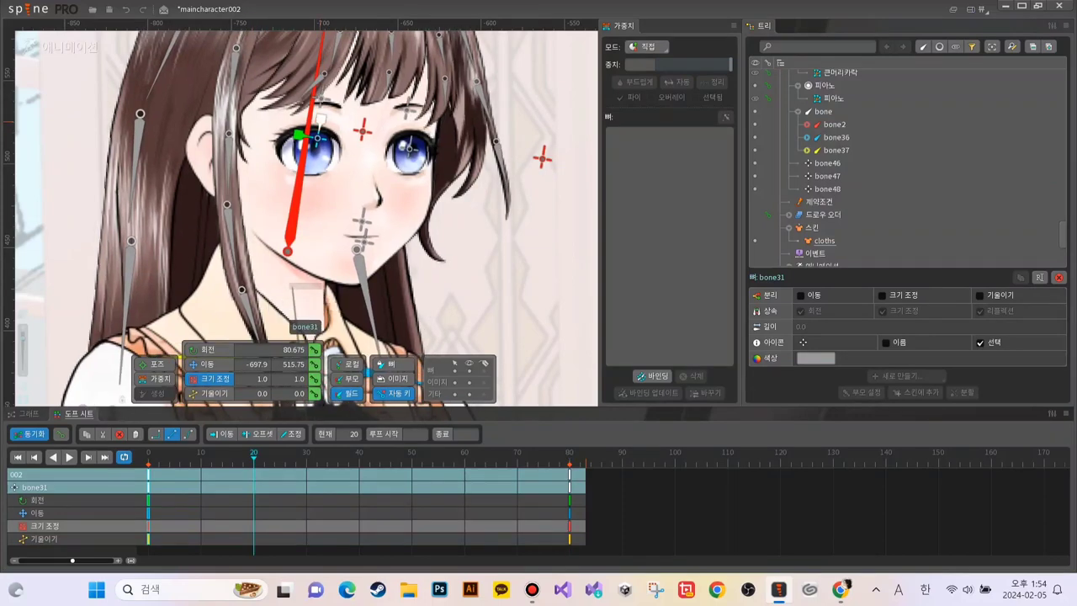
drag(322, 121, 322, 140)
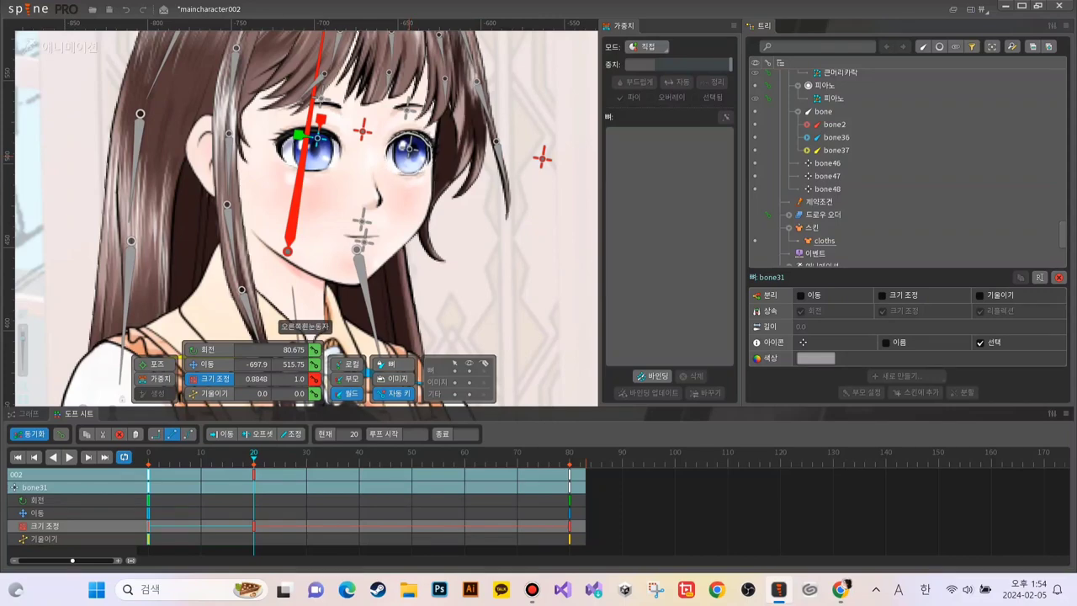
Step: Key the rotation, translation, scale and shear of the other eye's bone30 at frame 0
click(409, 148)
click(148, 454)
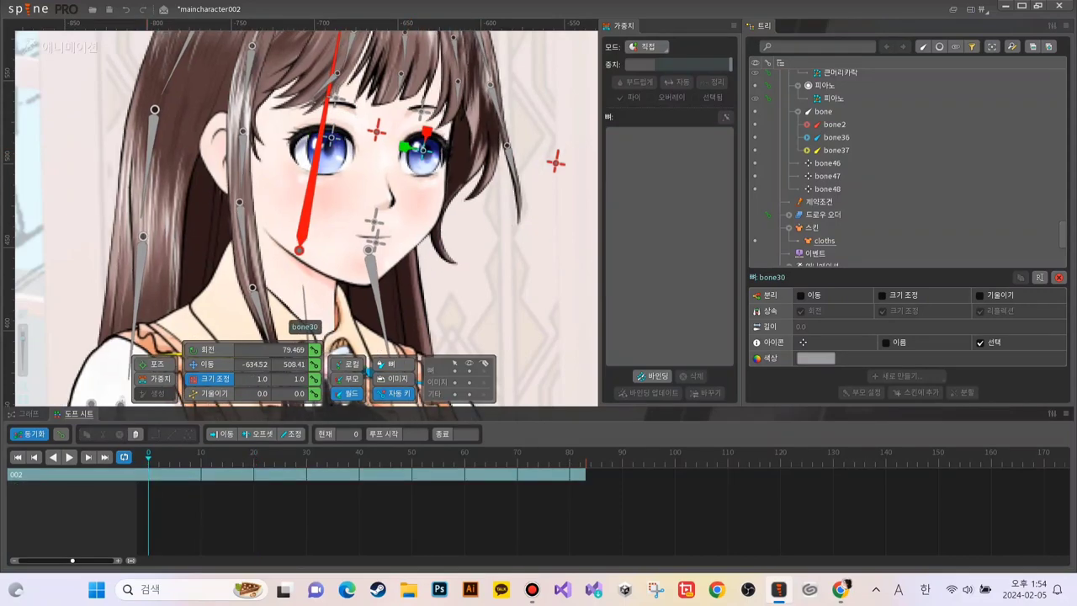
click(314, 349)
click(314, 363)
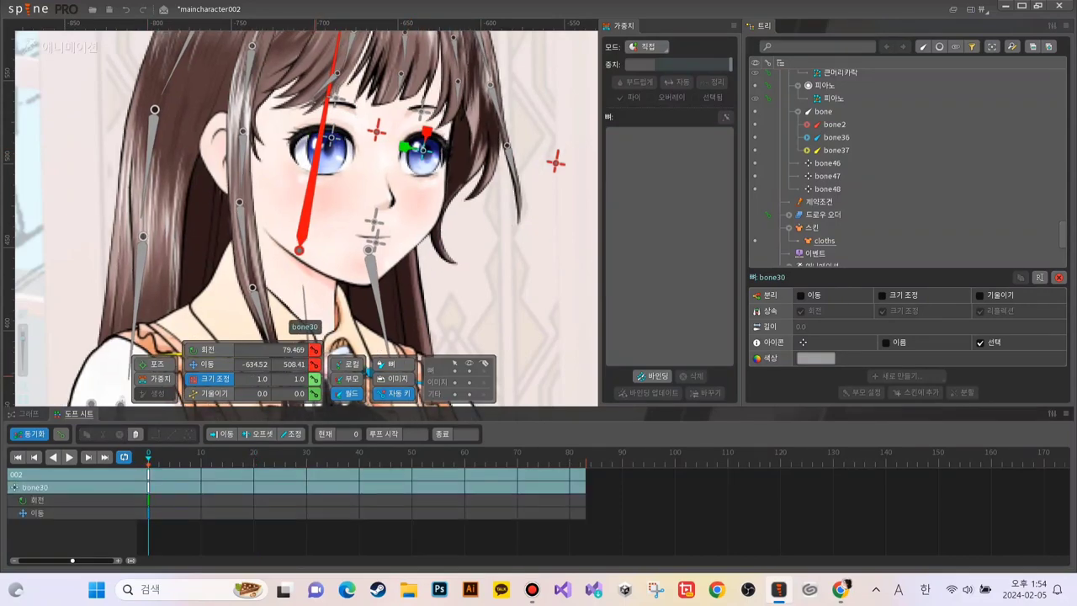
click(314, 379)
click(314, 392)
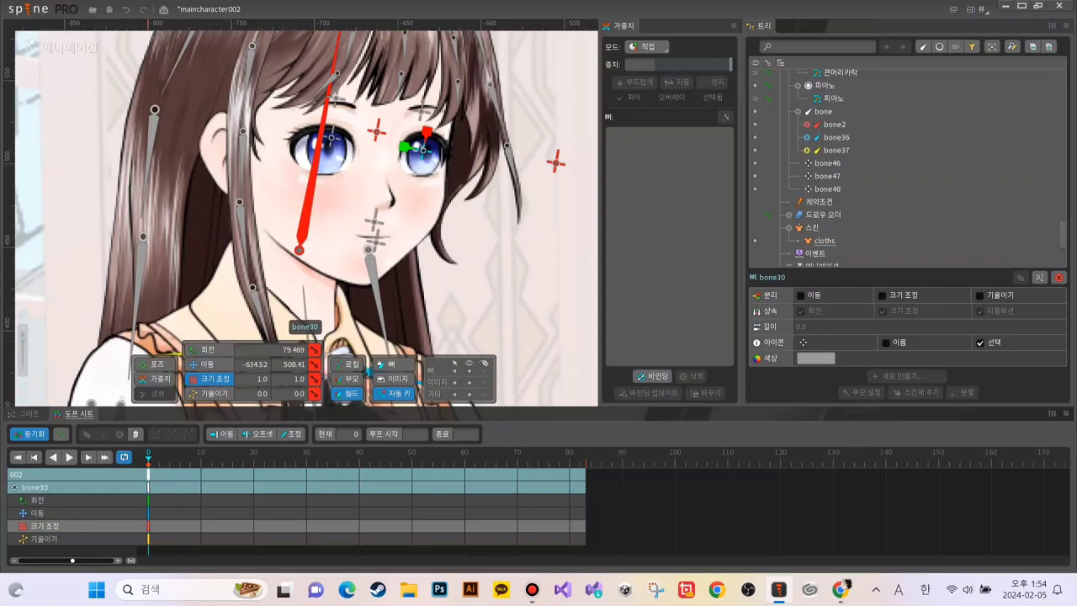
Step: Copy all of bone30's frame 0 keys to frame 80
click(148, 475)
key(ctrl+c)
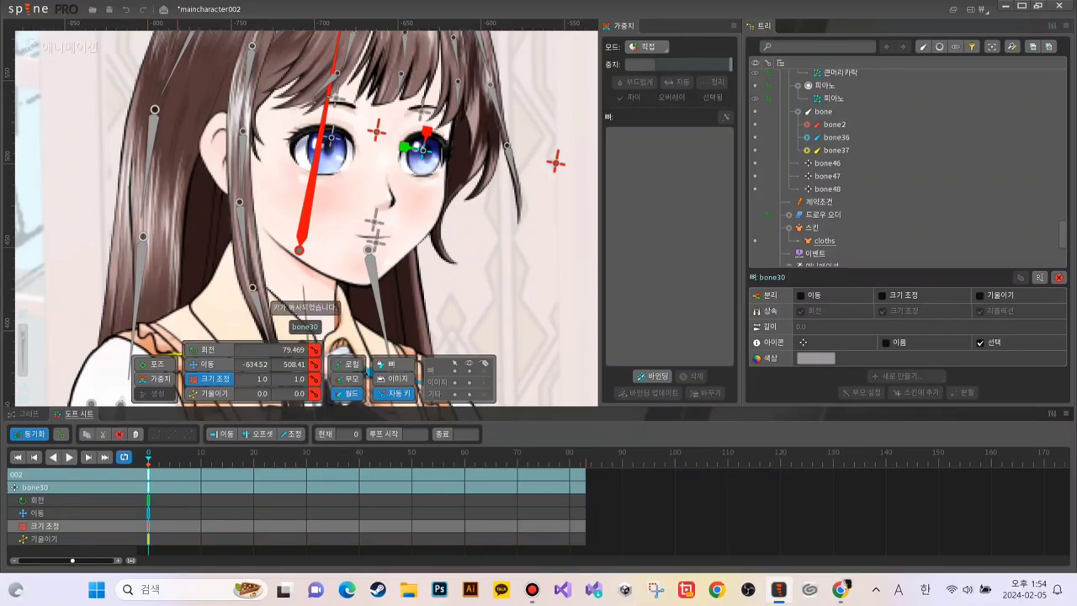
click(570, 454)
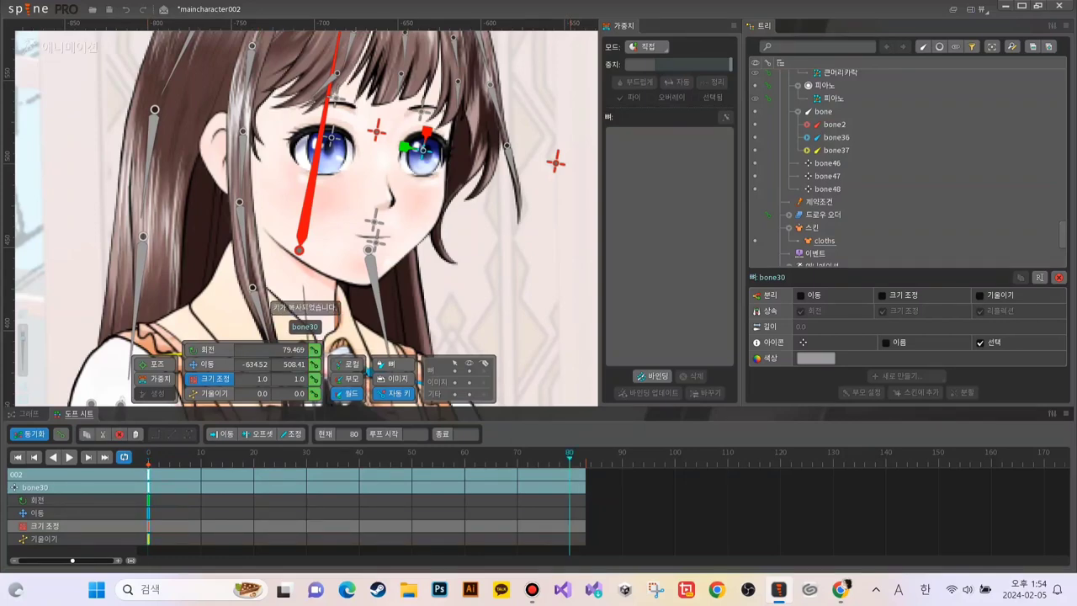
key(ctrl+v)
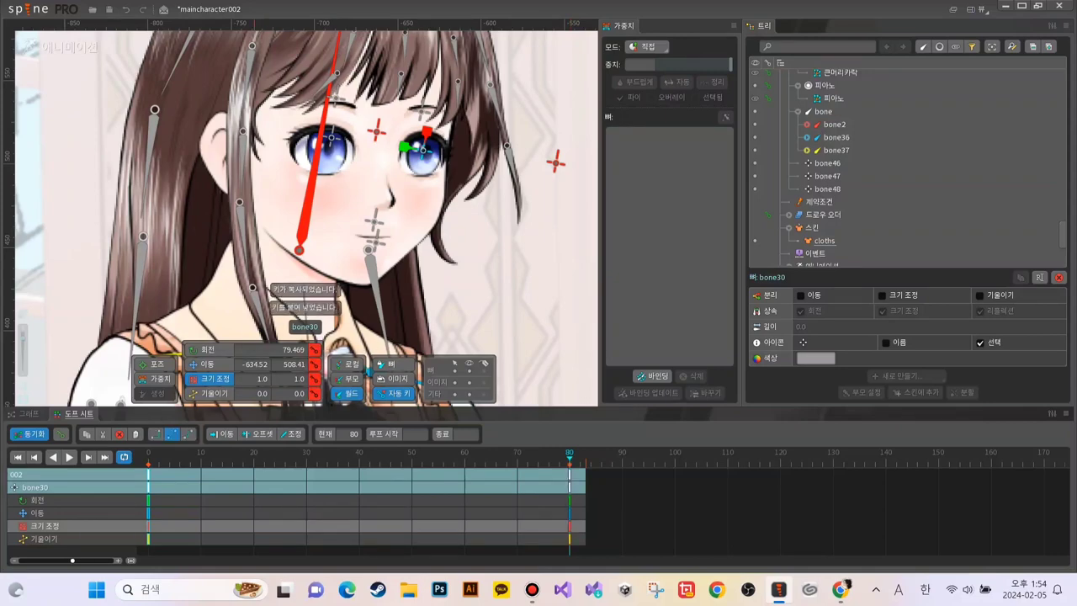
Step: Reduce bone30's X scale slightly at frame 20, comparing it with bone31, and play back the animation
click(253, 452)
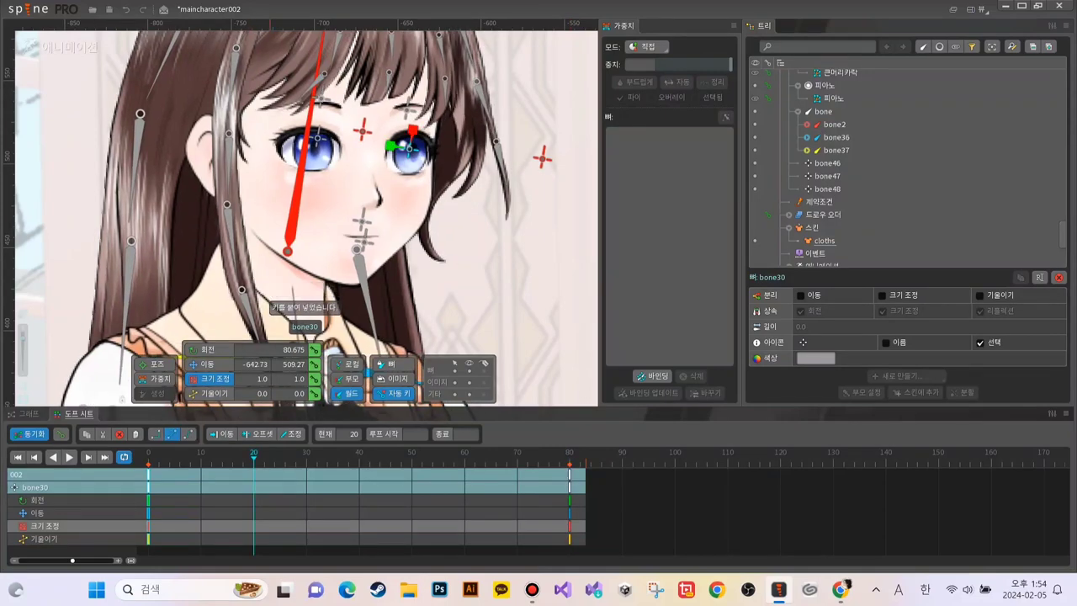
click(317, 137)
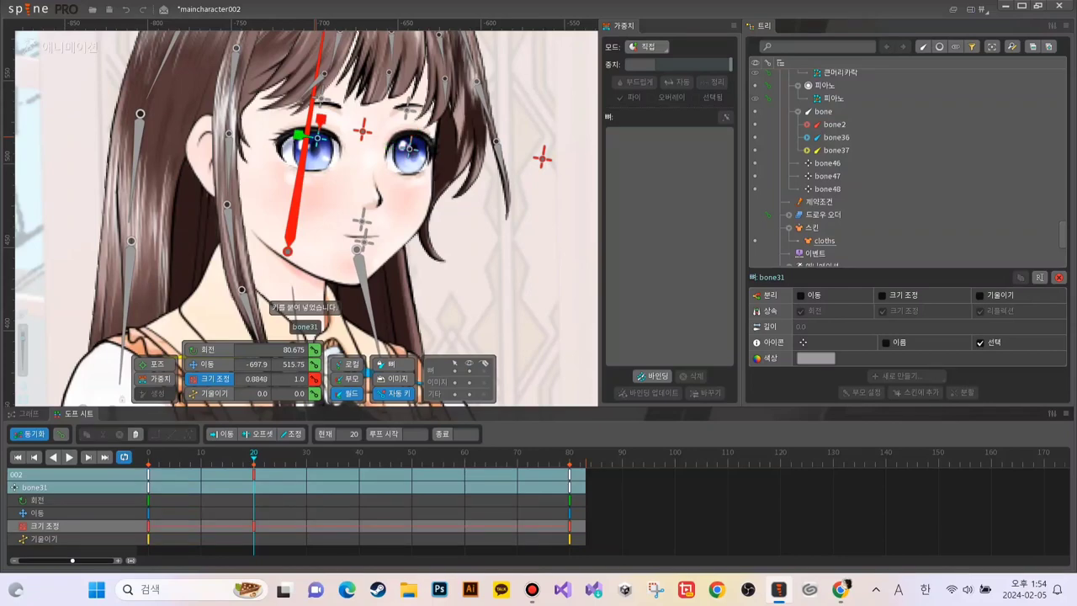
click(407, 147)
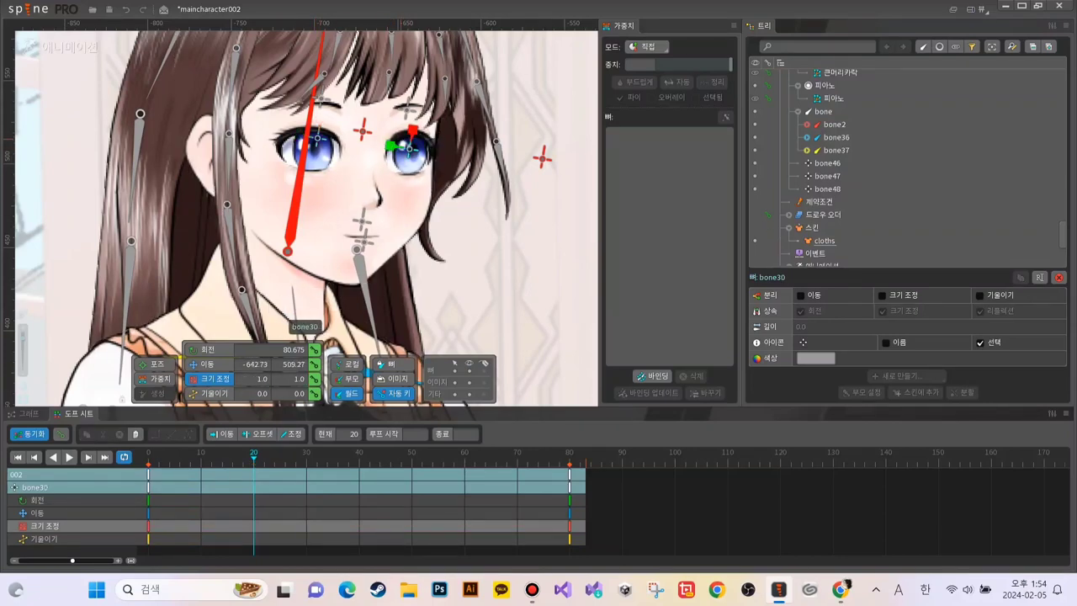
drag(413, 131, 406, 133)
click(70, 457)
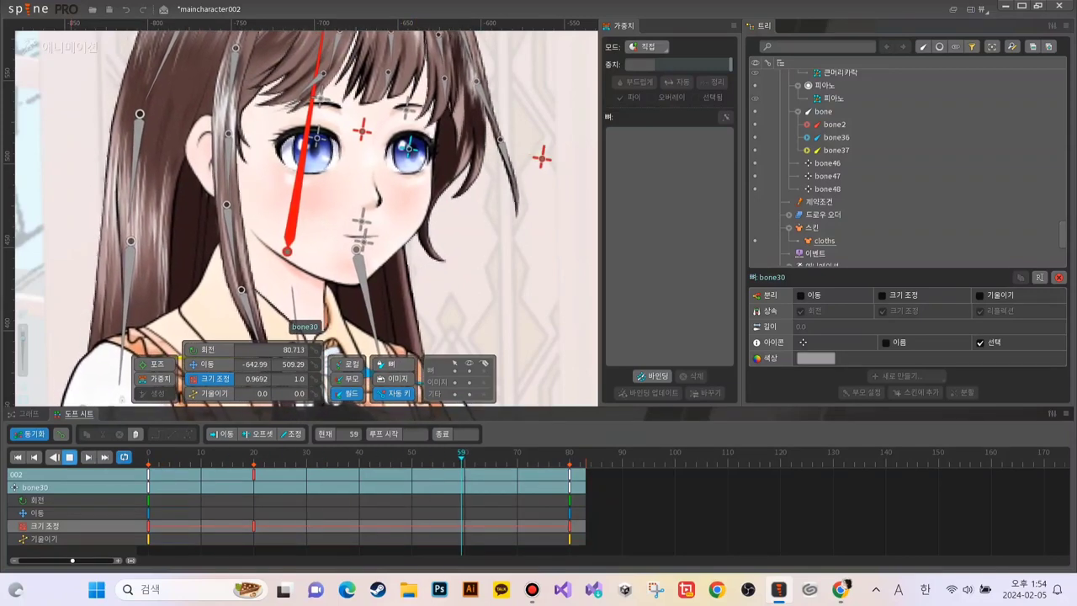
click(70, 457)
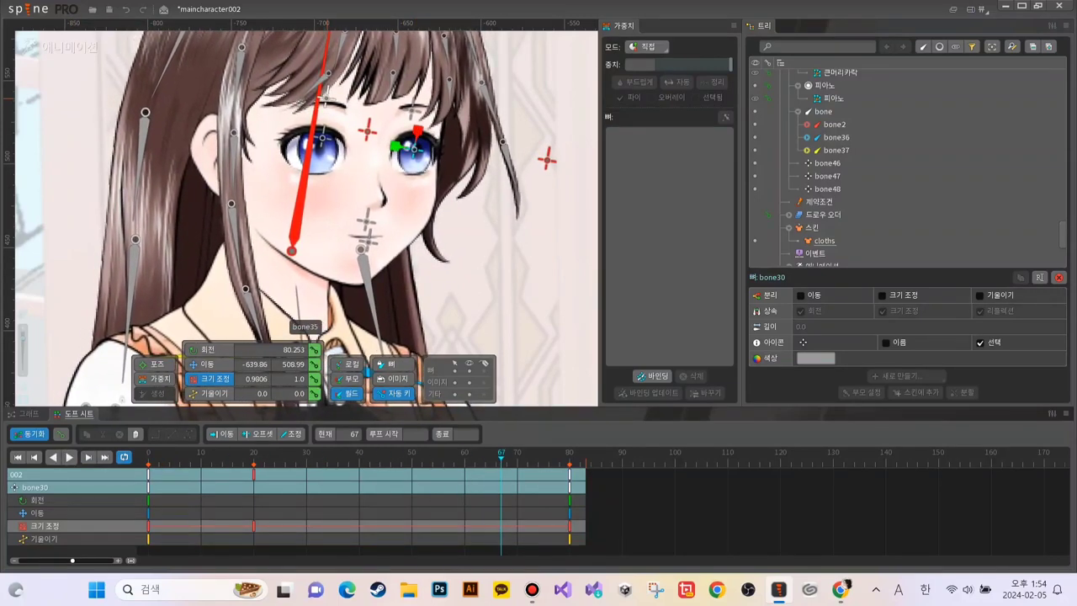
Step: Key the rotation, translation, scale and shear of the eyebrow bone35 at frame 0
click(326, 98)
click(147, 454)
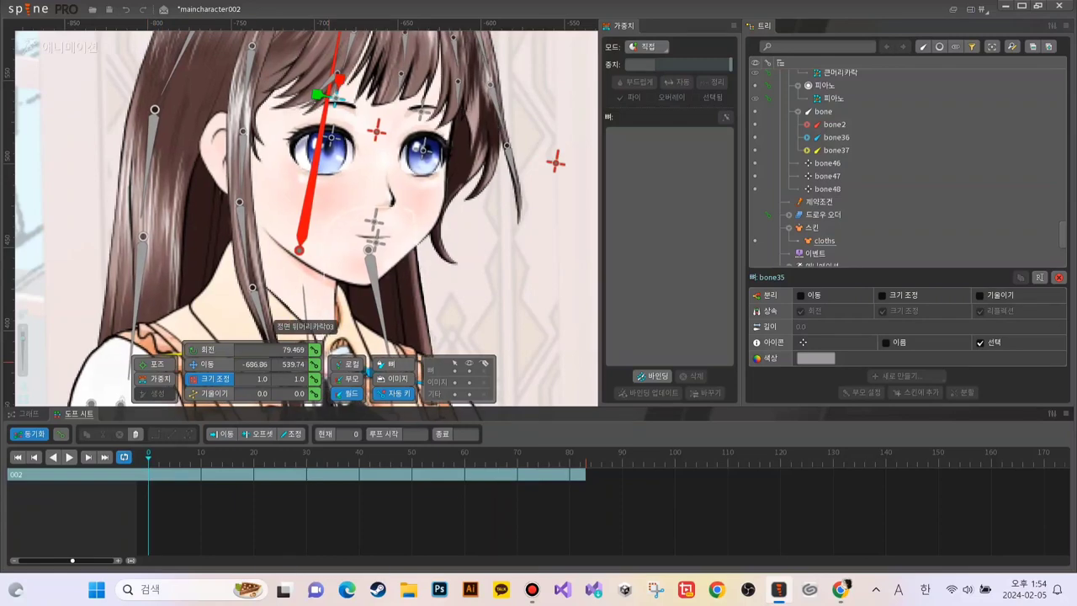
click(314, 349)
click(314, 365)
click(315, 379)
click(314, 393)
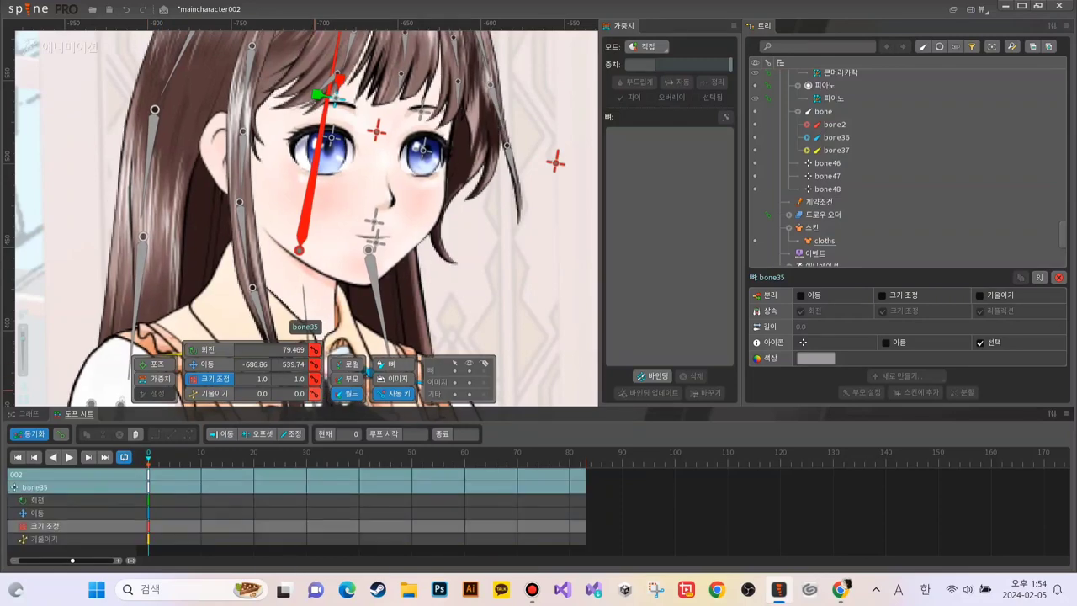
Step: Copy all of bone35's frame 0 keys to frame 80
click(148, 474)
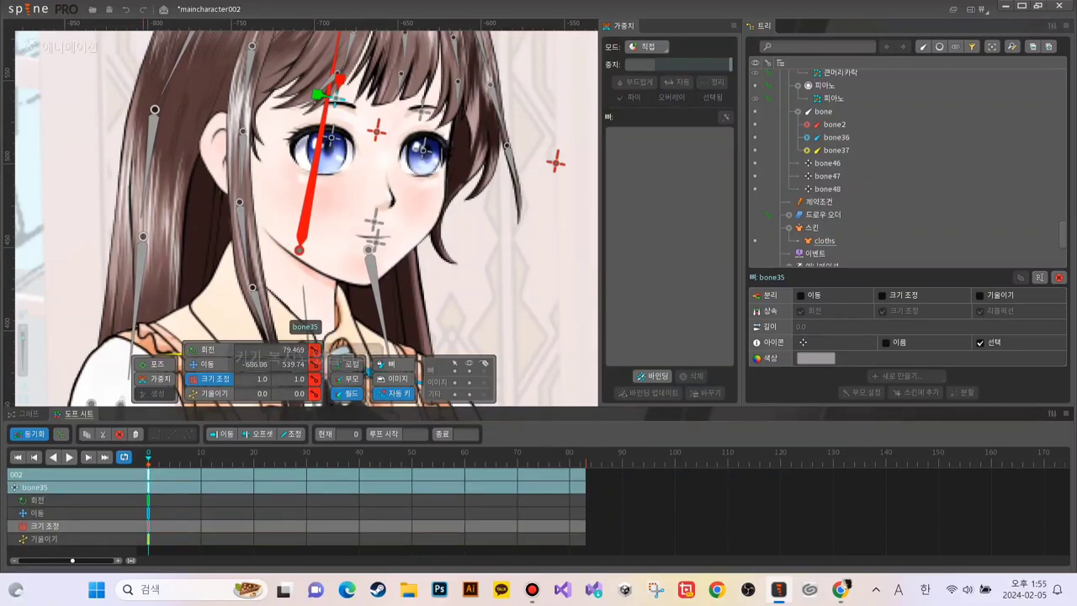
key(ctrl+c)
click(569, 454)
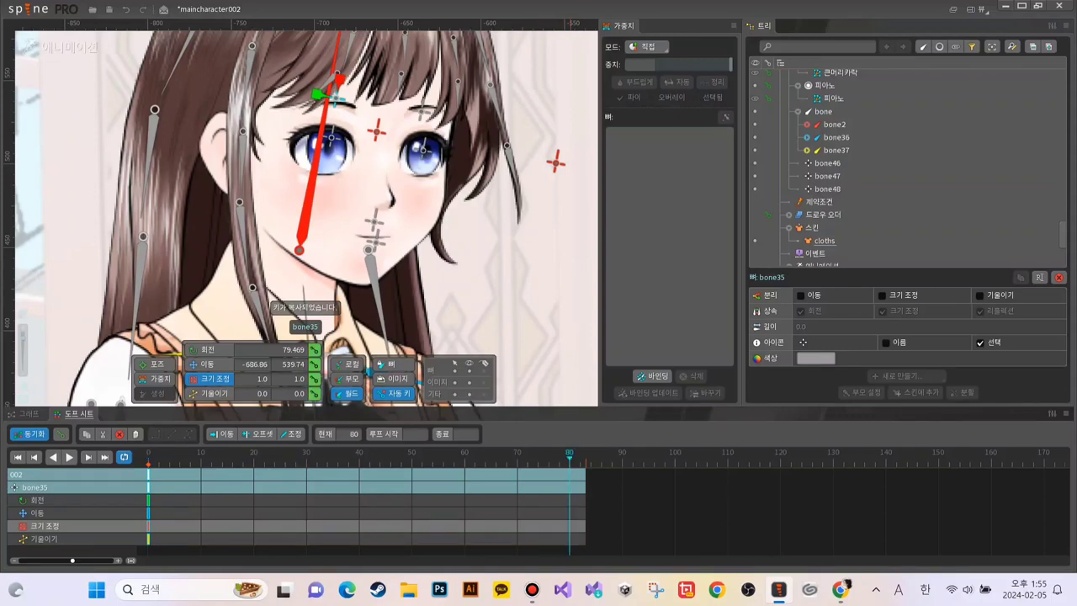
key(ctrl+v)
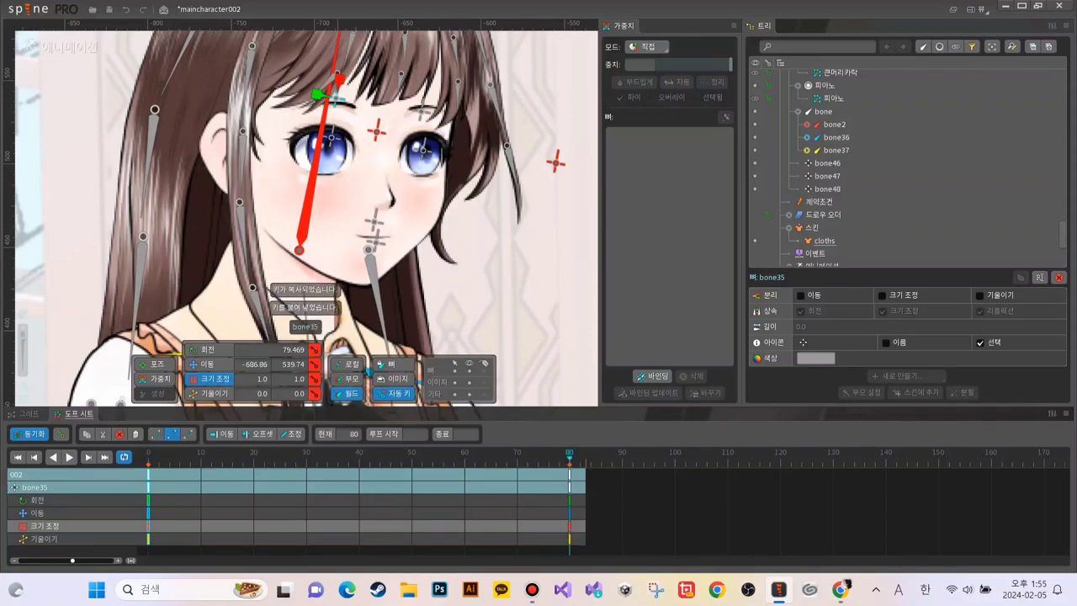
Step: Shear the eyebrow bone35 to about -14.75 on Y at frame 20
click(254, 454)
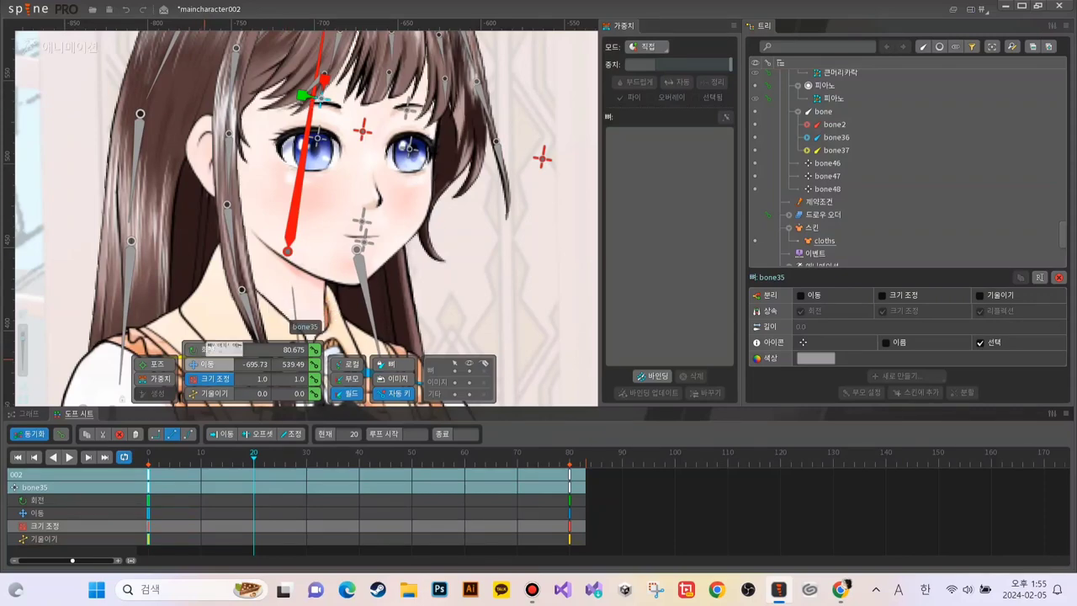
click(212, 393)
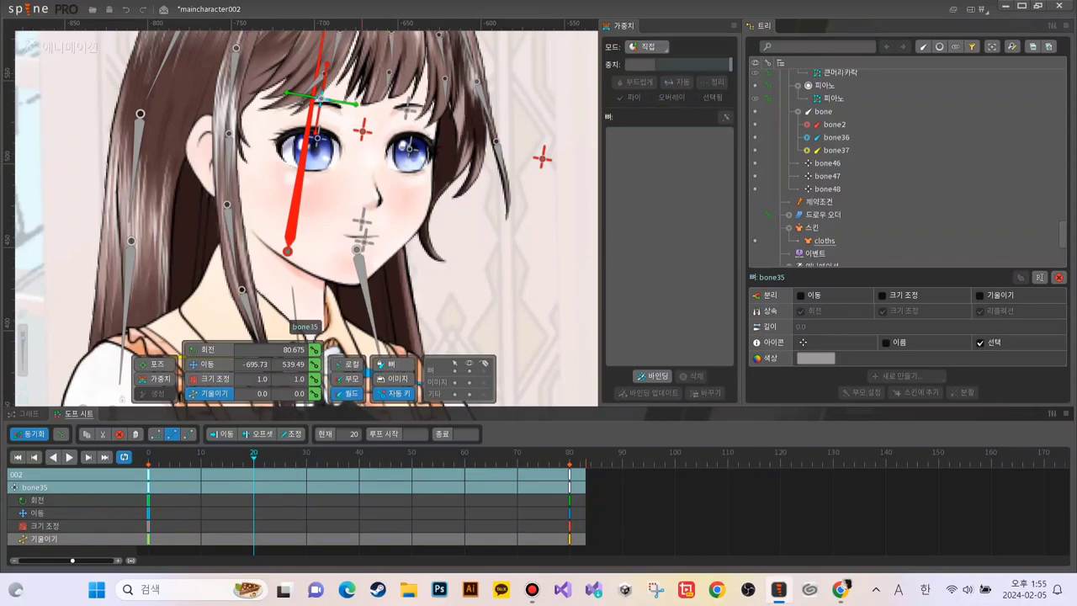
drag(316, 94, 332, 108)
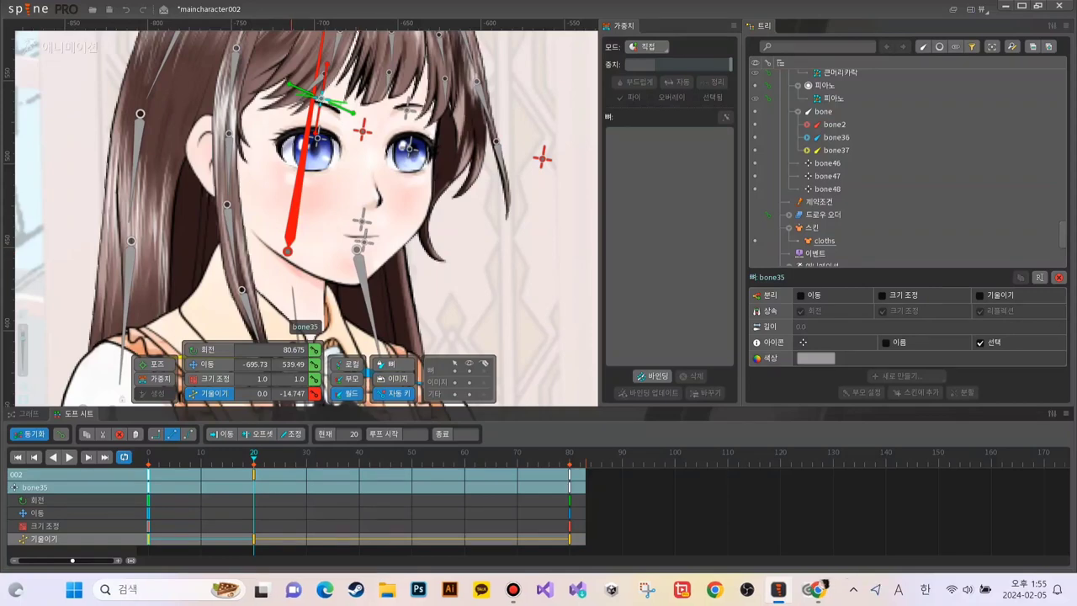
Step: Key the rotation, translation, scale and shear of the other eyebrow's bone34 at frame 0
click(408, 110)
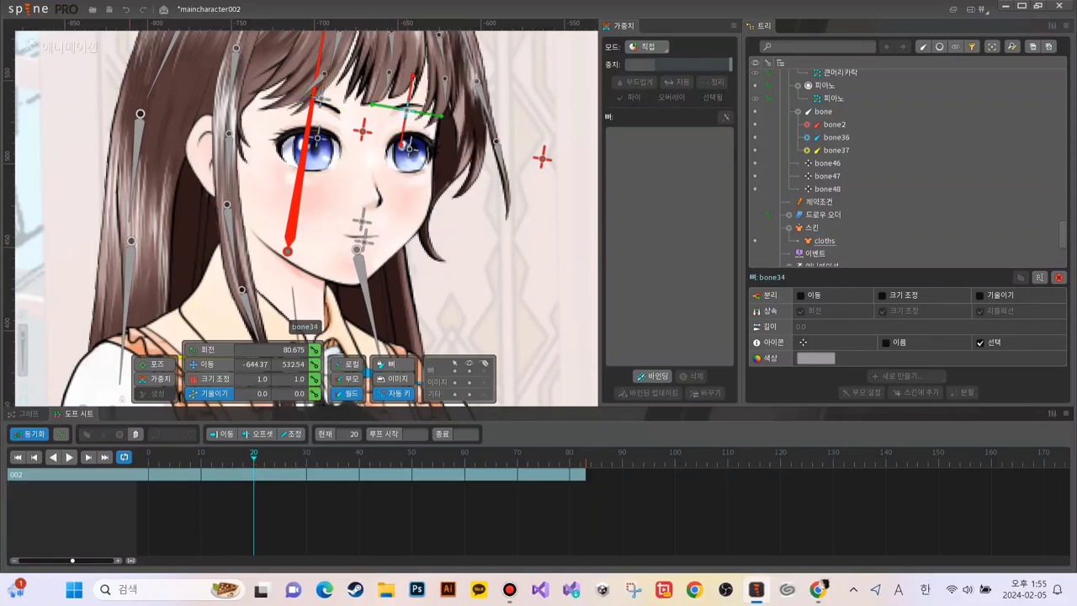
click(149, 455)
click(315, 350)
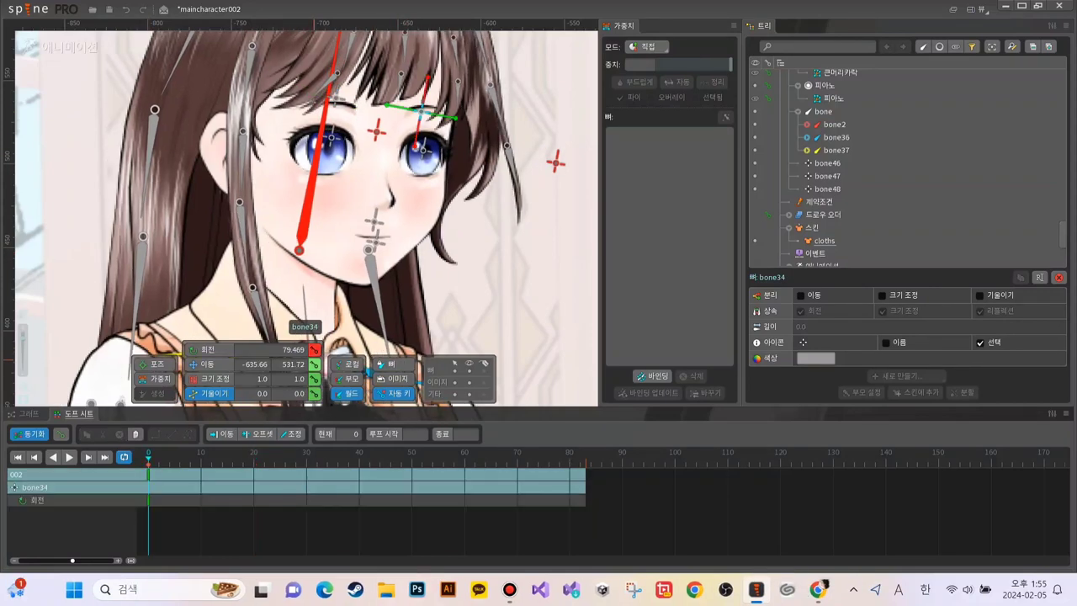
click(315, 365)
click(315, 379)
click(315, 394)
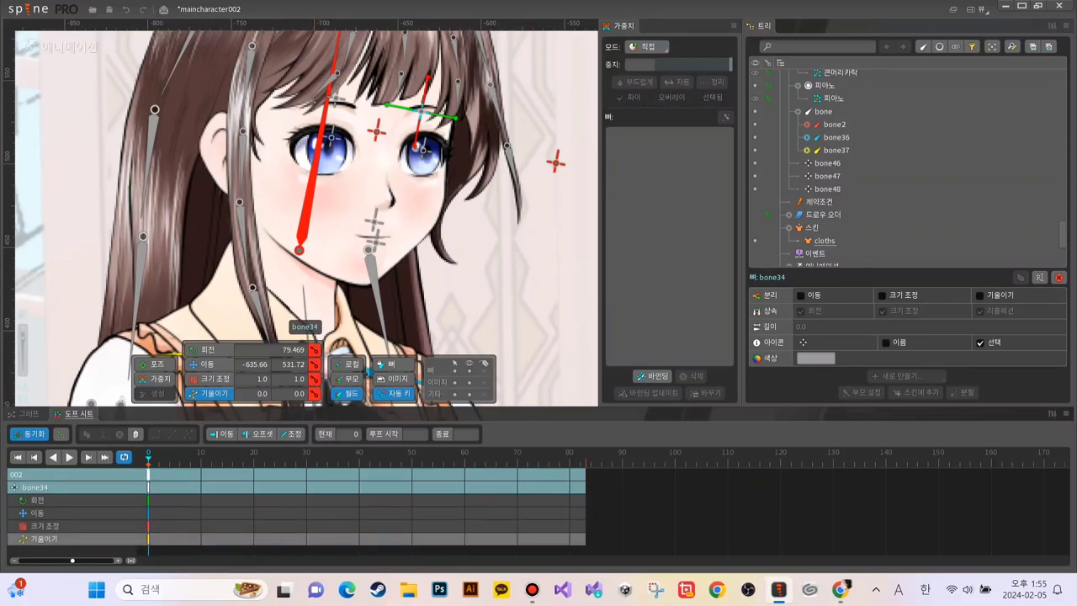
Step: Copy all of bone34's frame 0 keys to frame 80
click(149, 475)
key(ctrl+c)
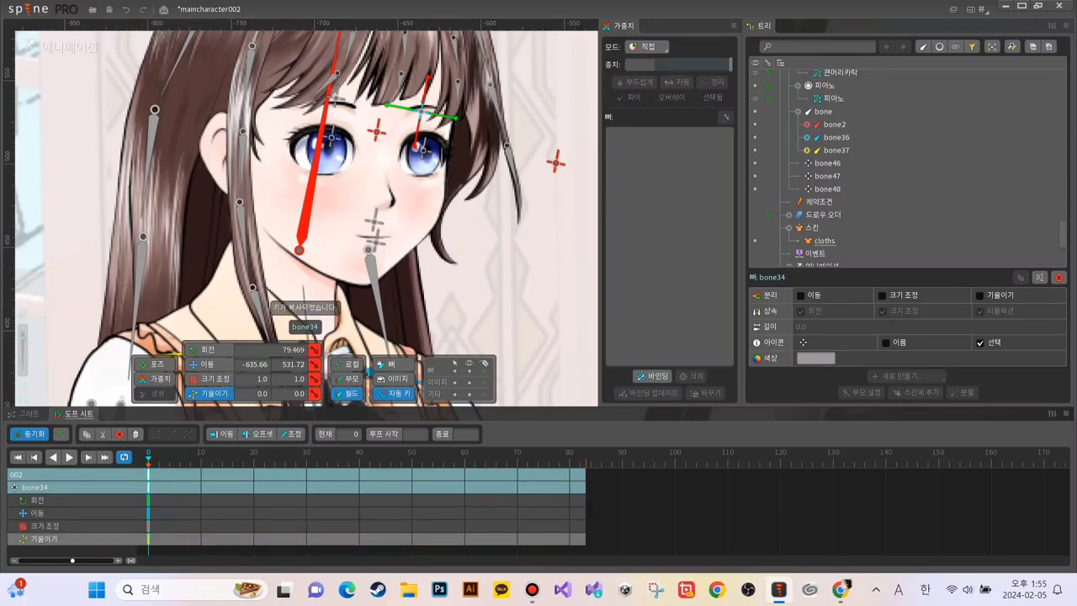
click(570, 453)
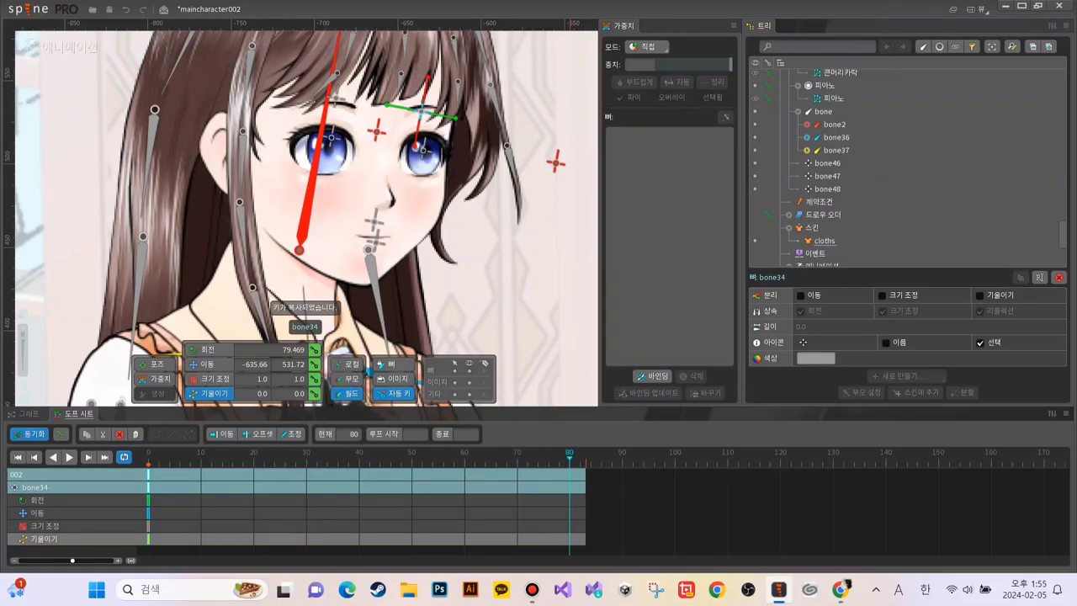
key(ctrl+v)
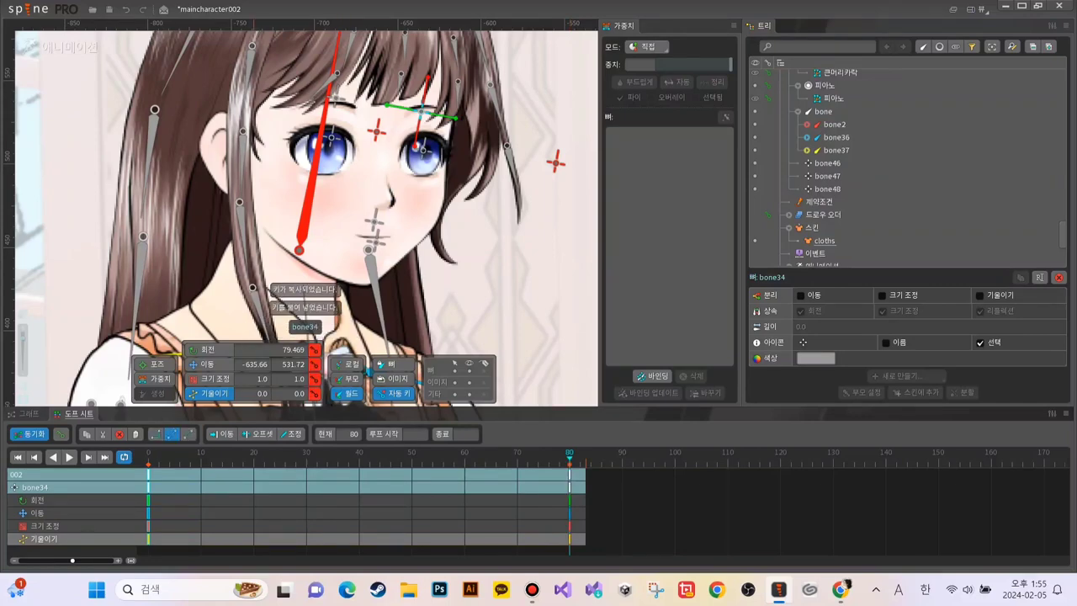
Step: Shear the eyebrow bone34 to about 14.78 on Y at frame 20 and play back the animation
click(254, 453)
drag(375, 106, 372, 112)
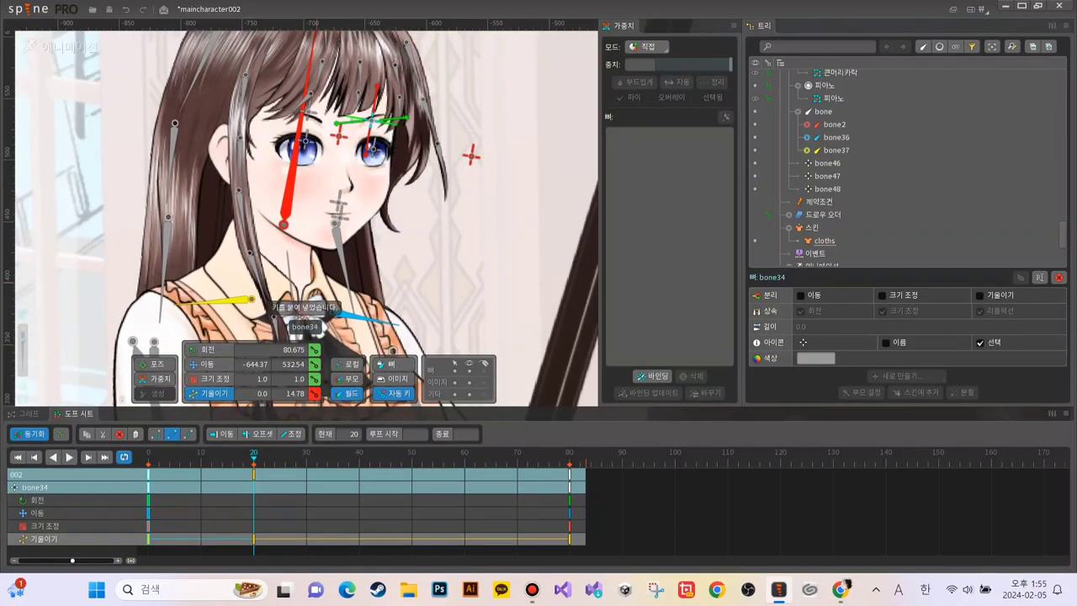
click(69, 457)
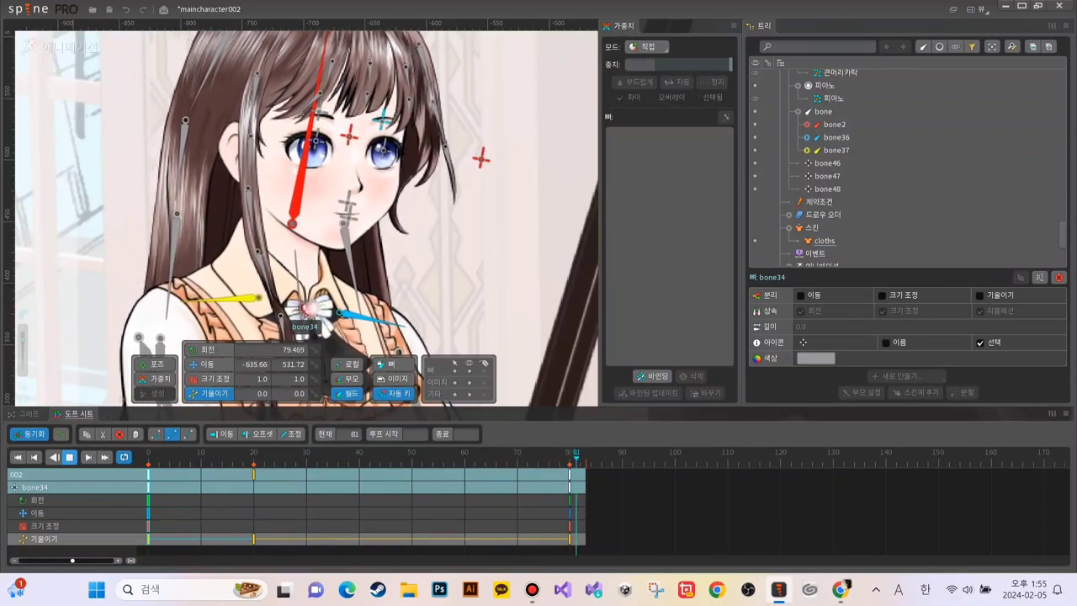
click(69, 457)
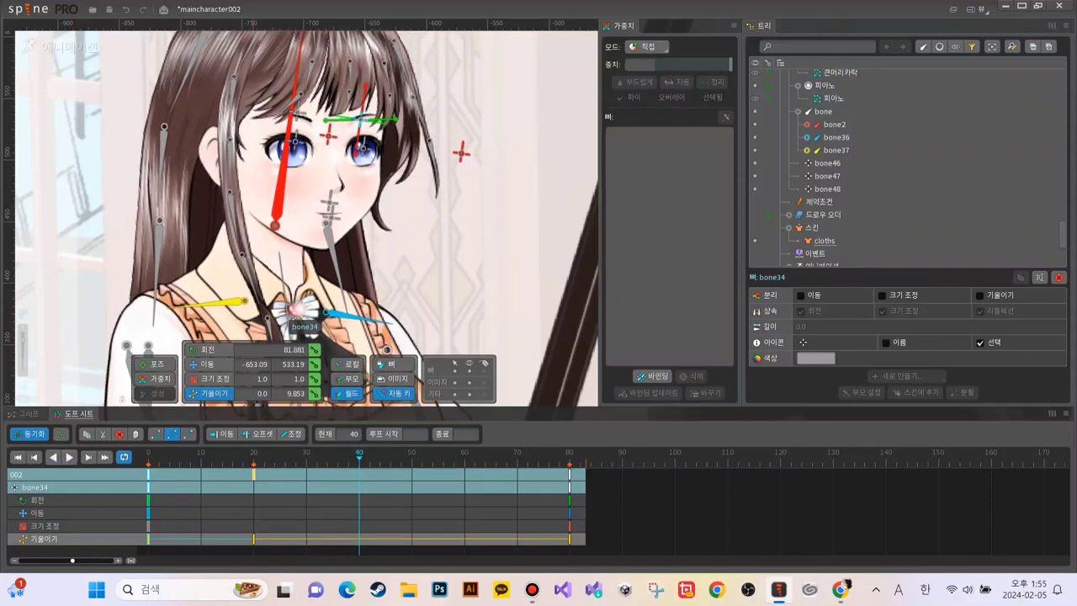
Step: Shear eyebrow bone34 to about 1.75 and bone35 to about -5.25 on Y at frame 40, and play back the animation
click(254, 475)
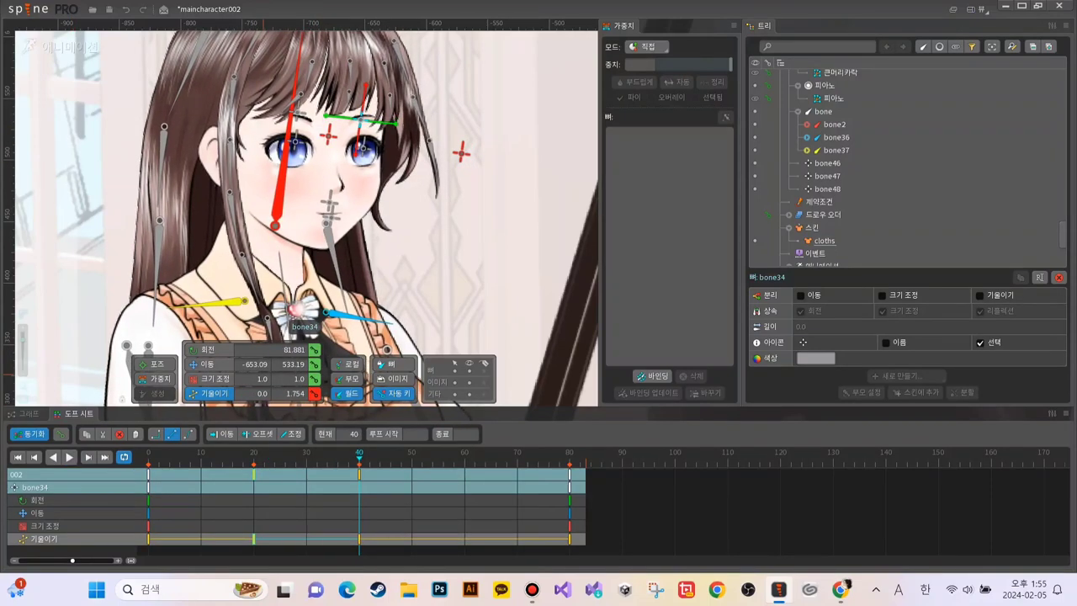
click(296, 310)
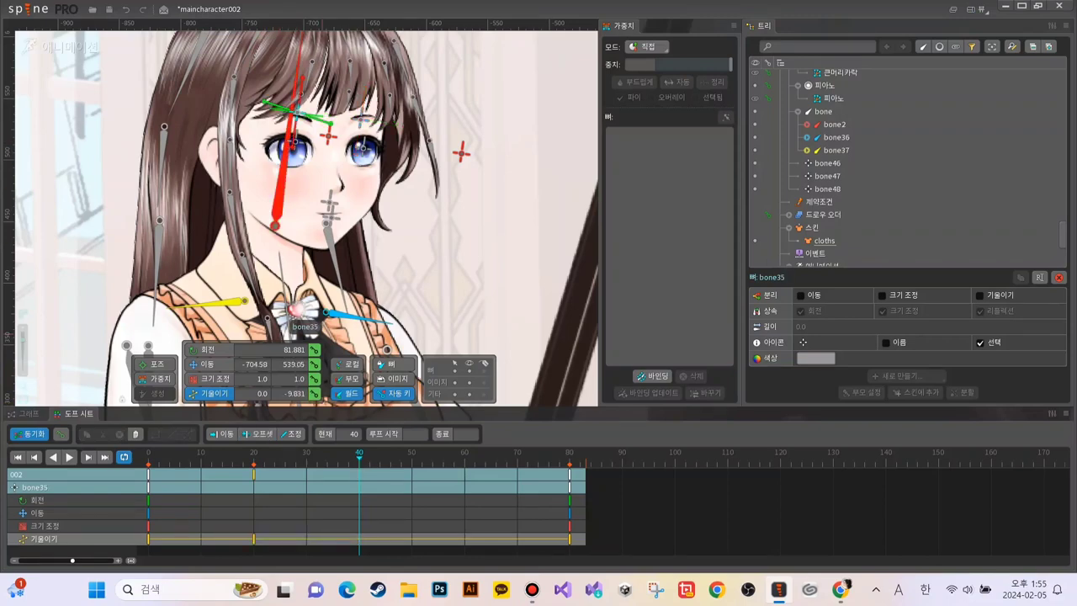
drag(328, 123, 330, 120)
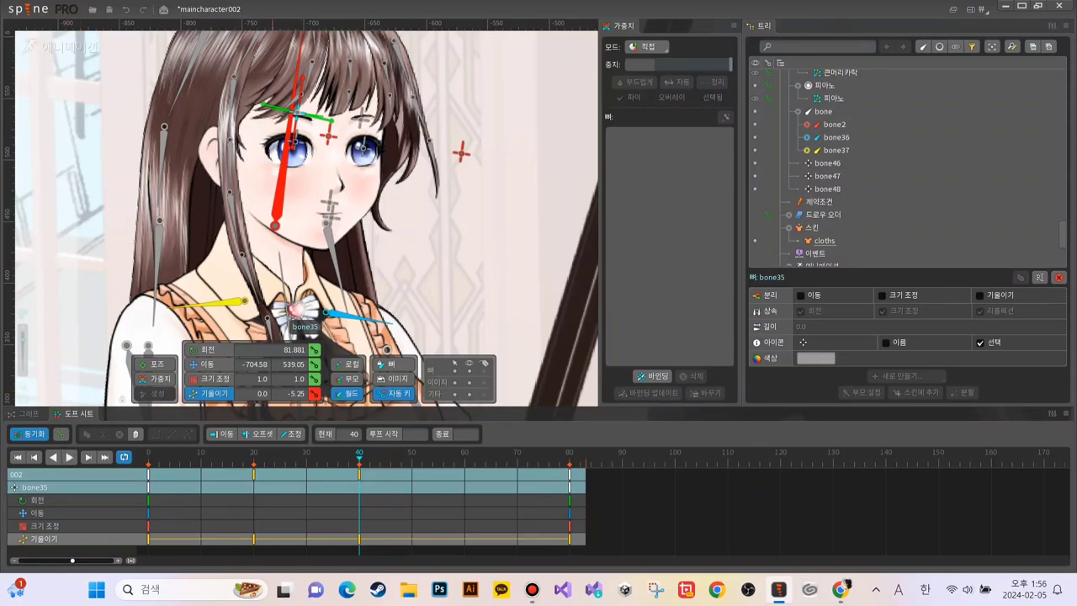
click(69, 457)
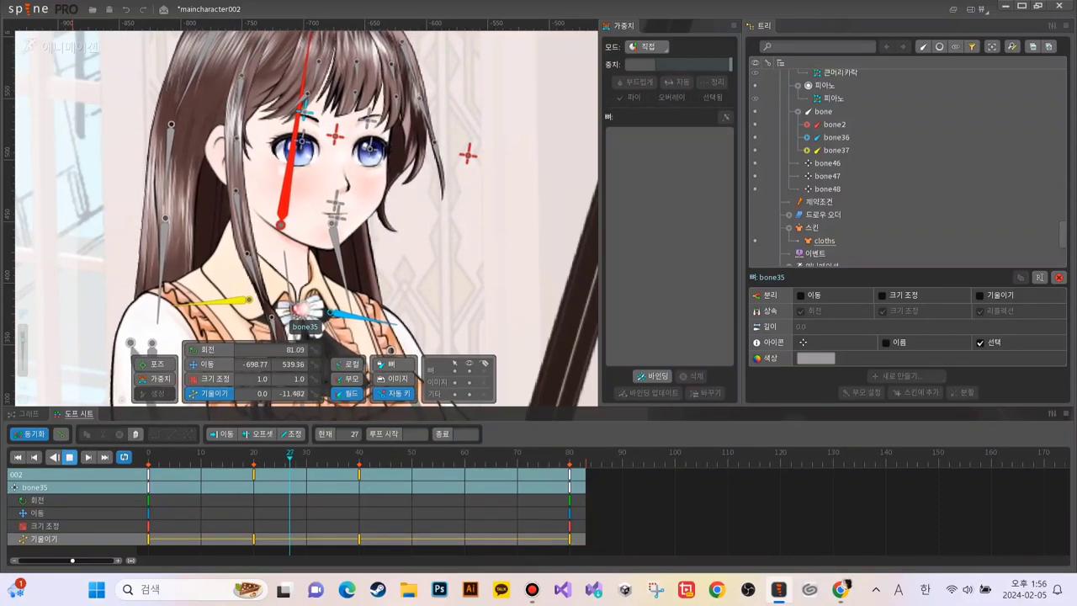
click(70, 457)
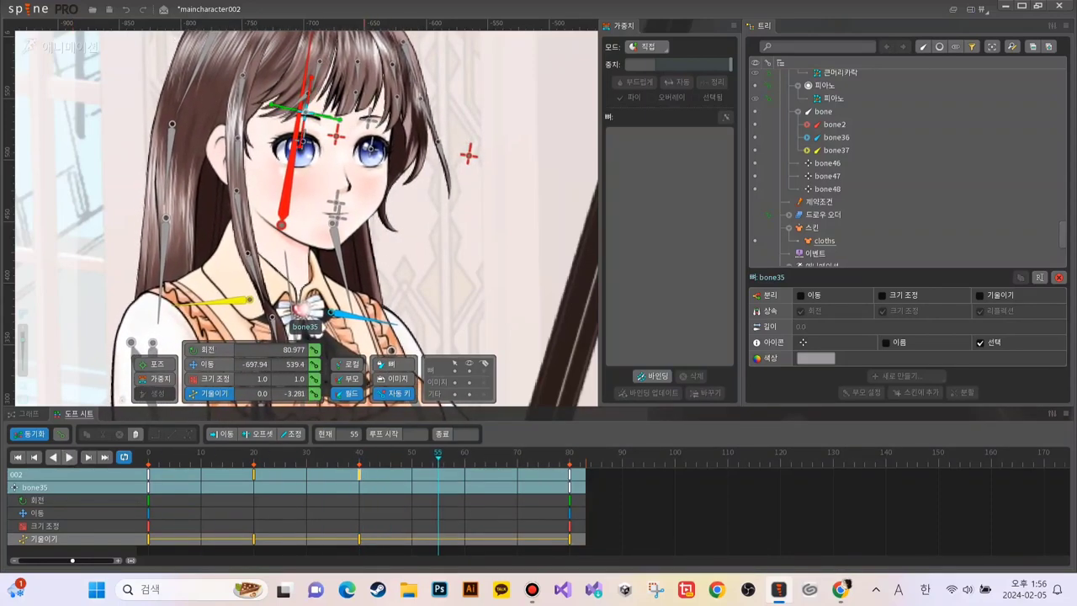
Step: Delete the frame 40 shear keys of eyebrow bones bone35 and bone34
click(360, 475)
click(120, 434)
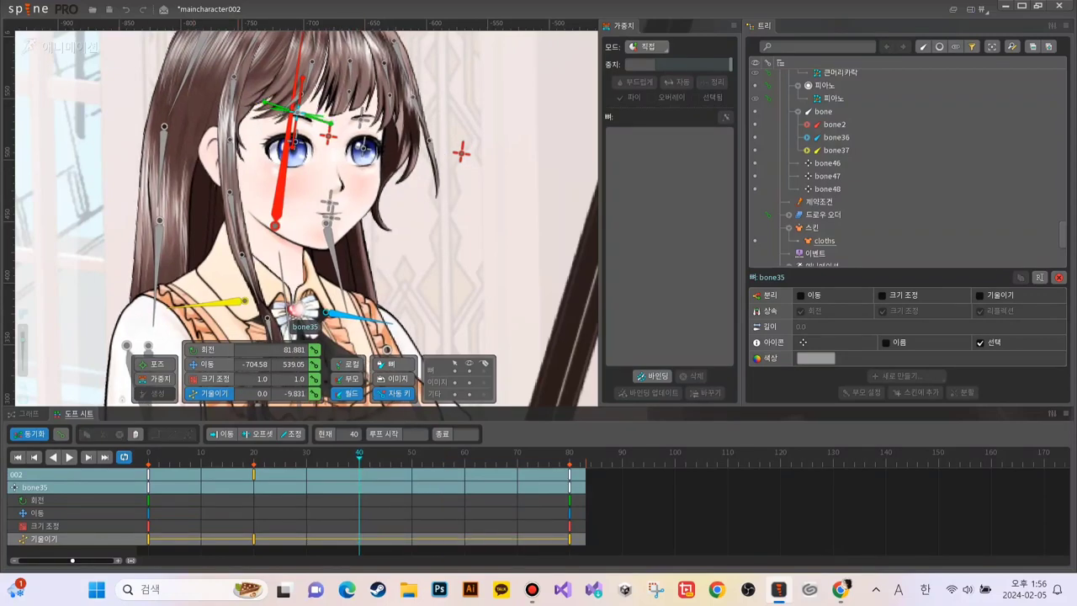
click(254, 538)
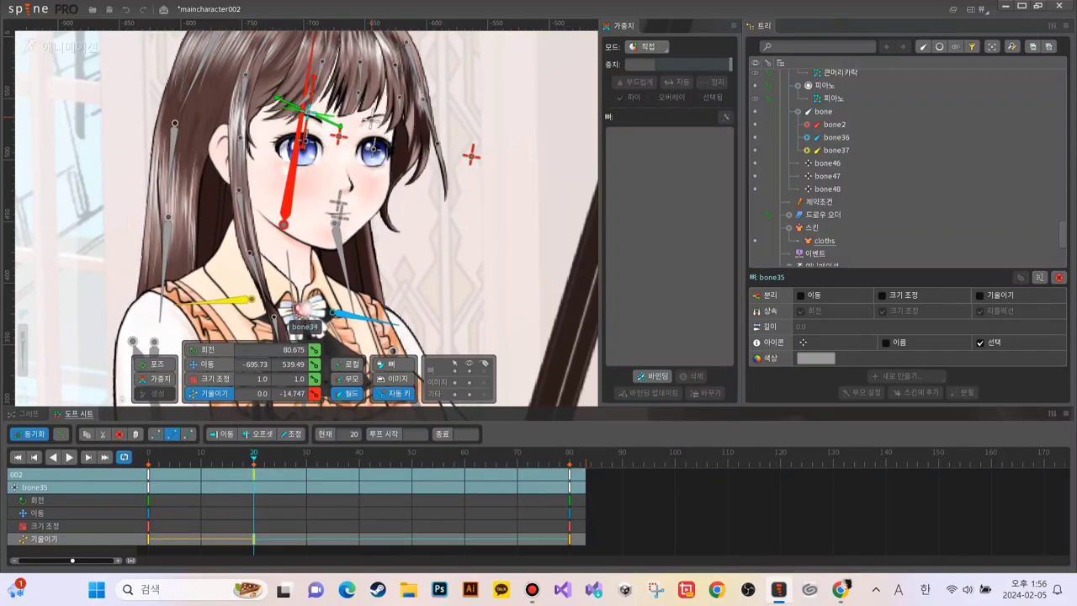
click(371, 121)
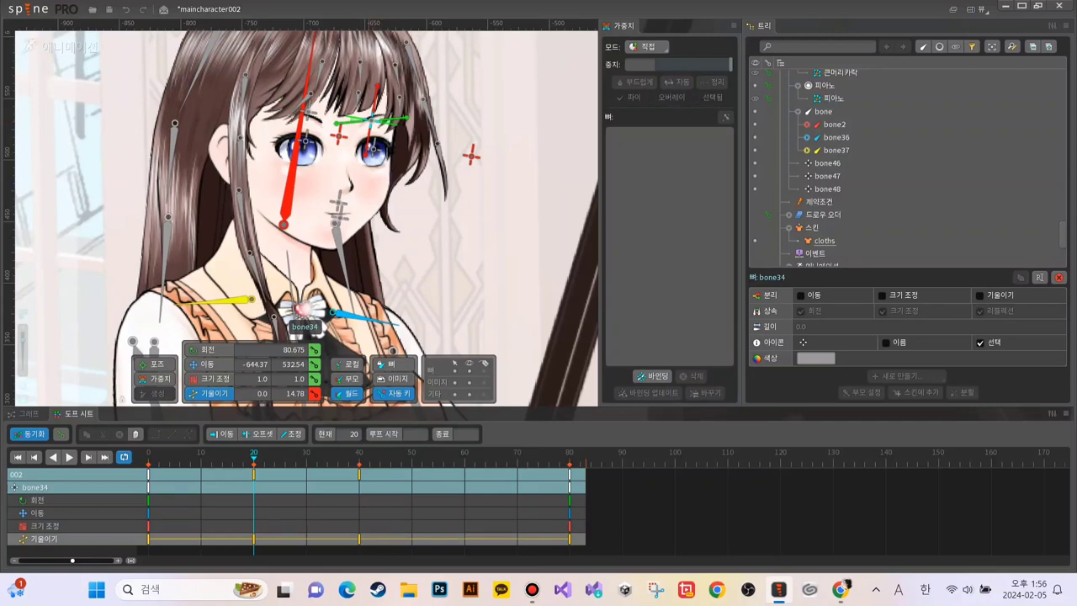
double_click(360, 475)
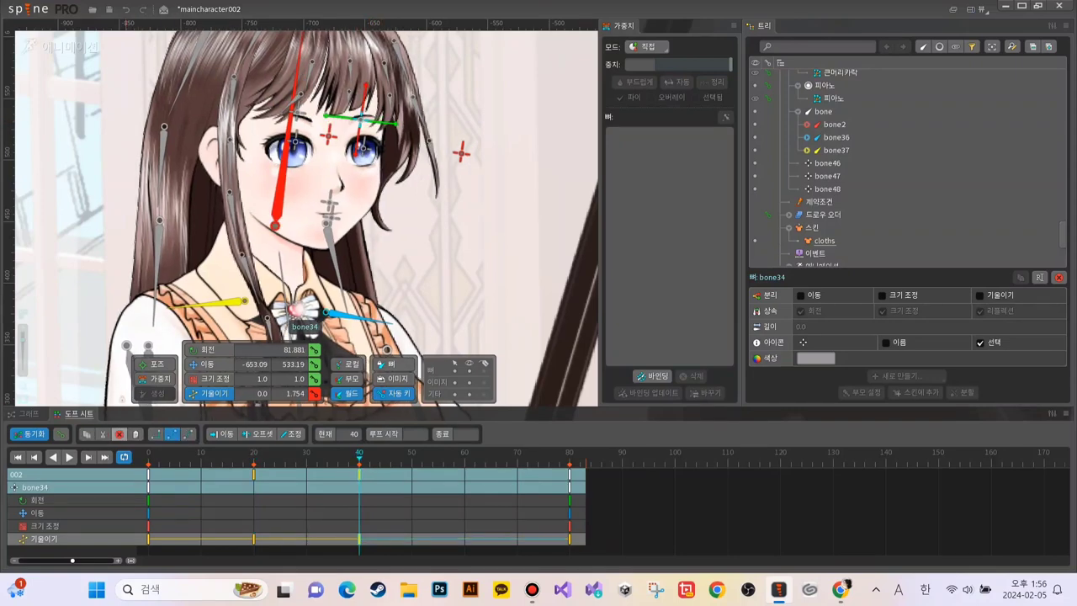
Step: Shear bone34 to about 3.43 and bone35 to about -7.81 on Y at frame 20, and play back the animation
key(alt+comma)
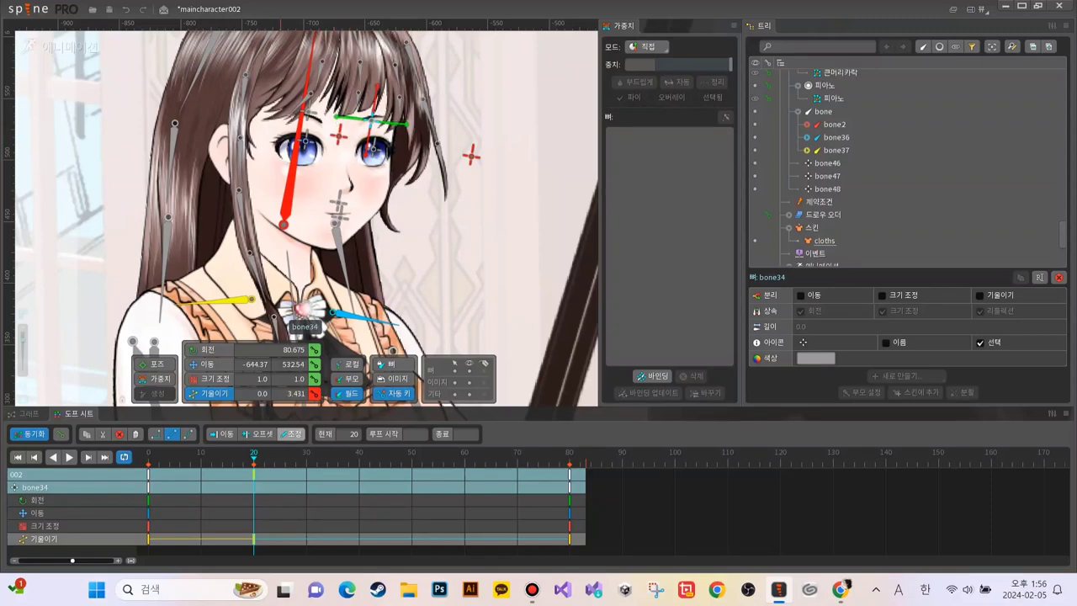
click(301, 313)
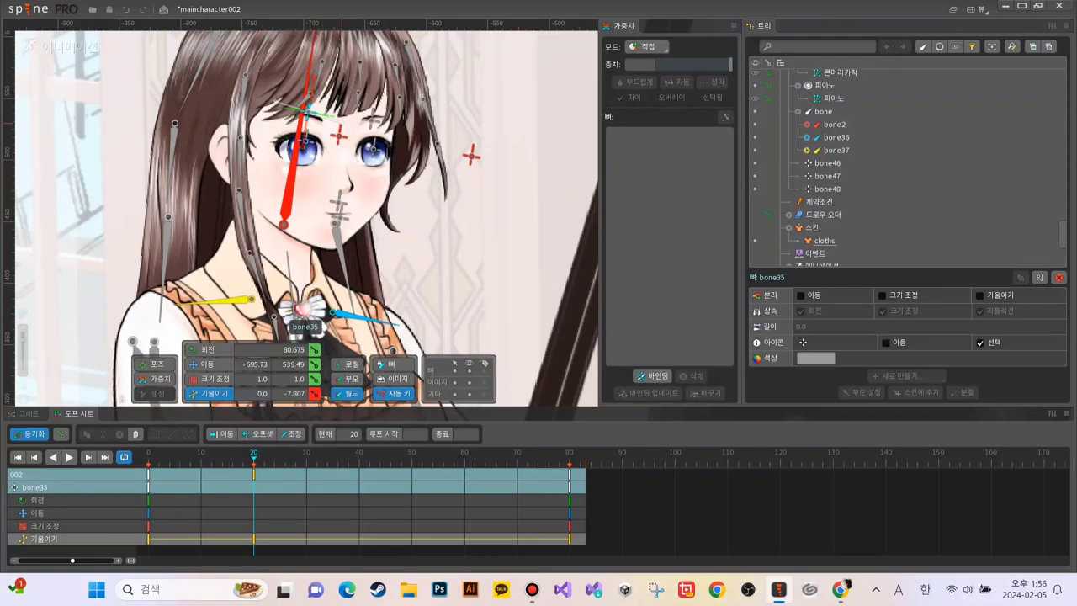
click(69, 456)
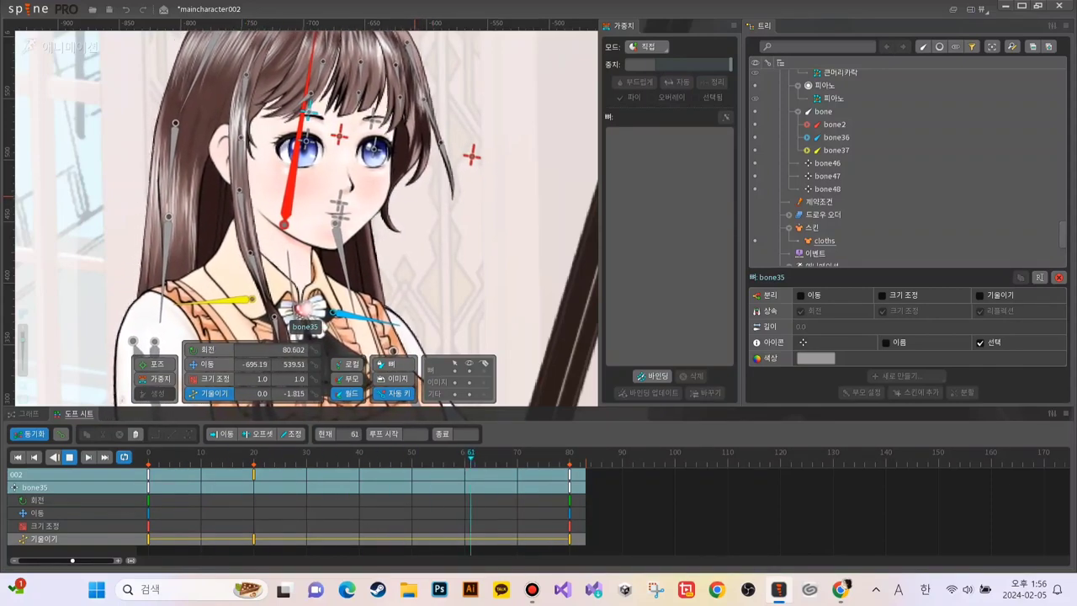
click(69, 457)
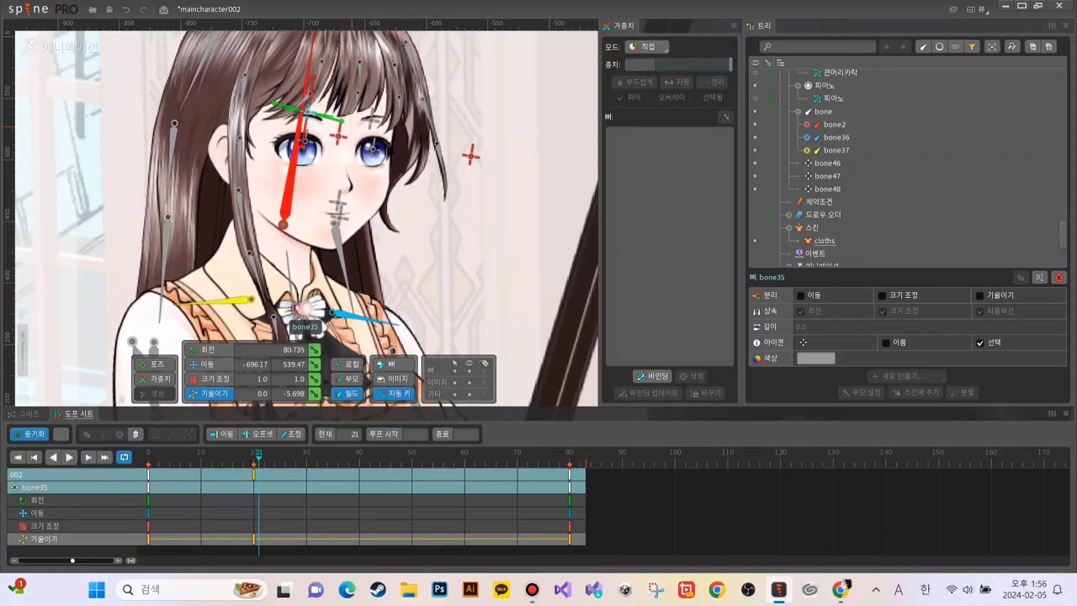
Step: Scale the eye bone30 to about 0.874 on X at frame 40
click(300, 311)
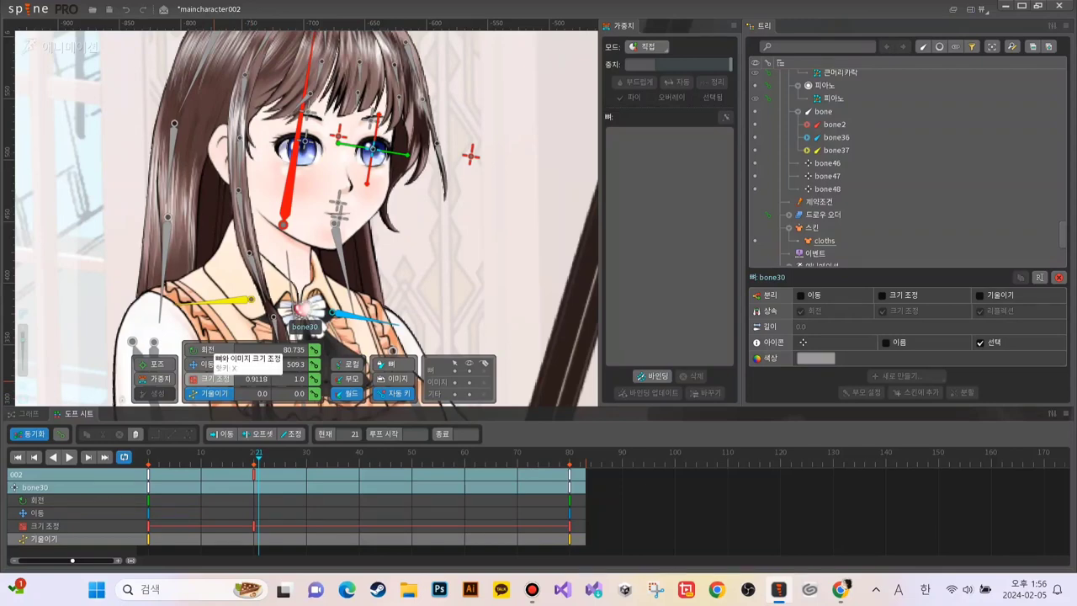
click(210, 379)
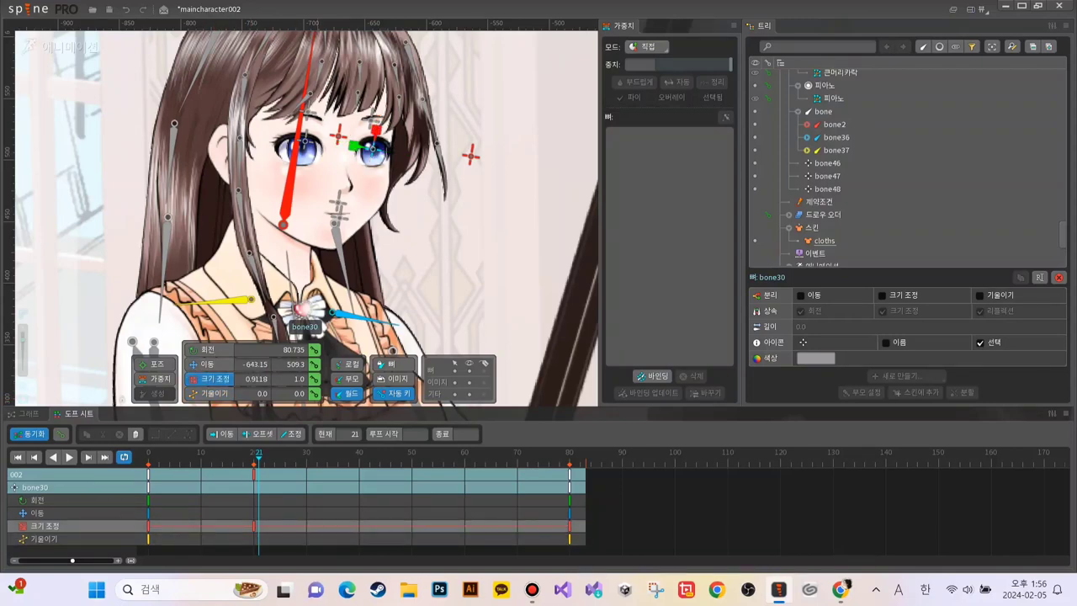
click(254, 475)
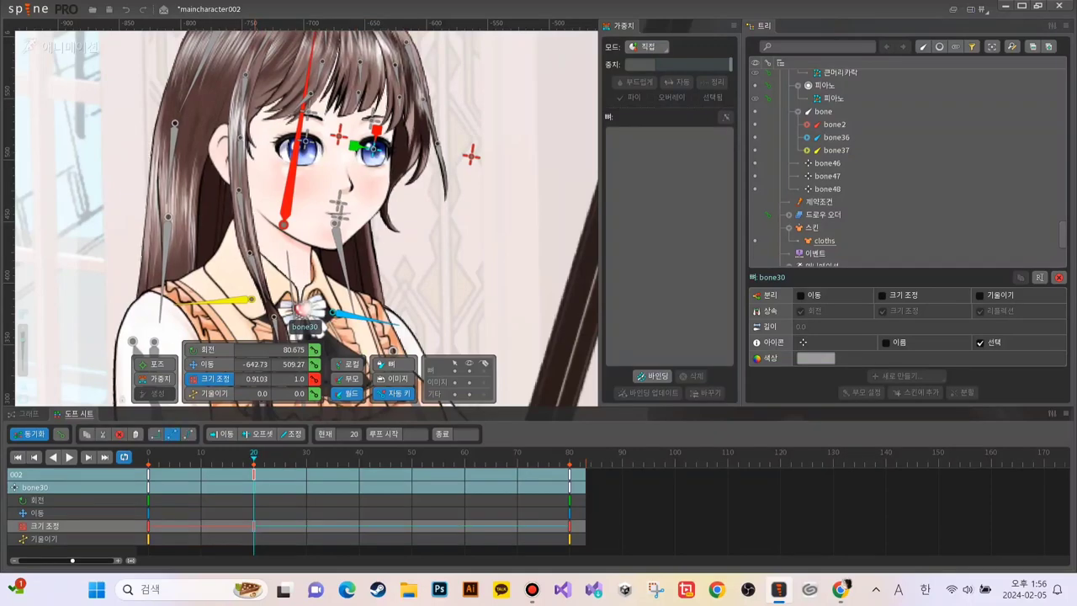
click(359, 457)
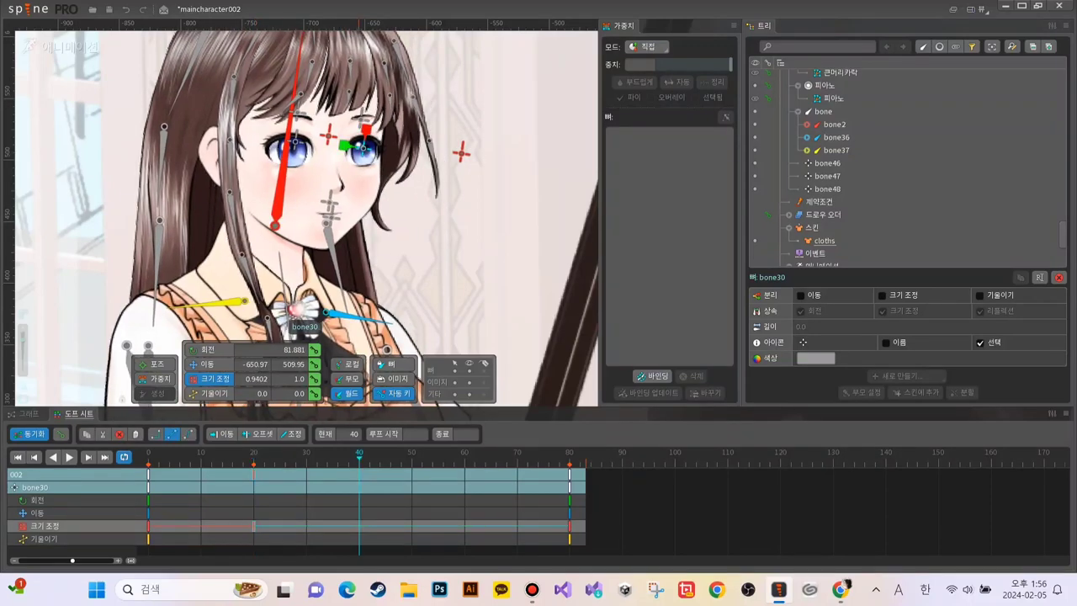
mouse_move(365, 129)
mouse_down()
mouse_move(365, 204)
mouse_move(375, 132)
mouse_up()
key(ctrl+z)
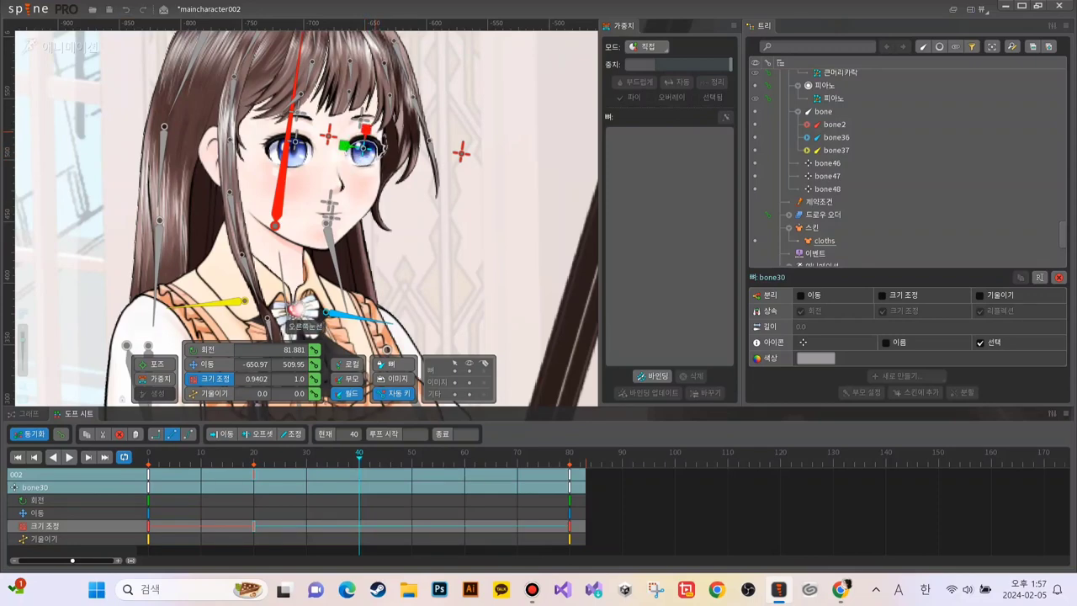
key(ctrl+z)
drag(365, 127, 364, 134)
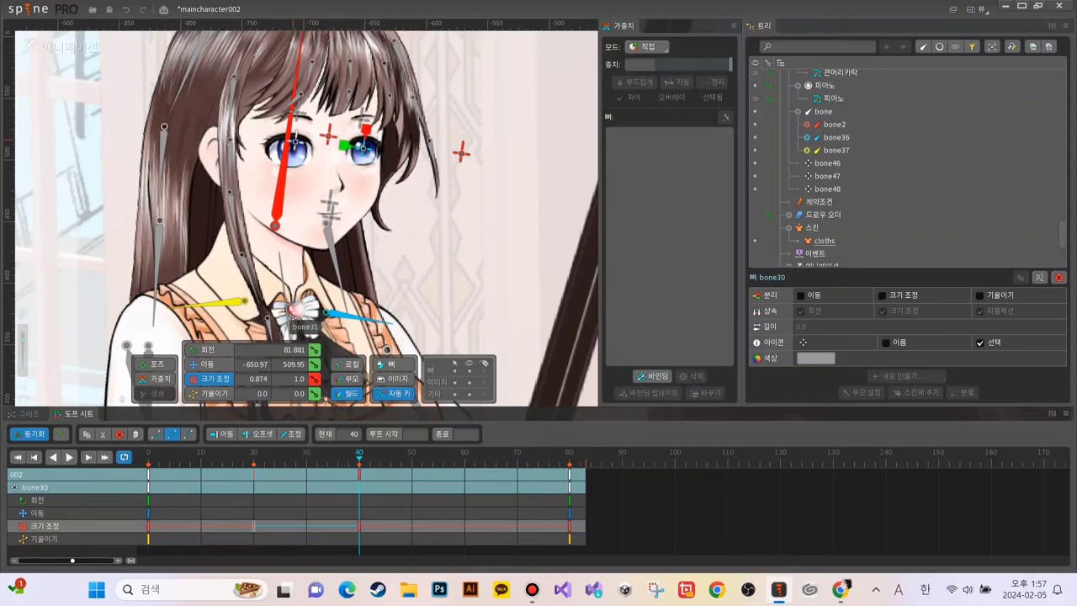
Step: Scale the other eye's bone31 to about 0.852 on X at frame 40 and play back the animation
click(296, 313)
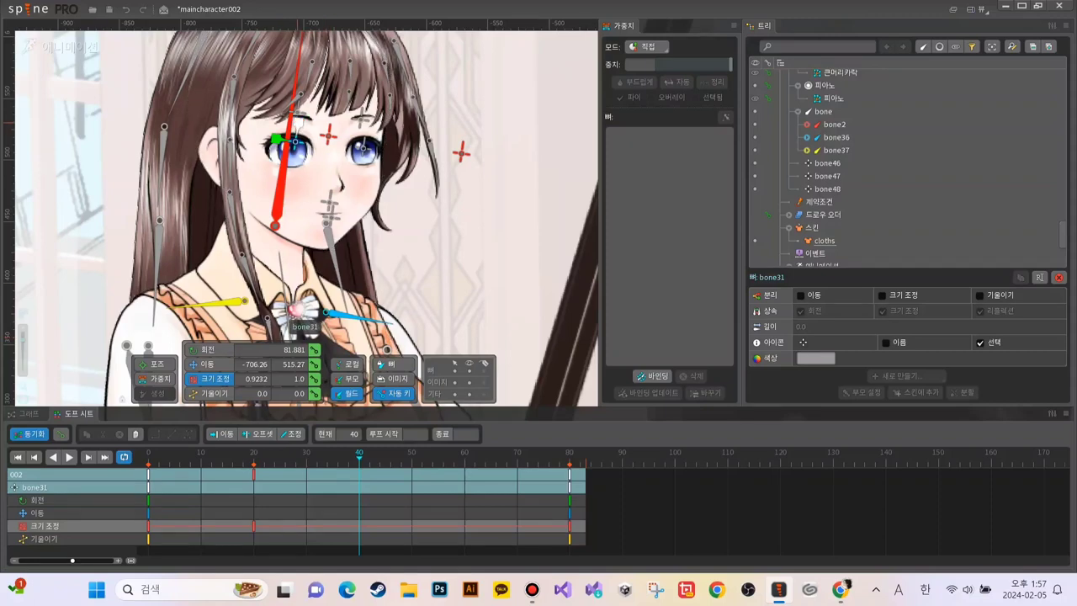
drag(298, 122, 299, 124)
drag(295, 314, 295, 314)
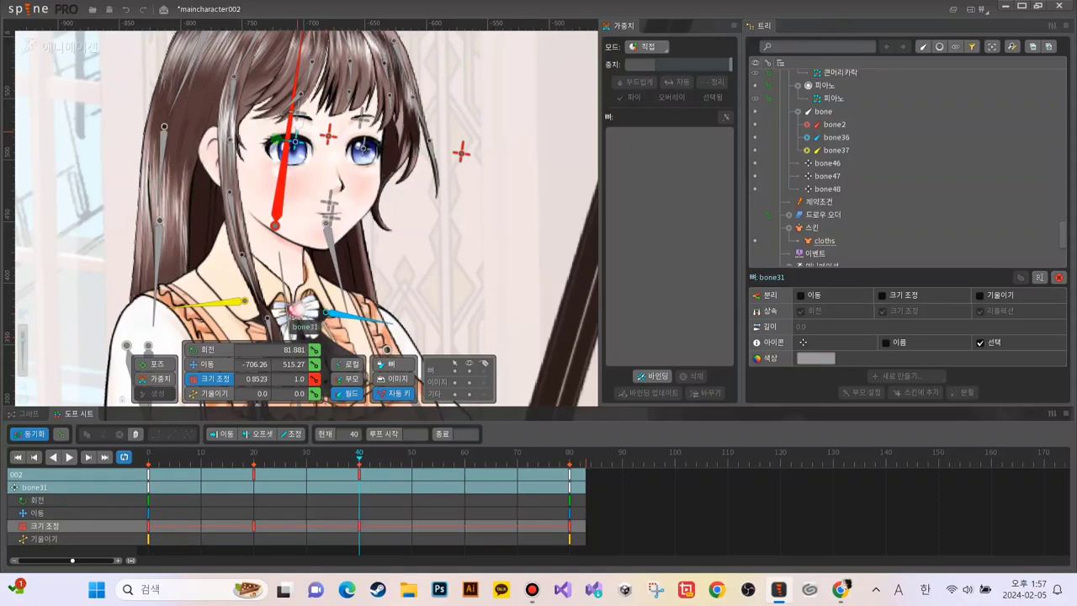
key(l)
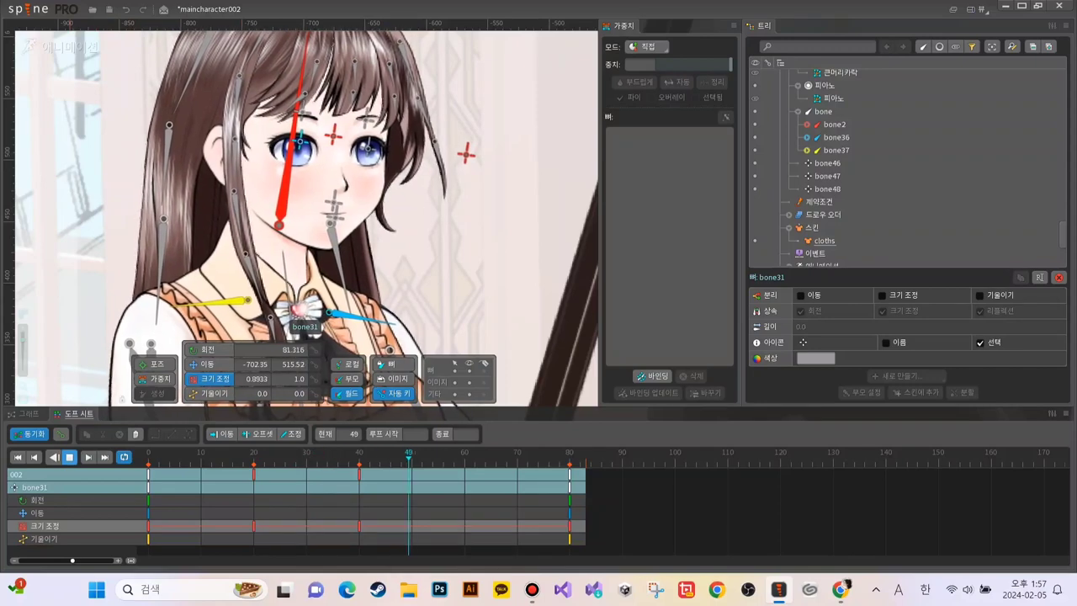
key(k)
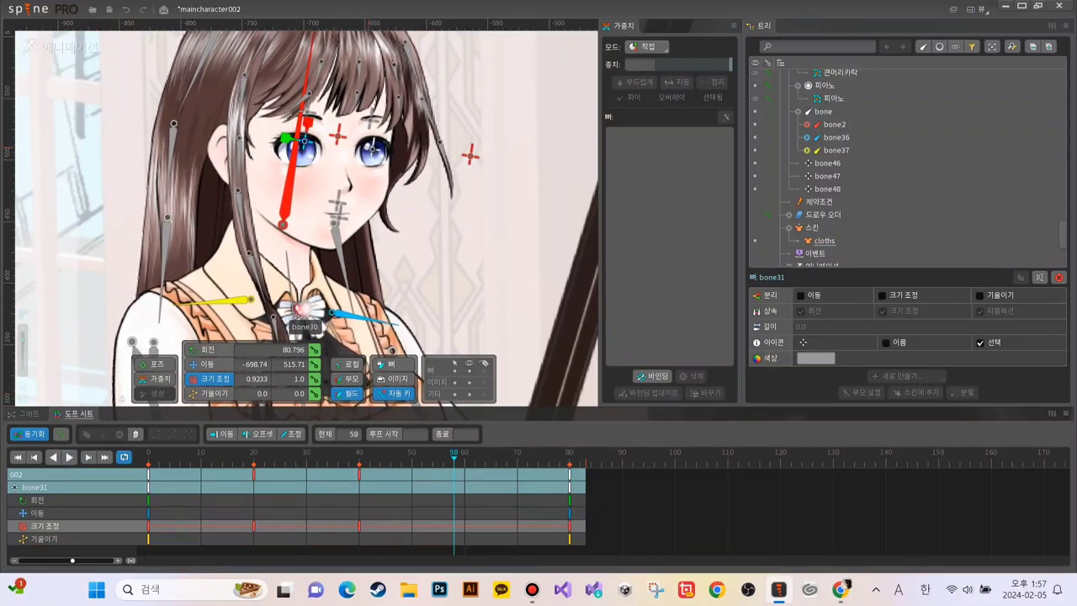
Step: Key the rotation, translation, scale and shear of bone44 beside the face at frame 0
click(373, 143)
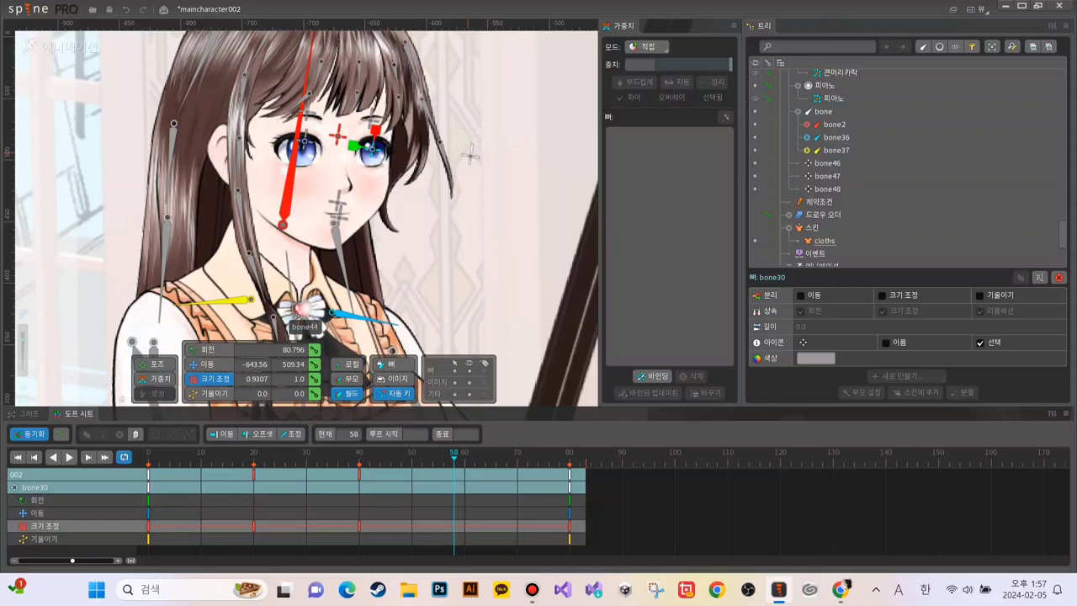
click(301, 312)
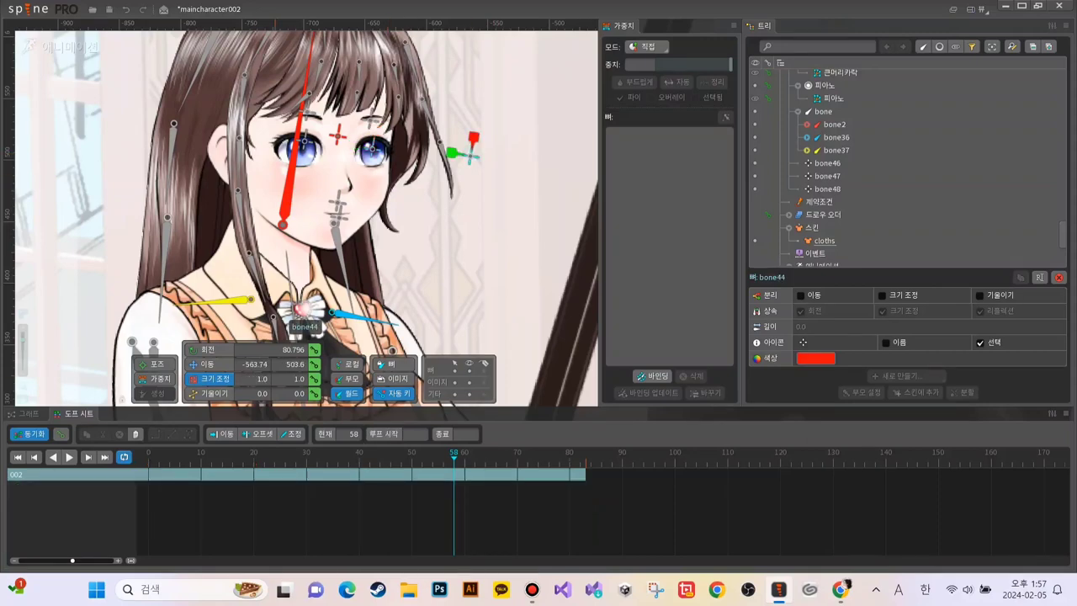
click(148, 454)
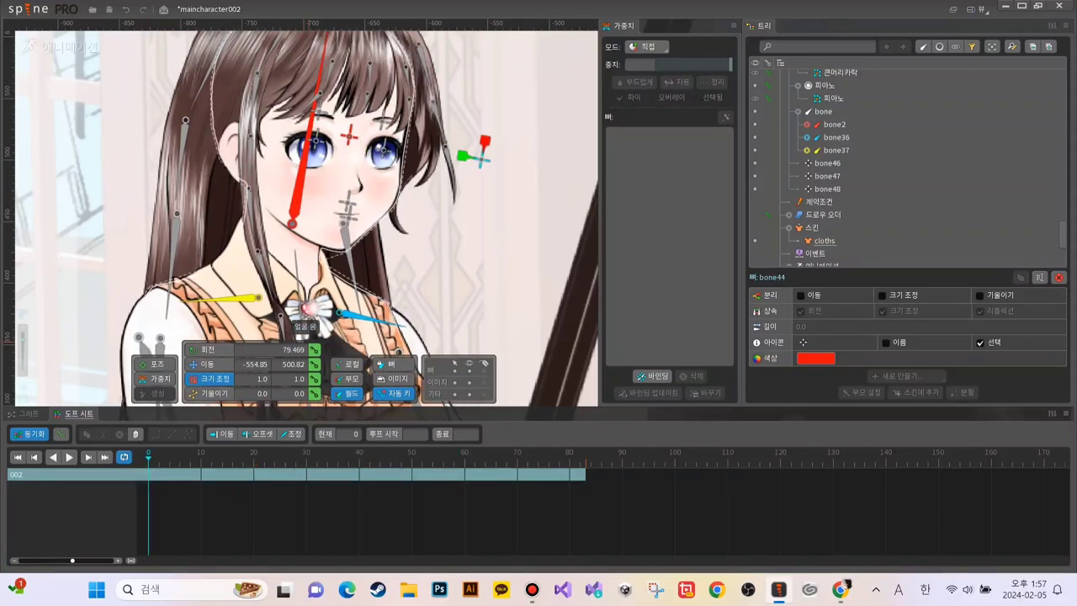
click(314, 349)
click(315, 364)
click(315, 379)
click(315, 394)
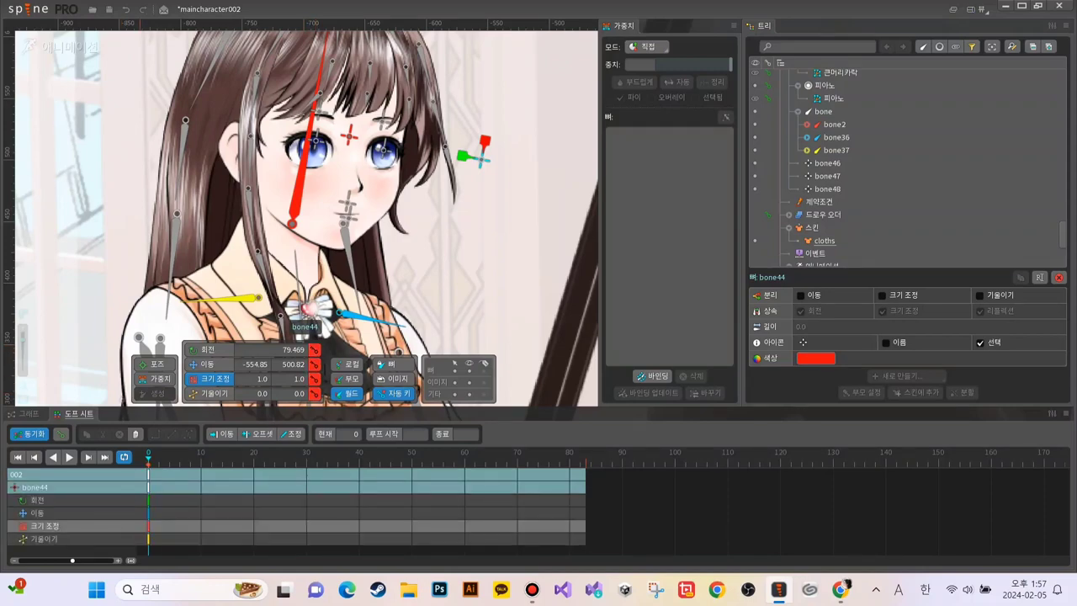
Step: Copy all of bone44's frame 0 keys to frame 80
click(148, 474)
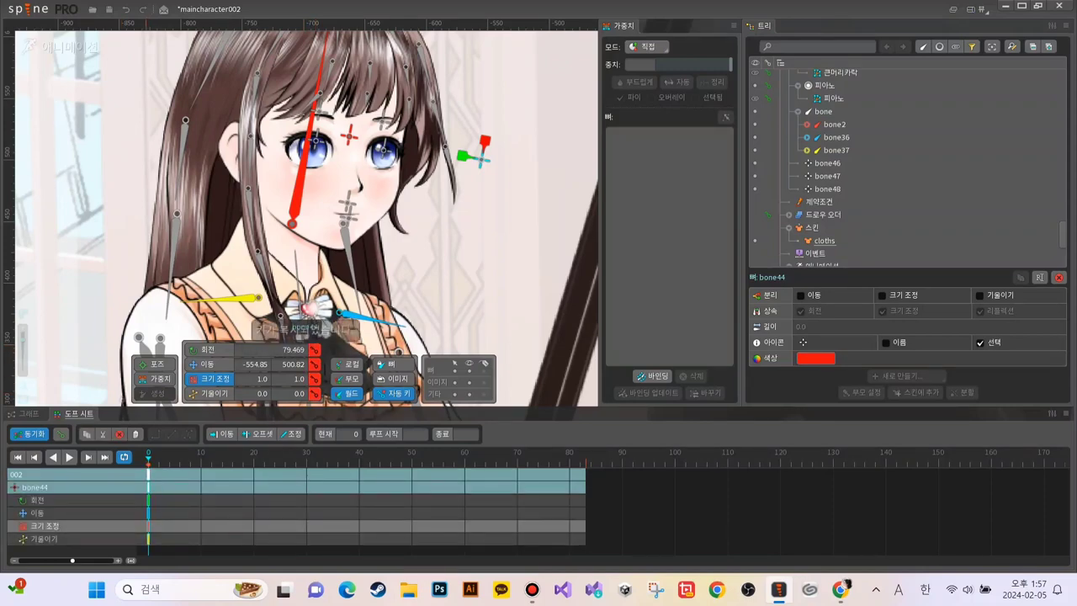
key(ctrl+c)
key(End)
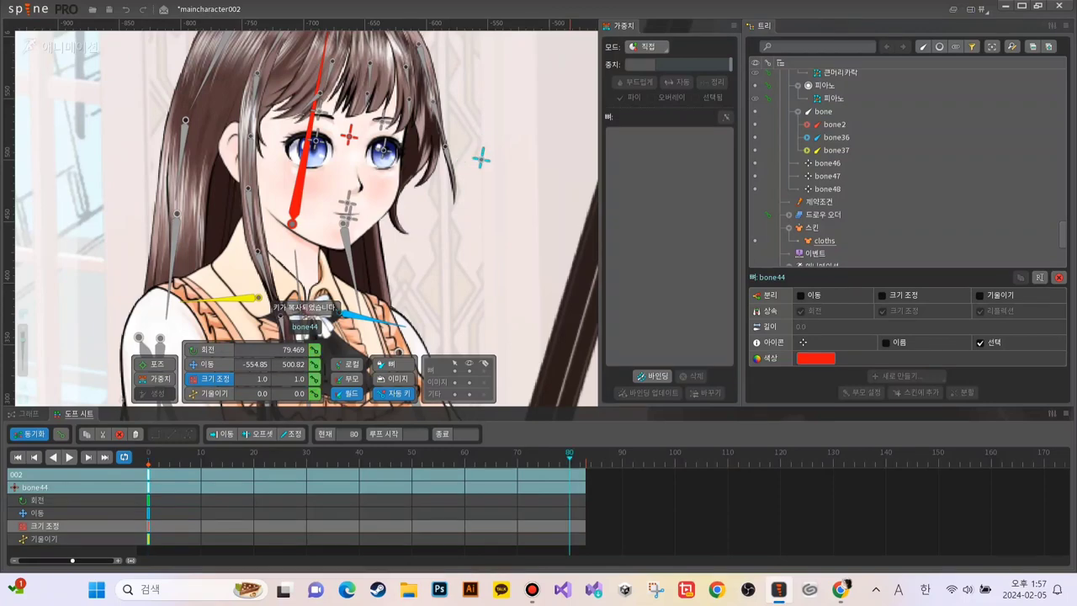
key(ctrl+v)
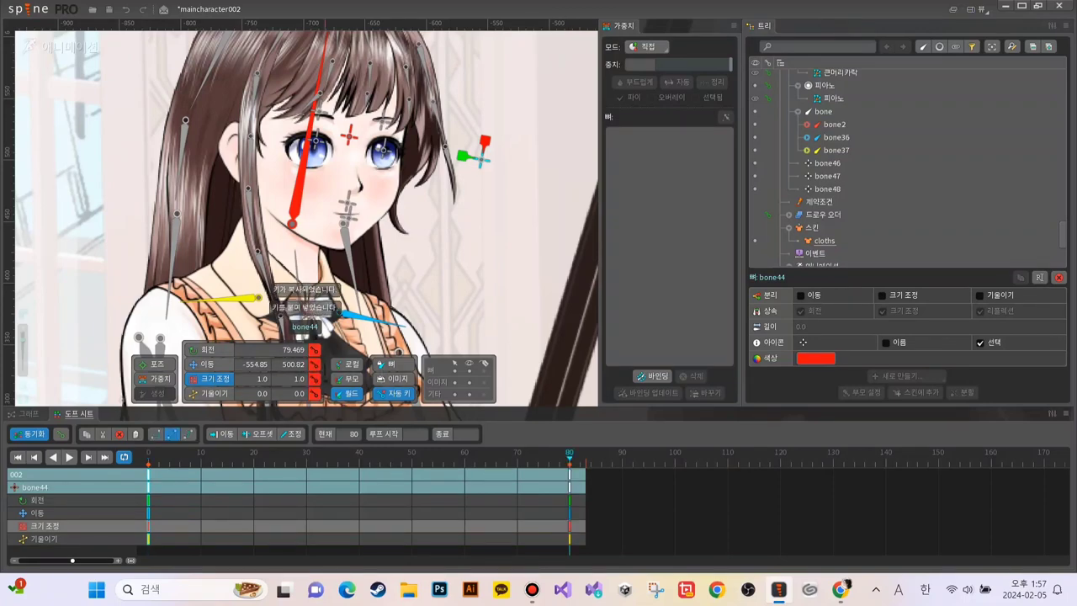
Step: Move bone44 slightly toward the face at frame 30, to about -571.09 on X and 505.47 on Y
click(306, 457)
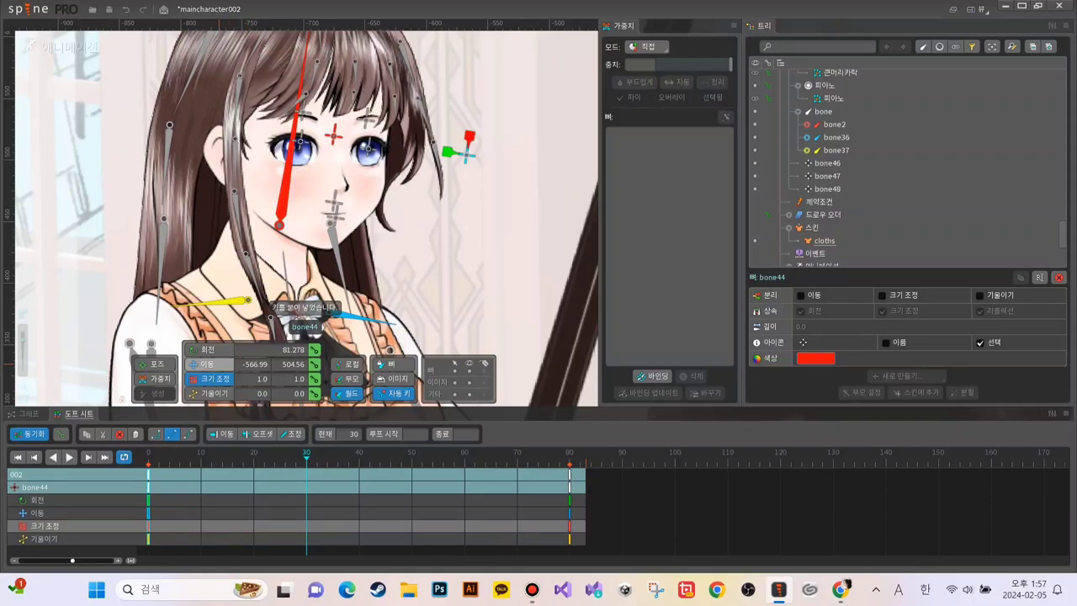
click(207, 365)
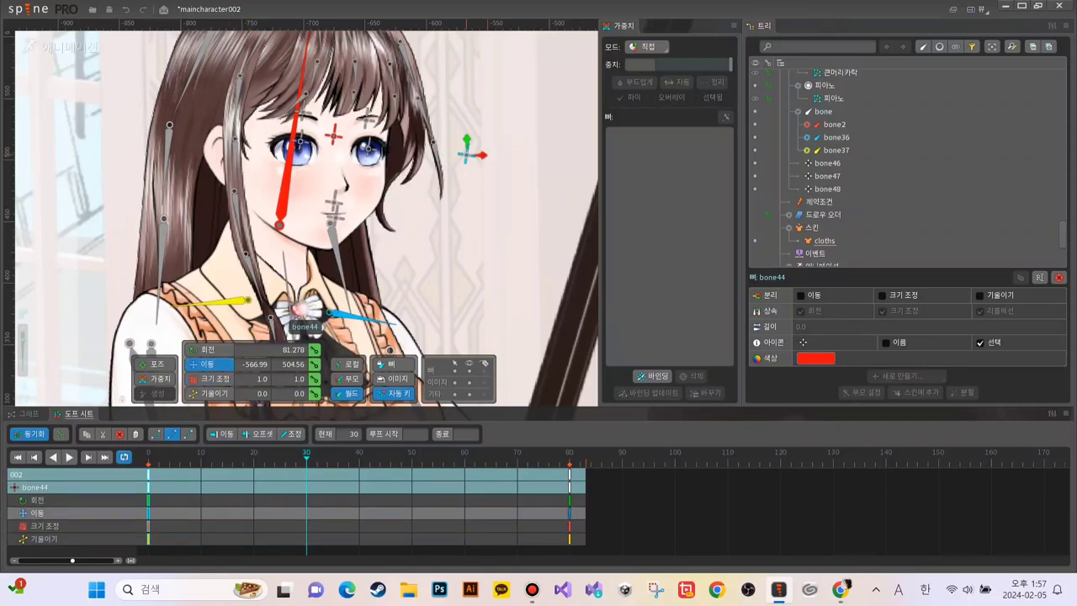
drag(466, 154, 461, 153)
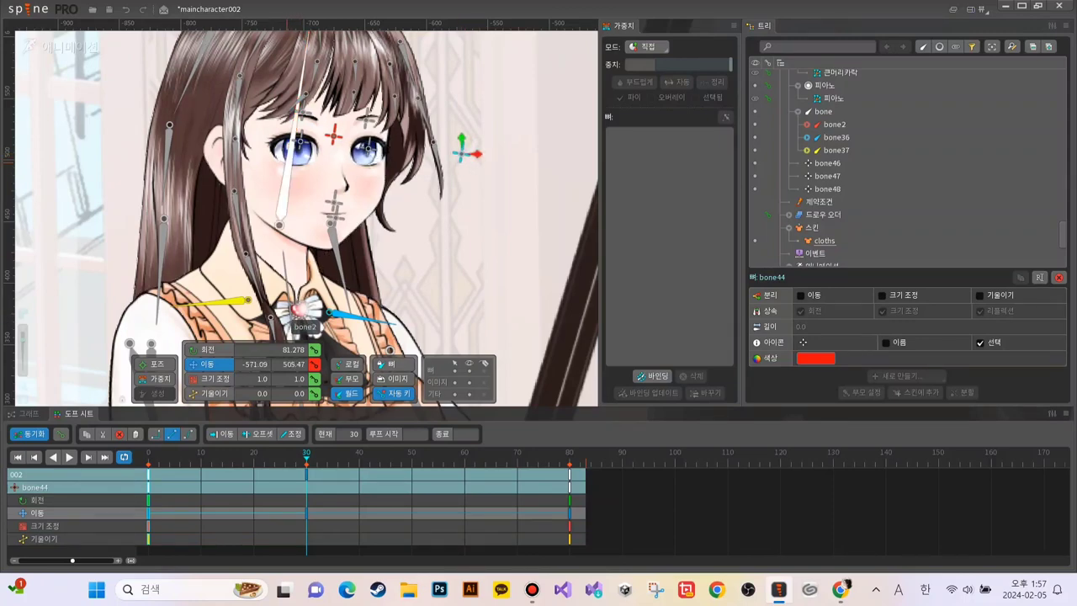
Step: Key the rotation, translation, scale and shear of bone45 between the eyes at frame 0
click(333, 135)
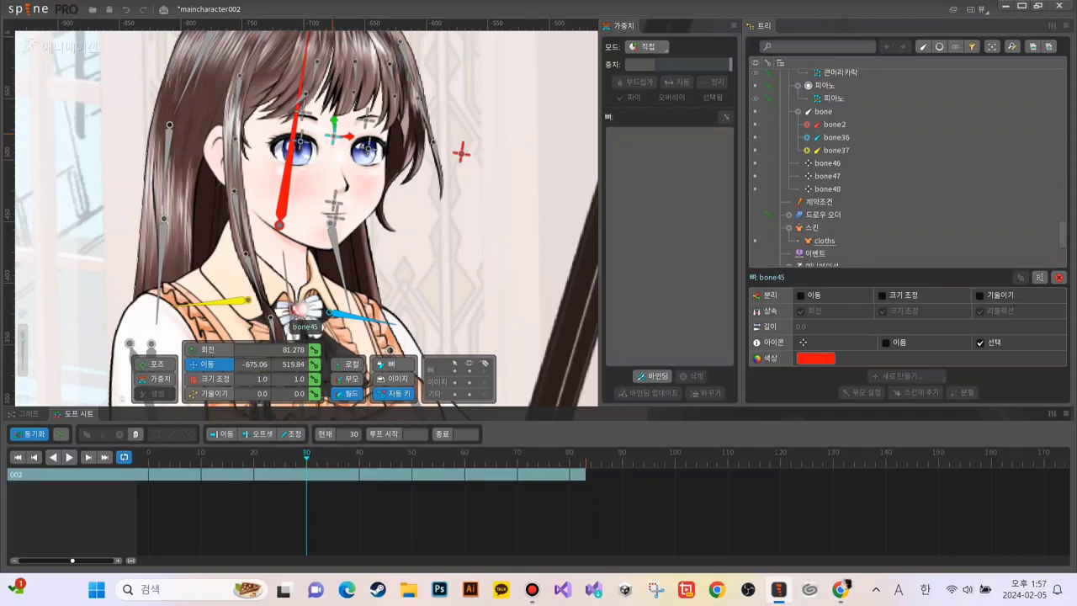
click(152, 455)
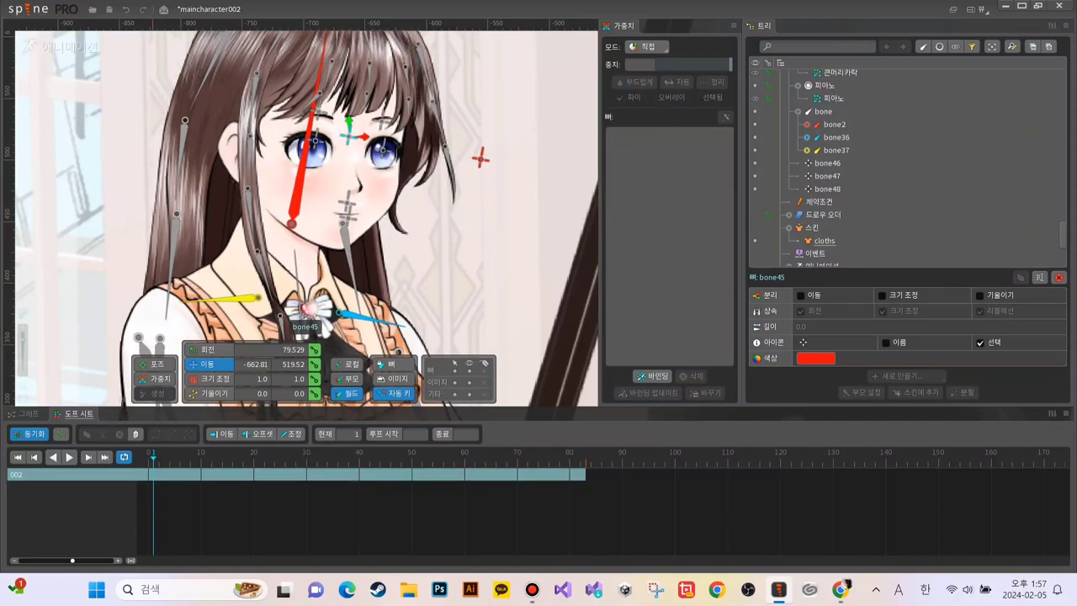
drag(153, 455, 147, 455)
click(314, 349)
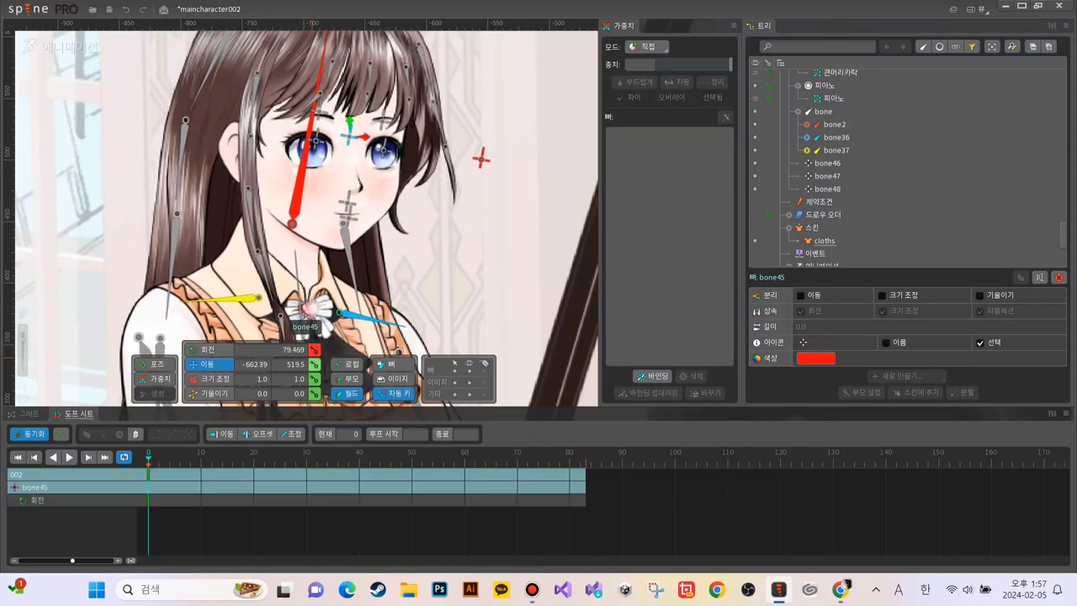
click(314, 364)
click(314, 379)
click(314, 393)
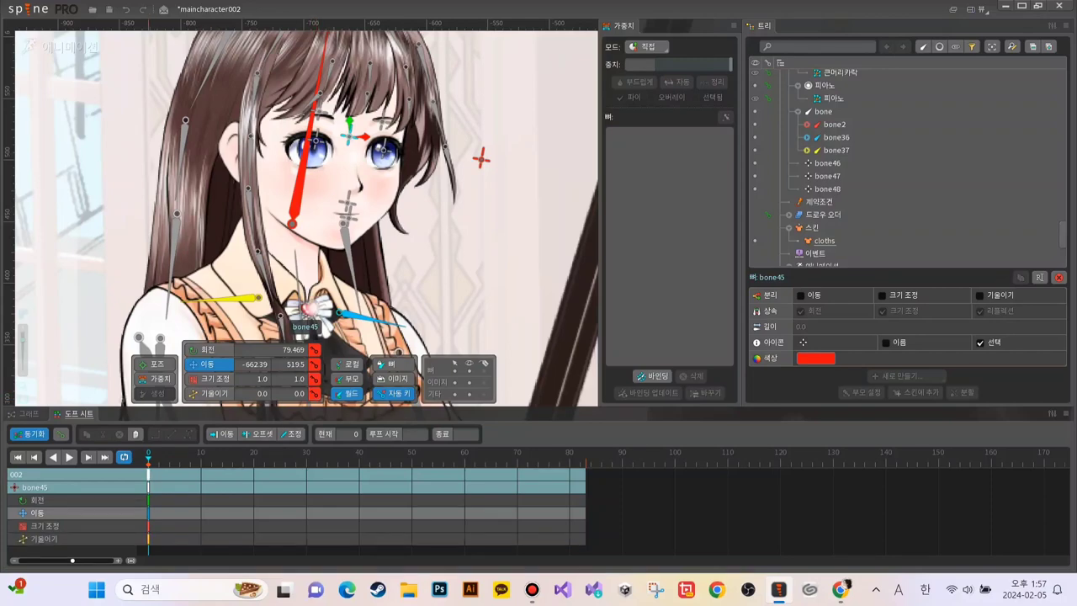
Step: Copy all of bone45's frame 0 keys to frame 80
click(148, 475)
key(ctrl+c)
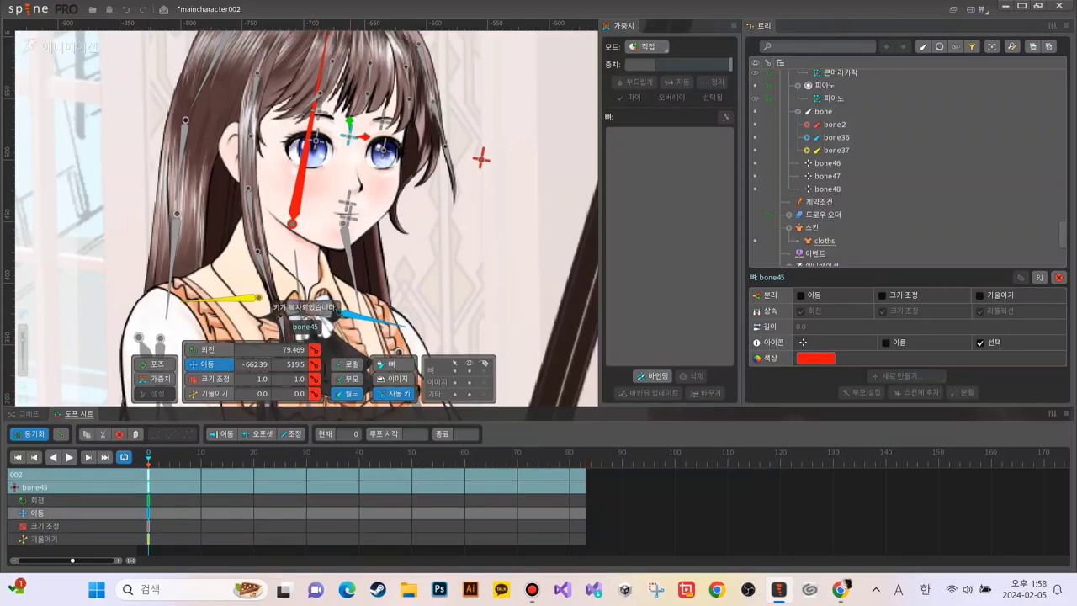
click(570, 454)
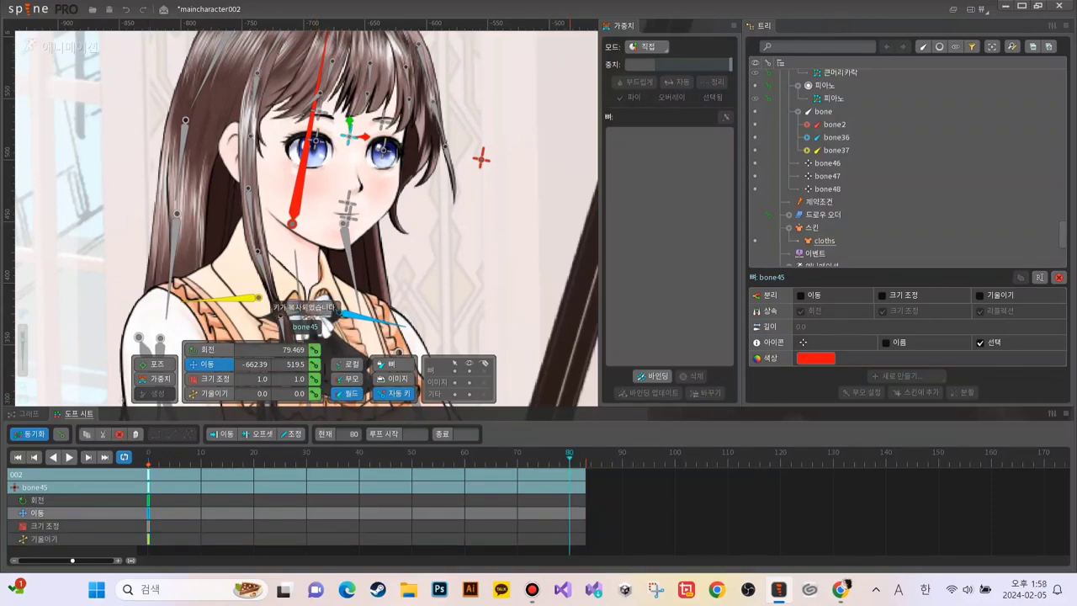
key(ctrl+v)
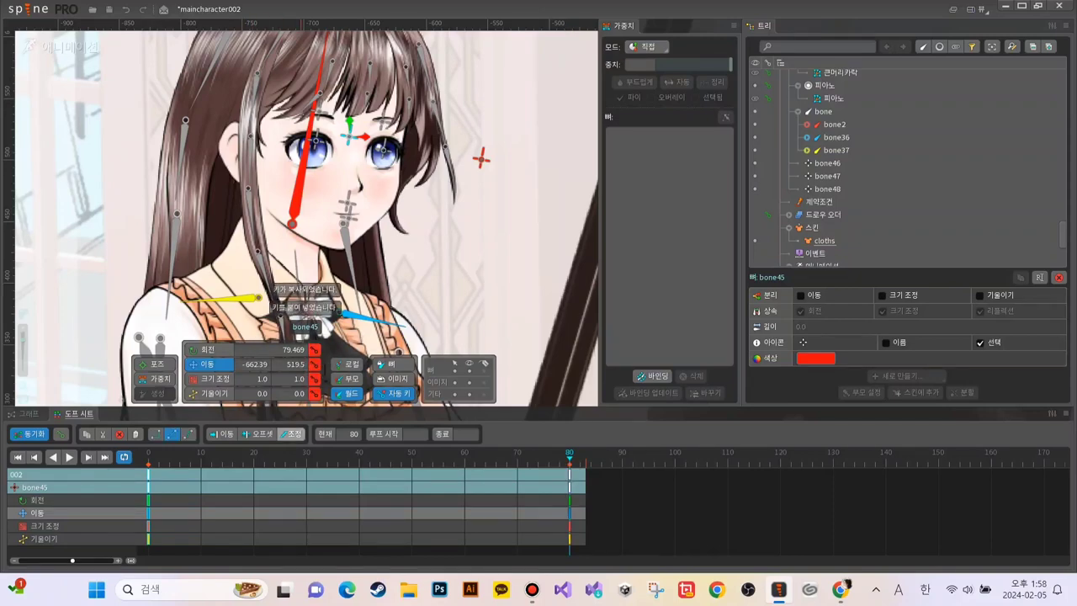
Step: Move bone45 slightly along X at frame 30, to about -679.17 on X and 519.84 on Y
click(480, 159)
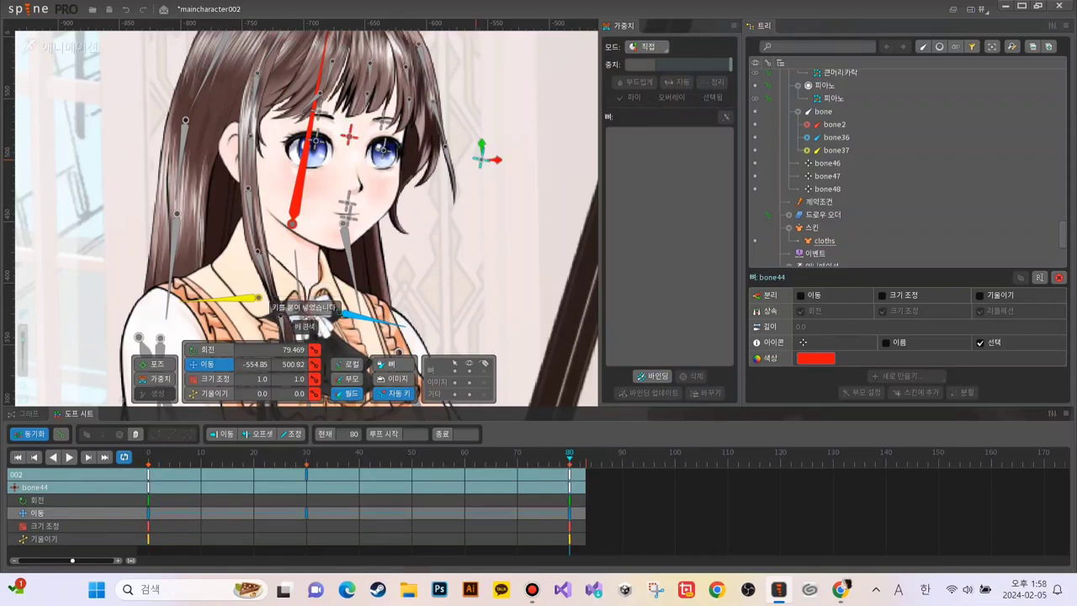
click(306, 473)
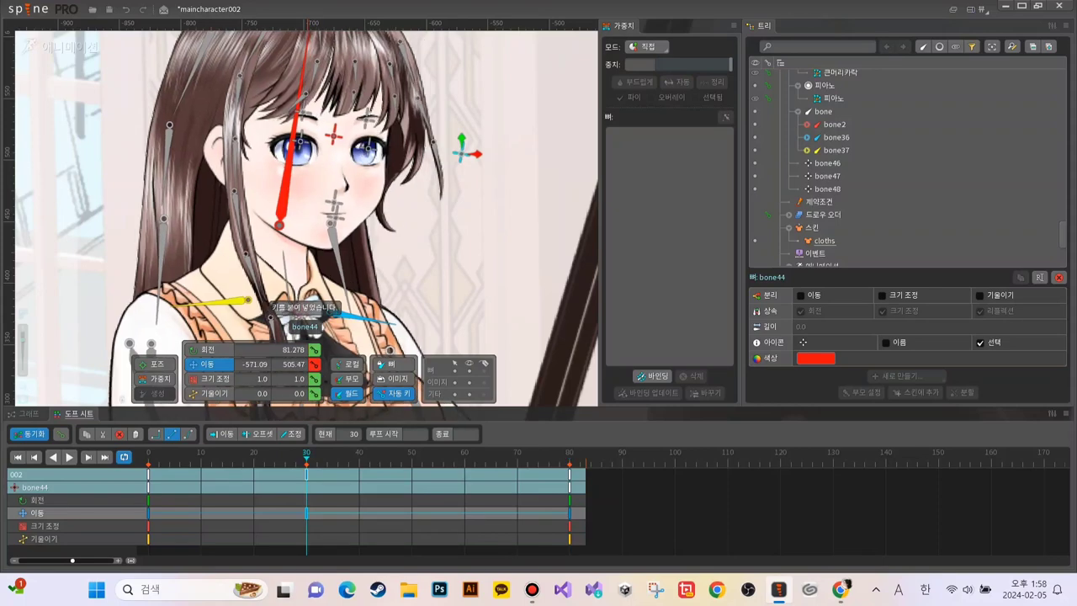
click(304, 328)
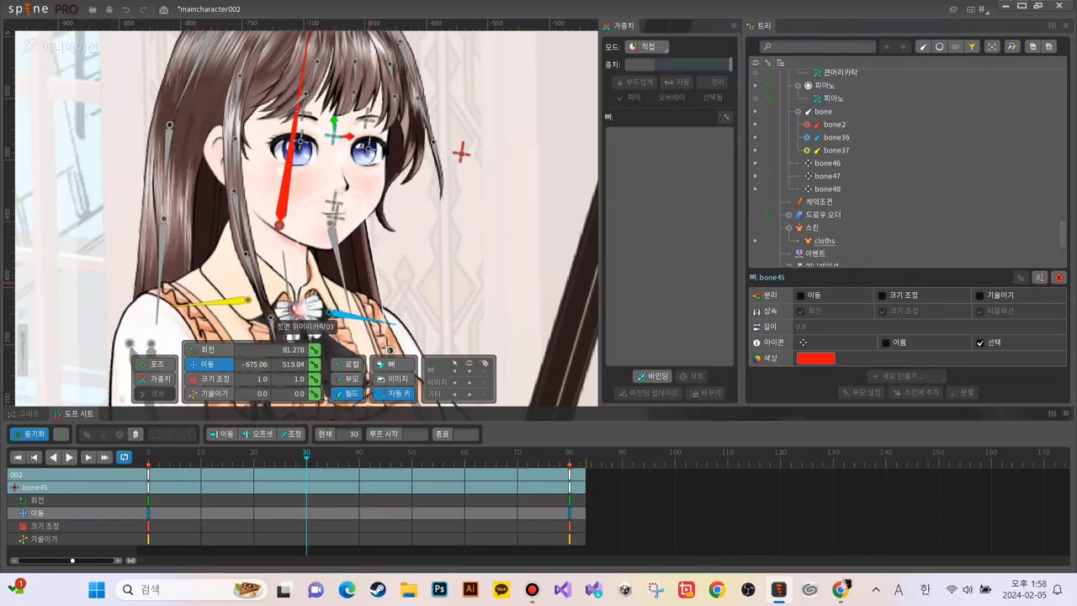
drag(348, 135, 345, 135)
key(Left)
key(Left)
key(Left)
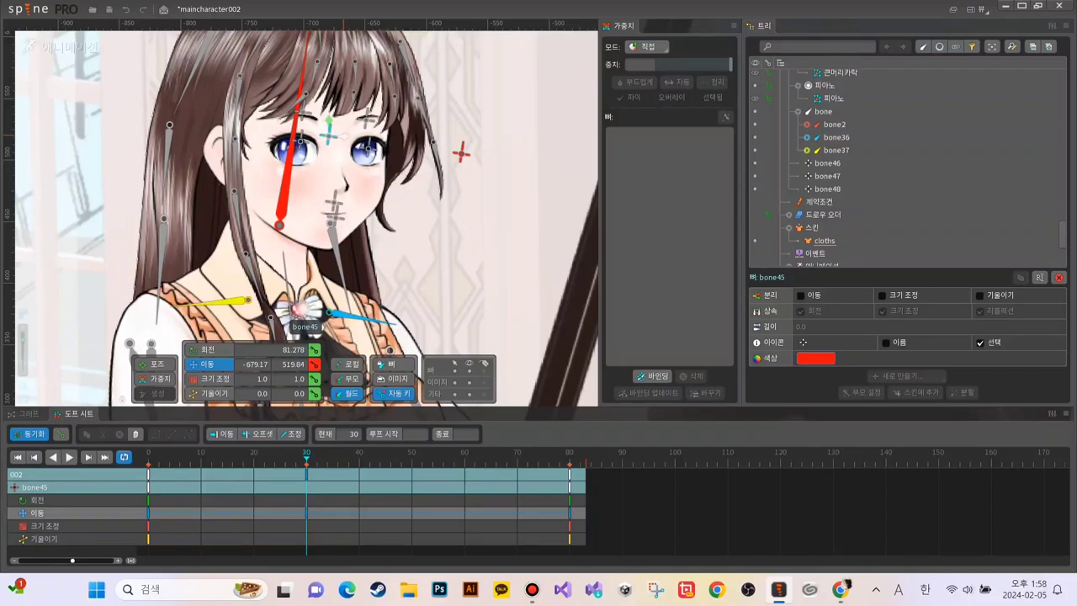
Step: Play back animation 002 and compare its motion with animation 001
click(69, 457)
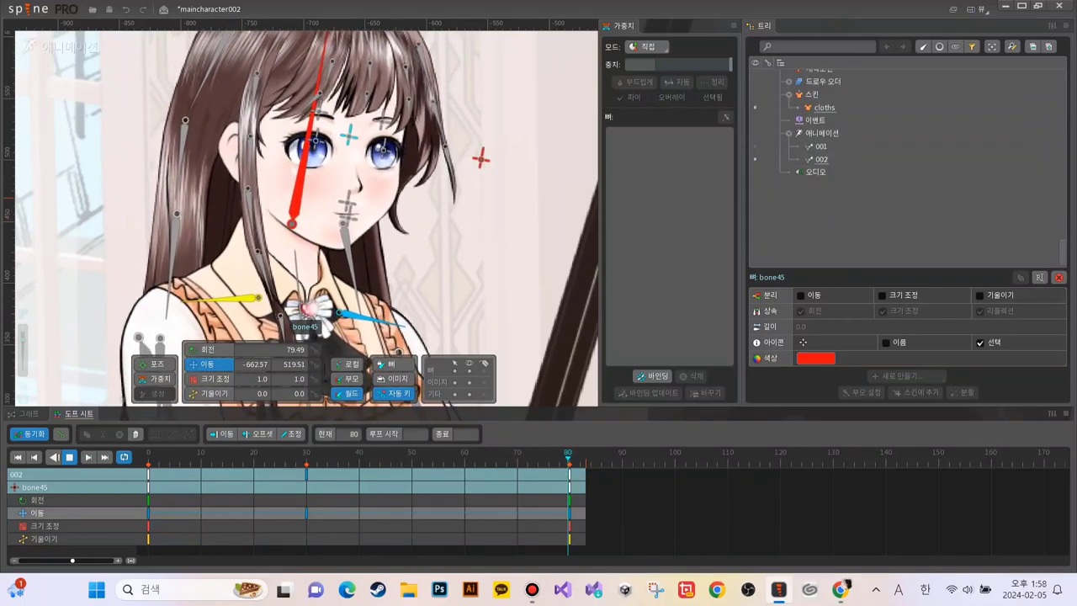
scroll(842, 226, down, 2)
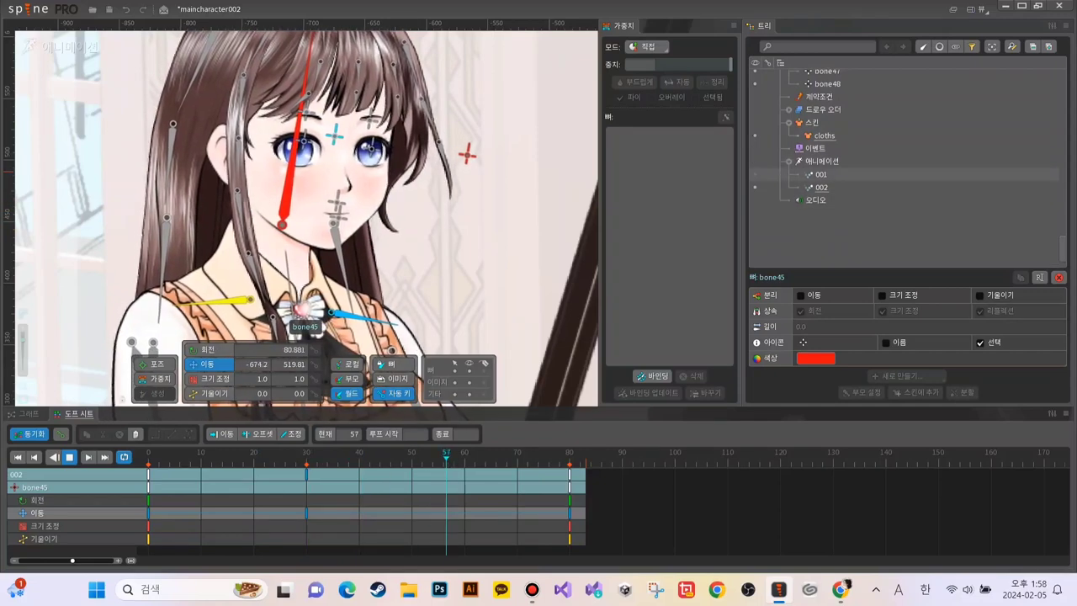
click(754, 174)
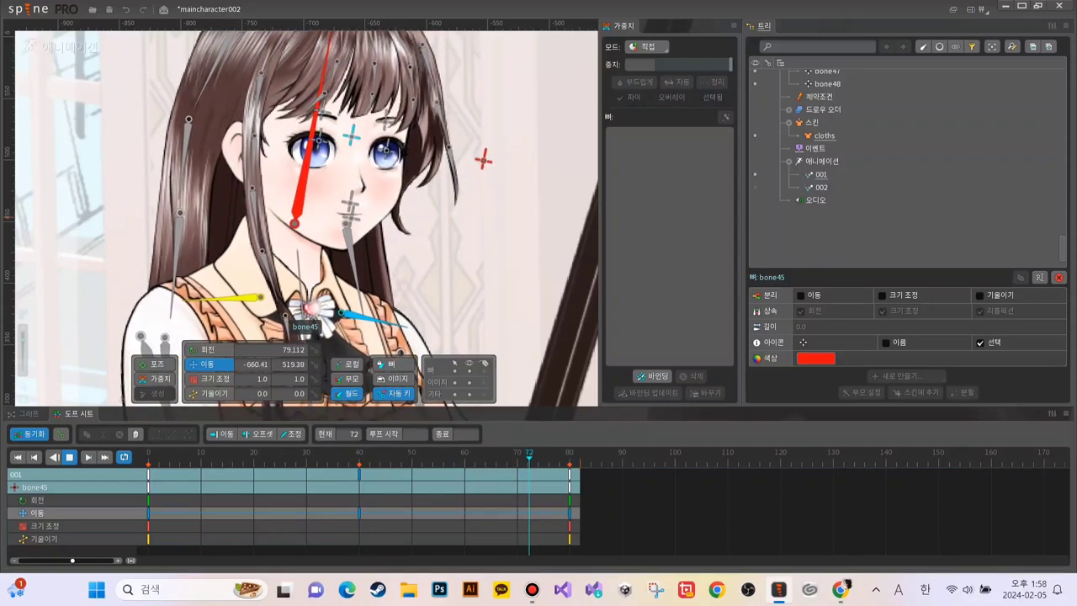
click(755, 188)
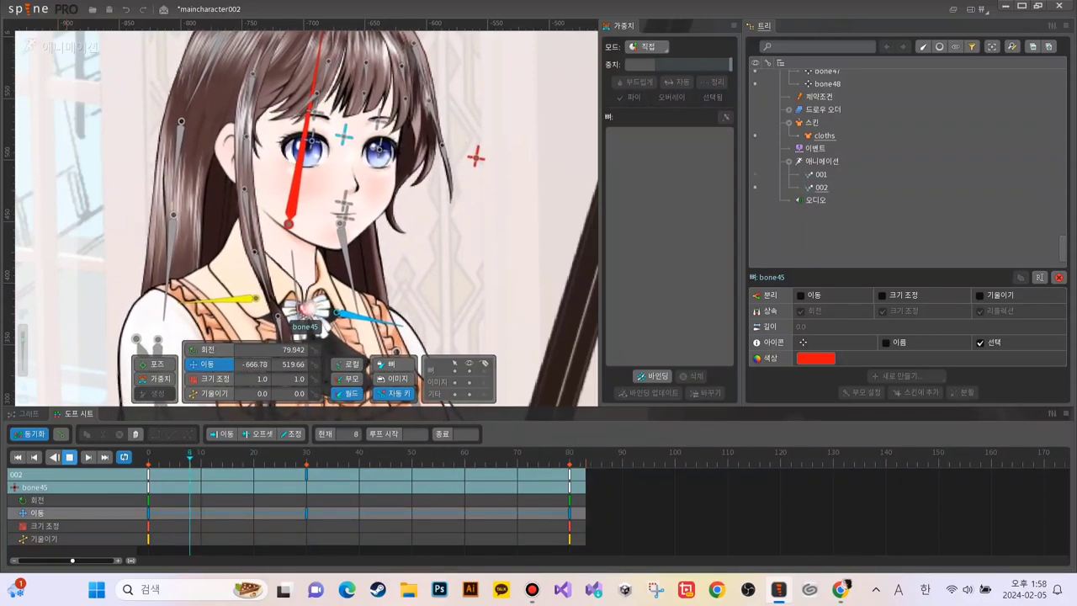
Step: Stop playback and delete the frame 30 translation keys of bone45 and bone44 in animation 002
click(70, 457)
double_click(306, 512)
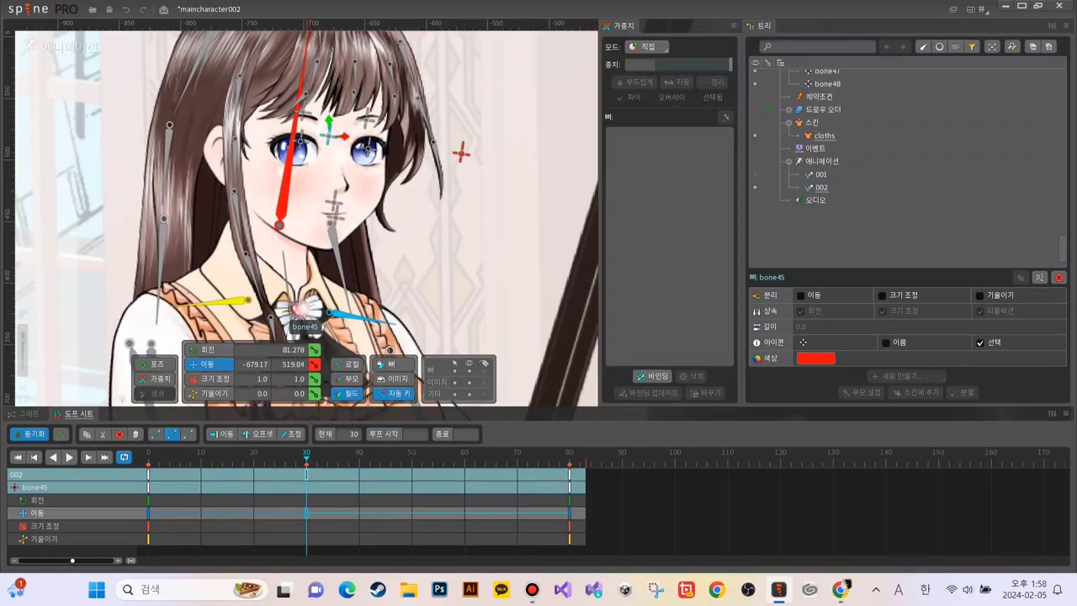
key(Delete)
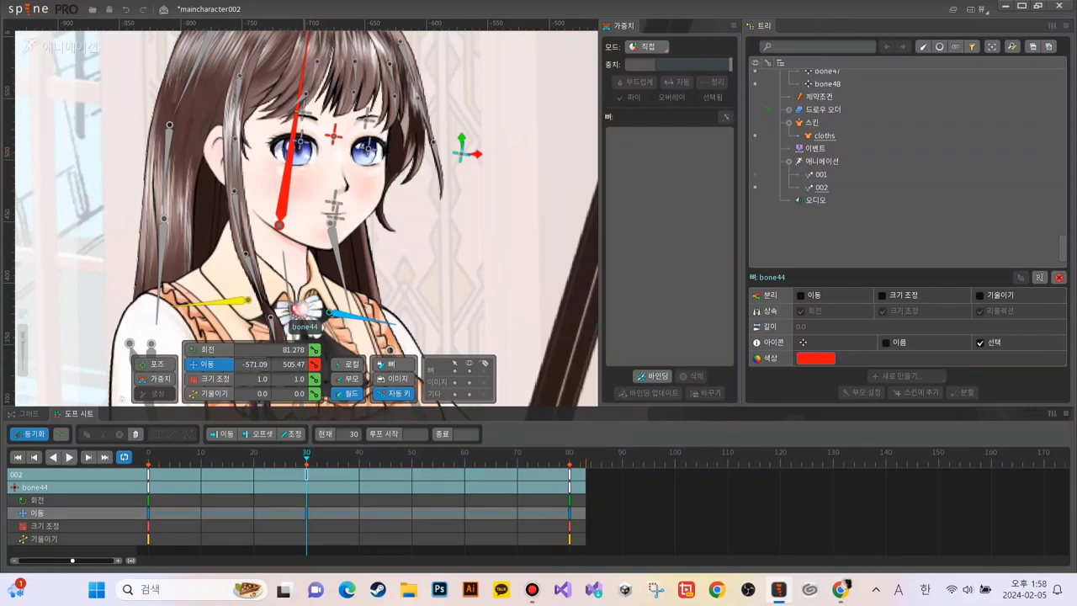
click(306, 513)
key(Delete)
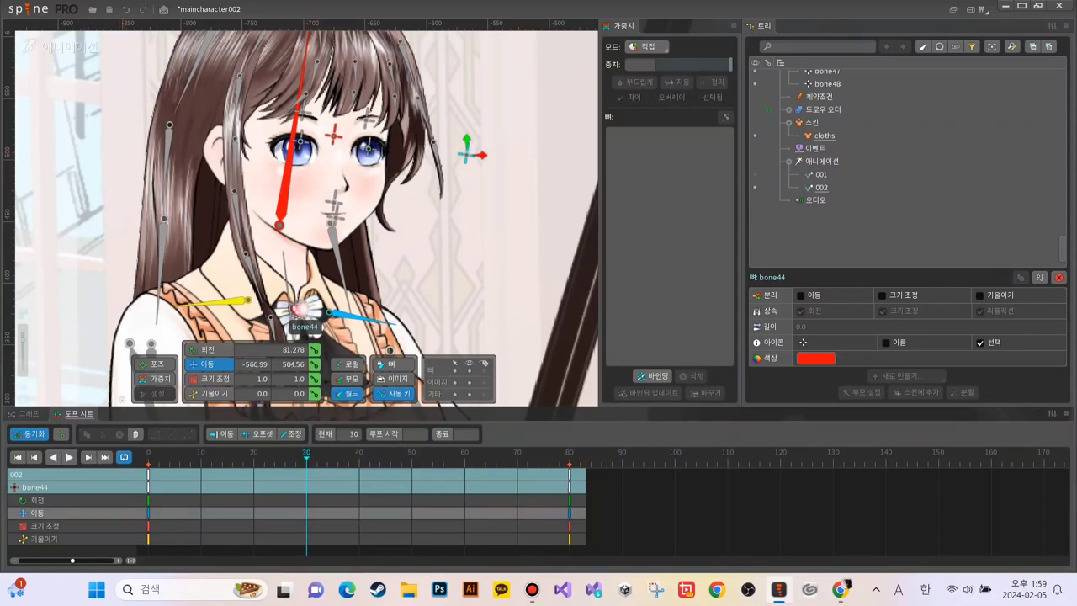
Step: Play animations 002 and 001 again to compare the face motion, ending on animation 002
click(69, 457)
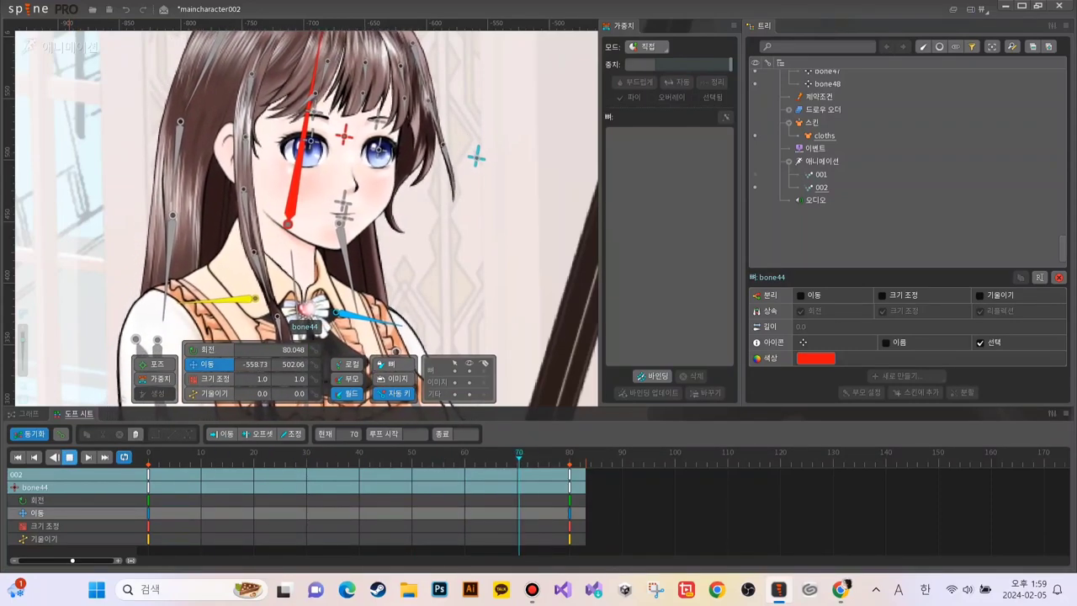
click(68, 456)
click(755, 174)
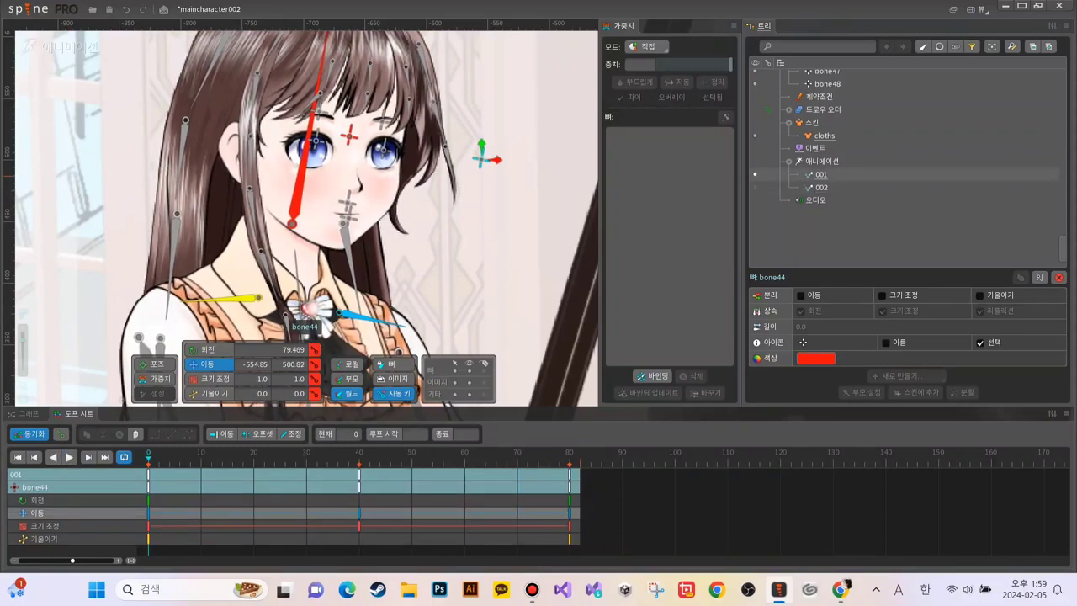
click(69, 457)
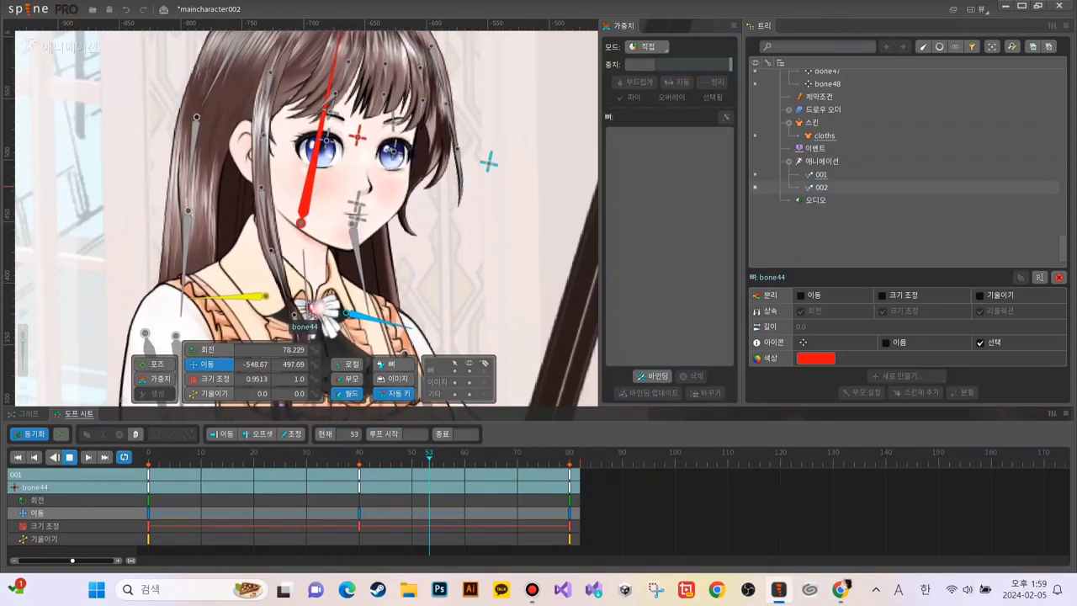
click(755, 188)
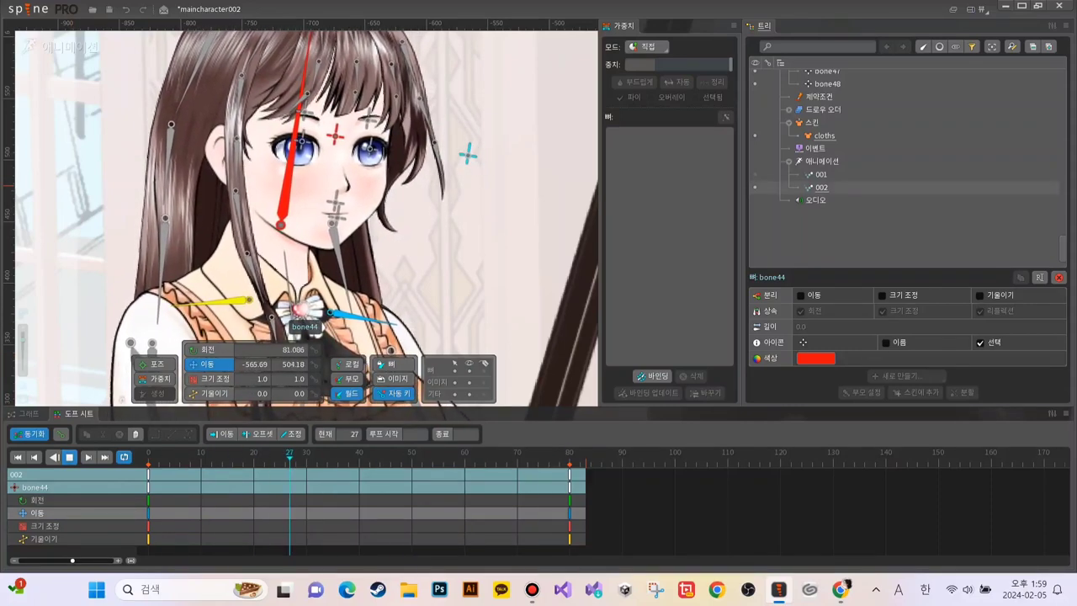
Step: Enter 002 as the name of the second animation
double_click(821, 188)
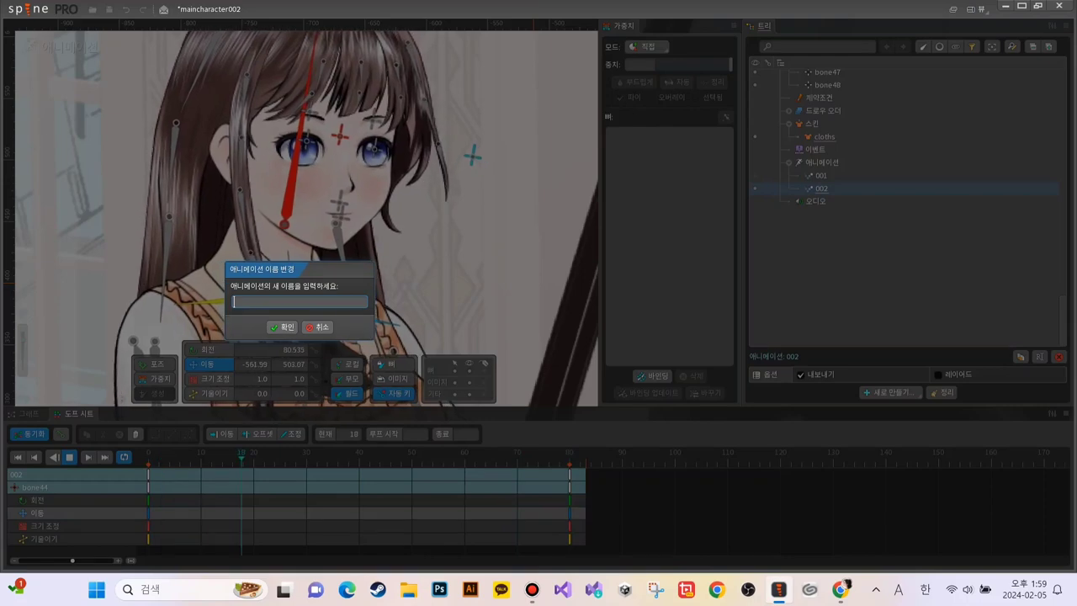
text(002)
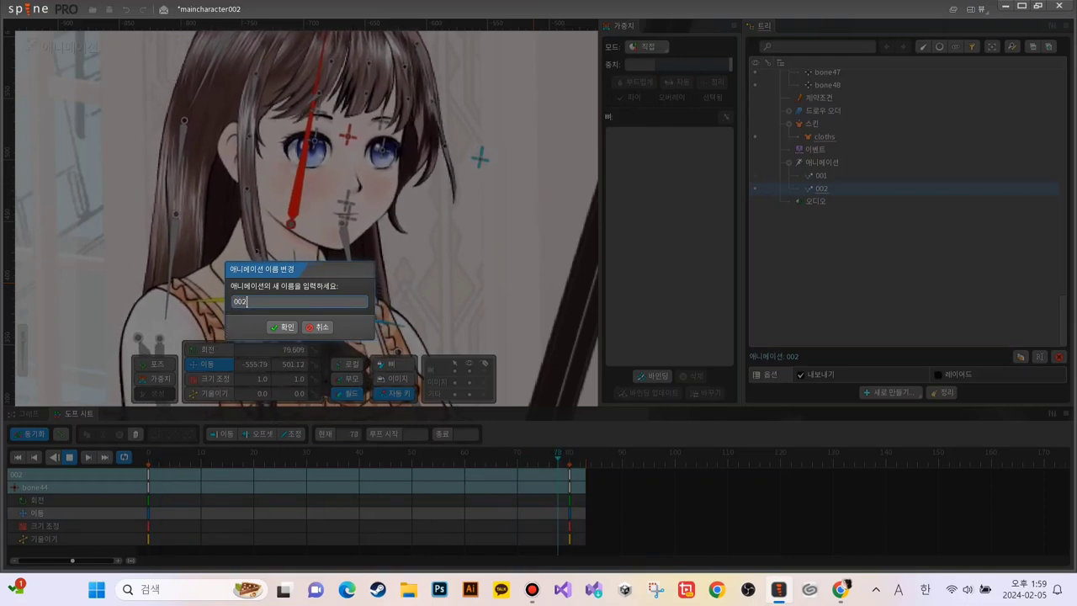
key(Return)
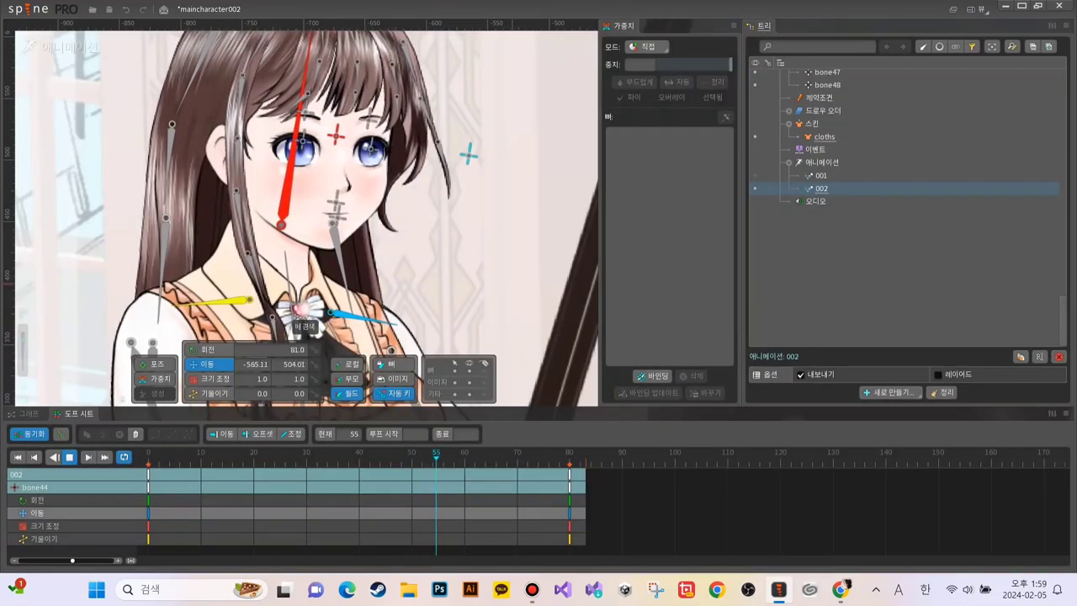
Step: Stop playback and key the rotation, translation, scale and shear of hair bone bone15 at frame 0
scroll(344, 154, down, 6)
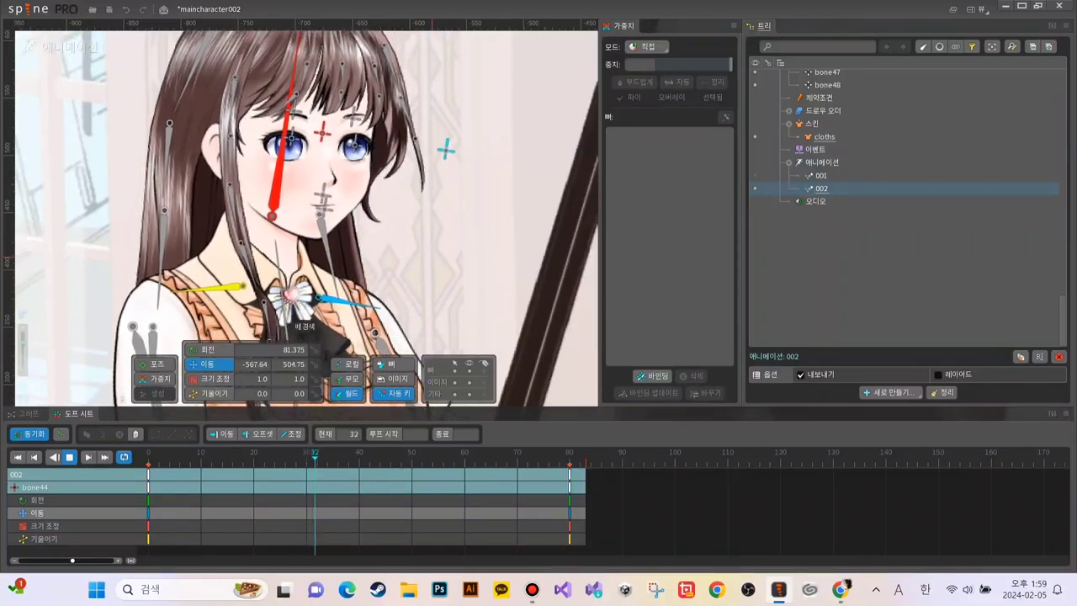
scroll(296, 318, up, 3)
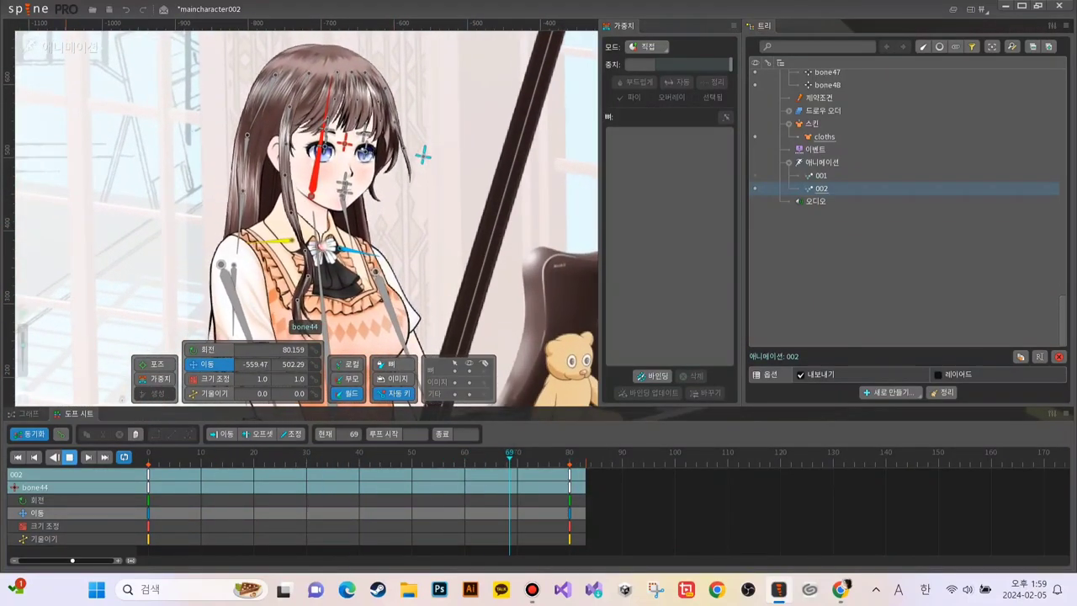
key(space)
click(282, 325)
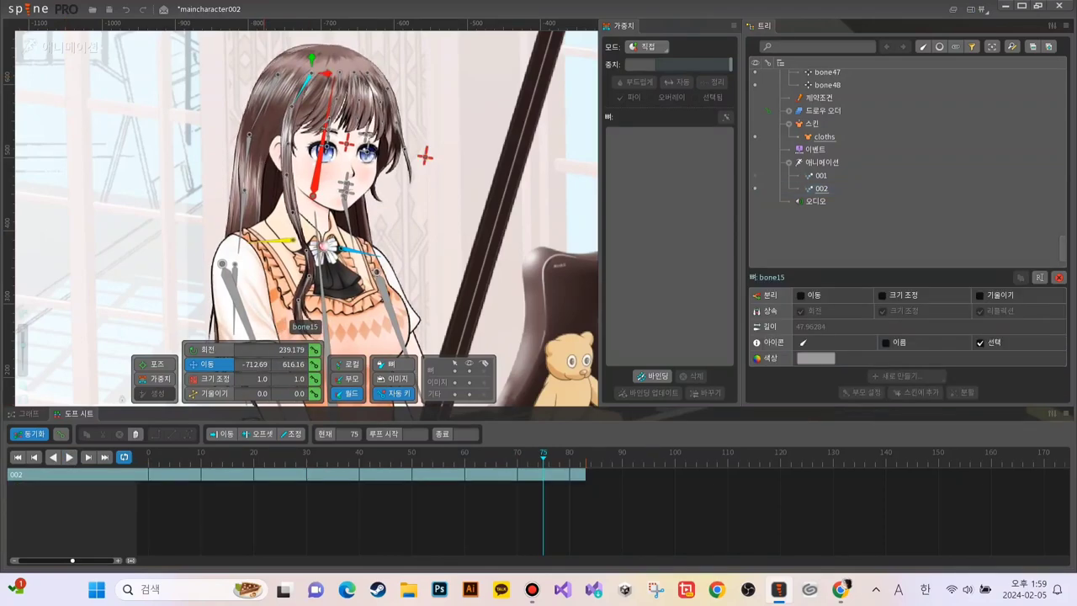
click(149, 456)
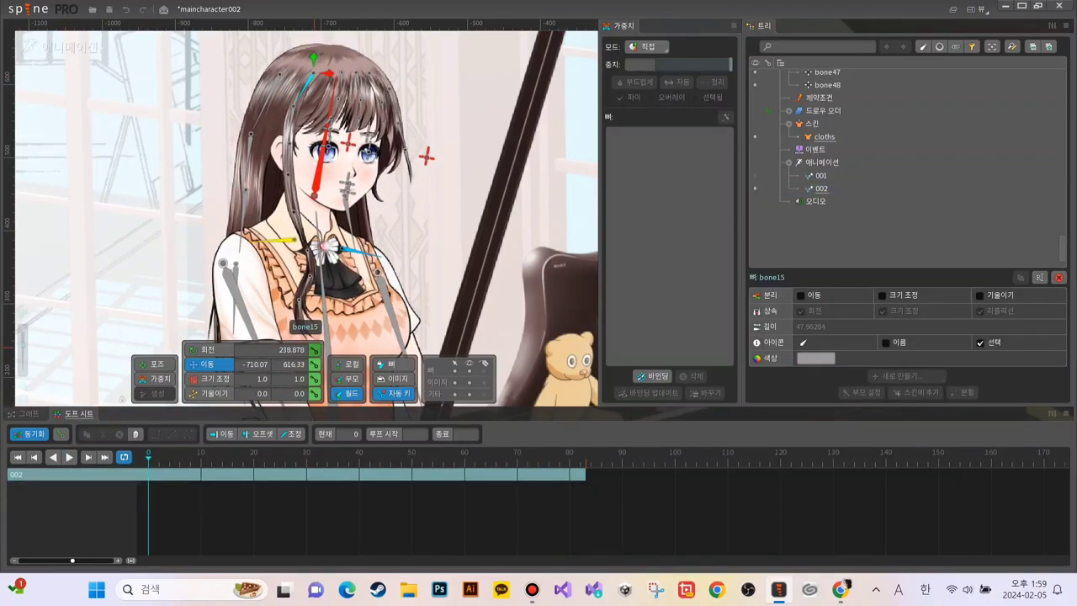
click(314, 349)
click(314, 364)
click(314, 378)
click(314, 392)
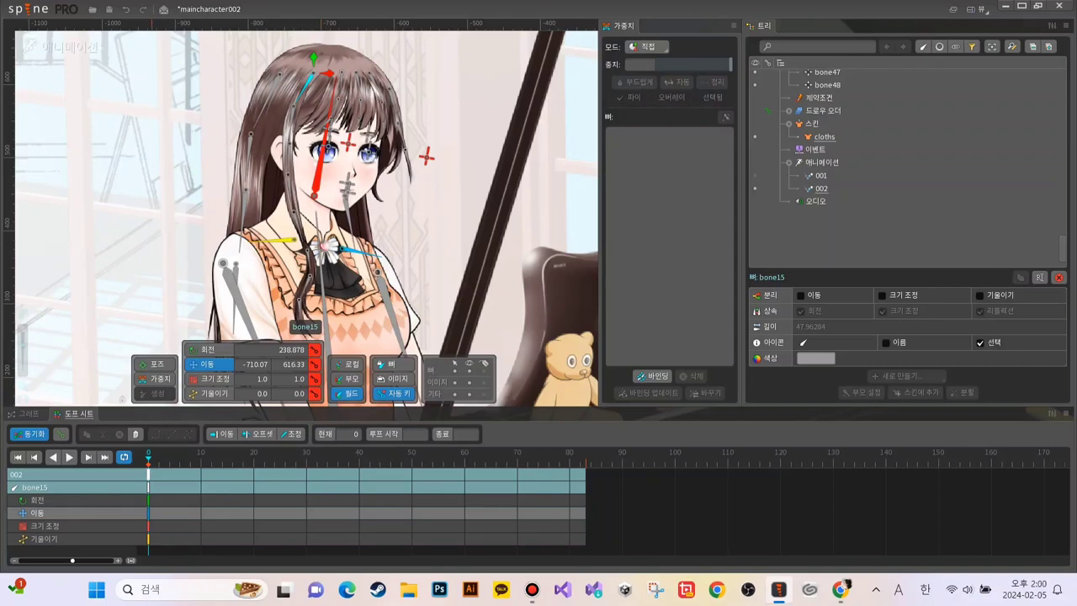
Step: Copy all of bone15's frame 0 keys to frame 80
click(149, 474)
key(ctrl+c)
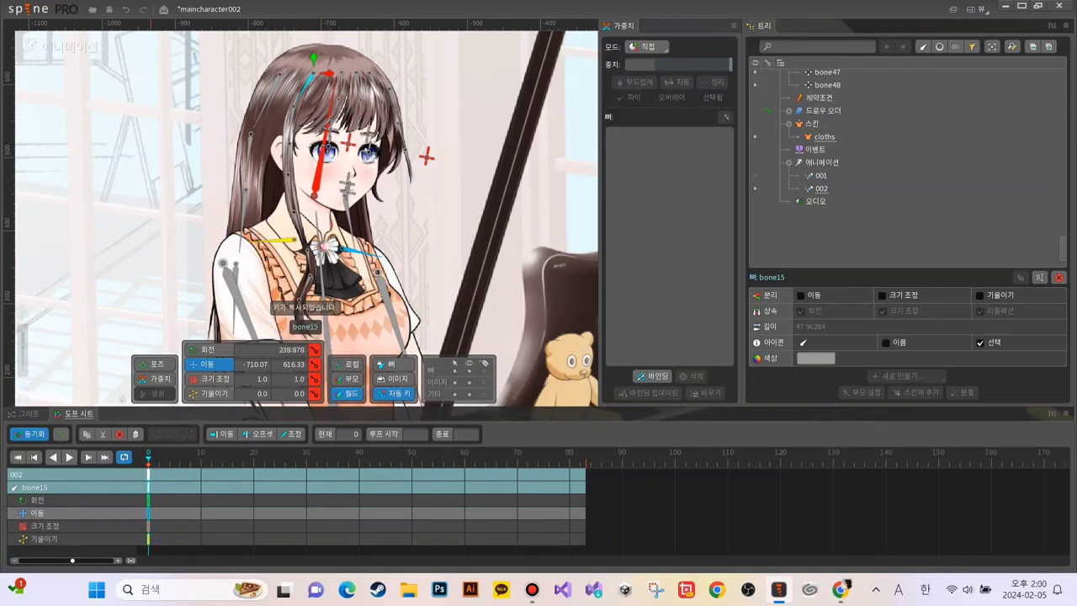
click(569, 455)
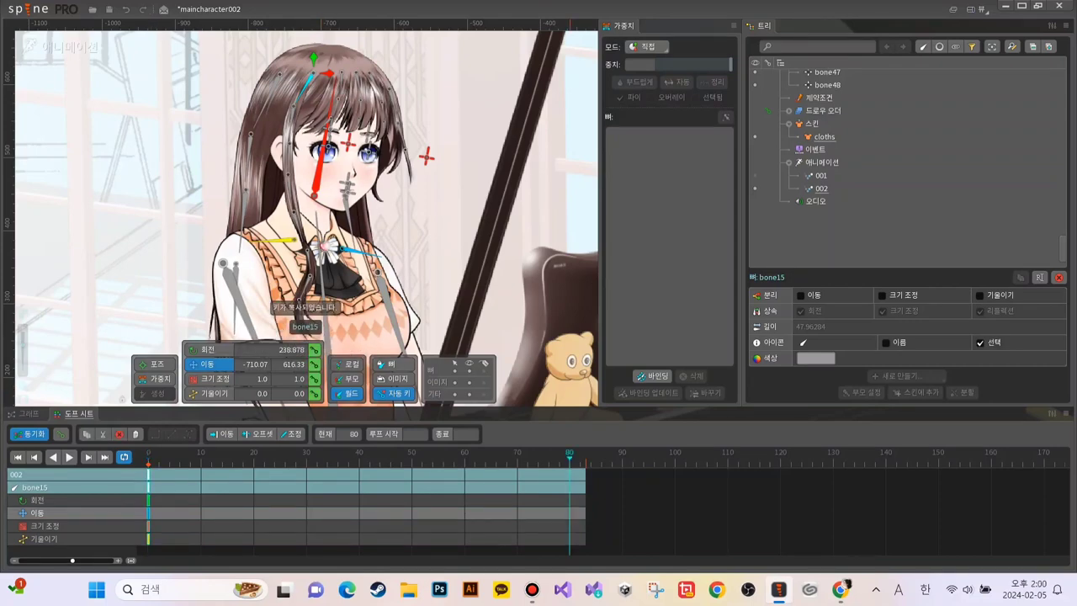
key(ctrl+v)
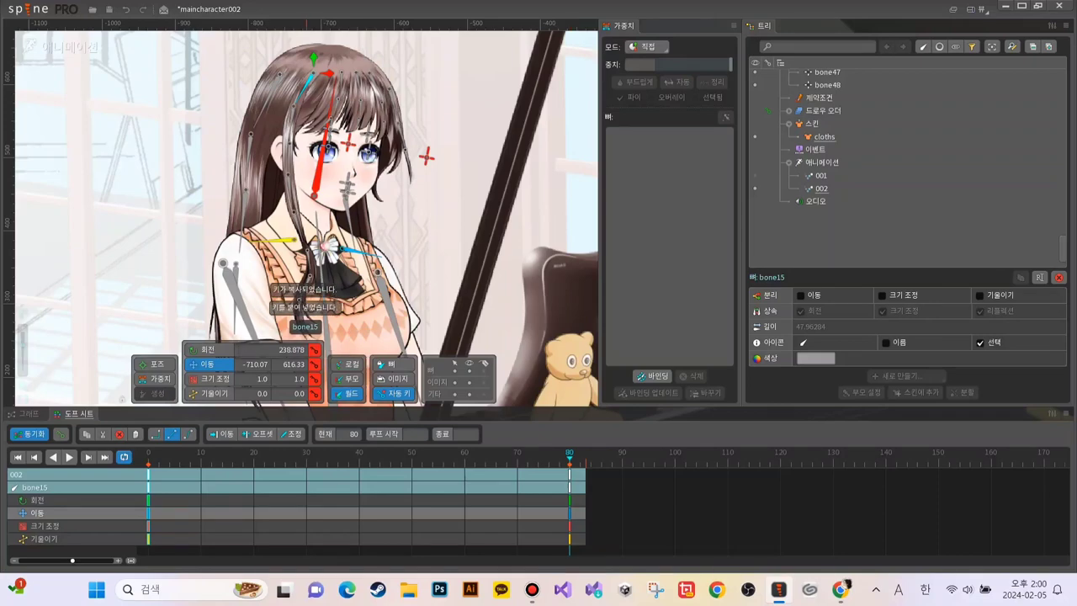
Step: Rotate hair bone bone15 to about 241.4° at frame 30, keying the rotation, and play the loop to check it
click(307, 454)
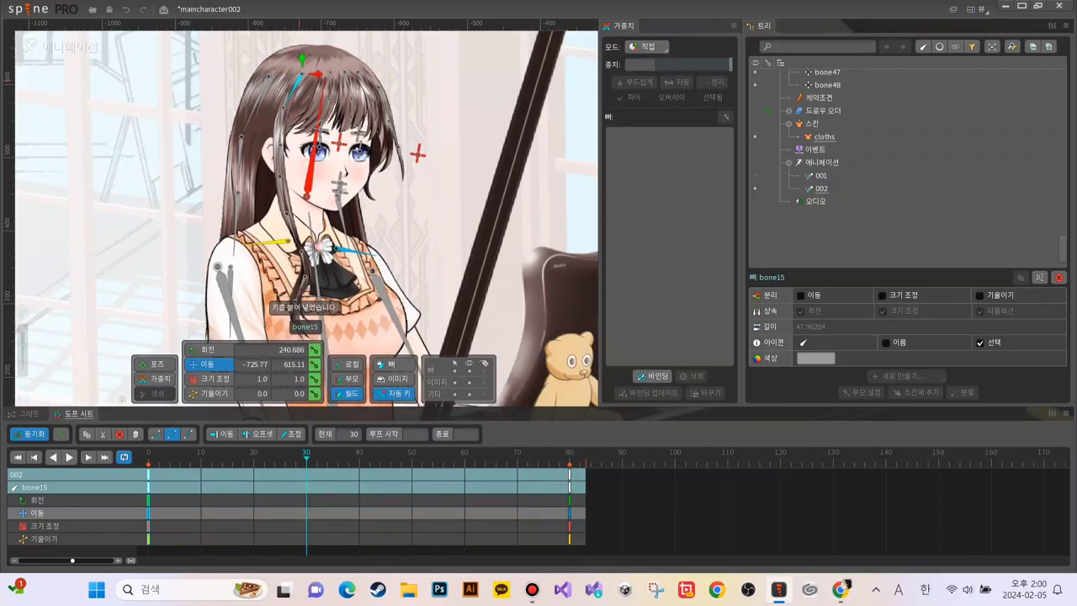
key(c)
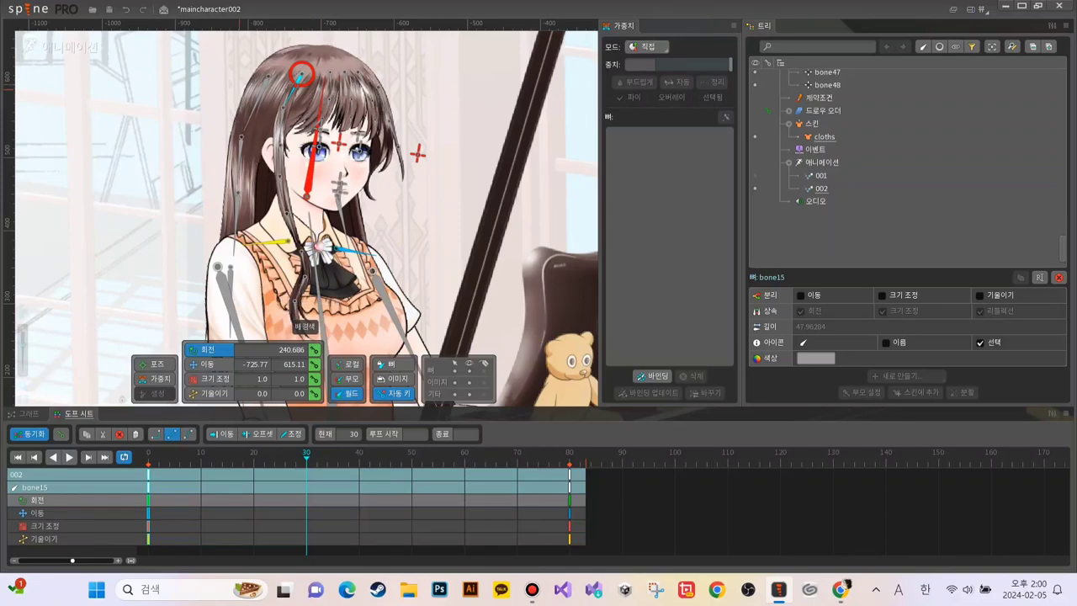
drag(294, 84, 299, 84)
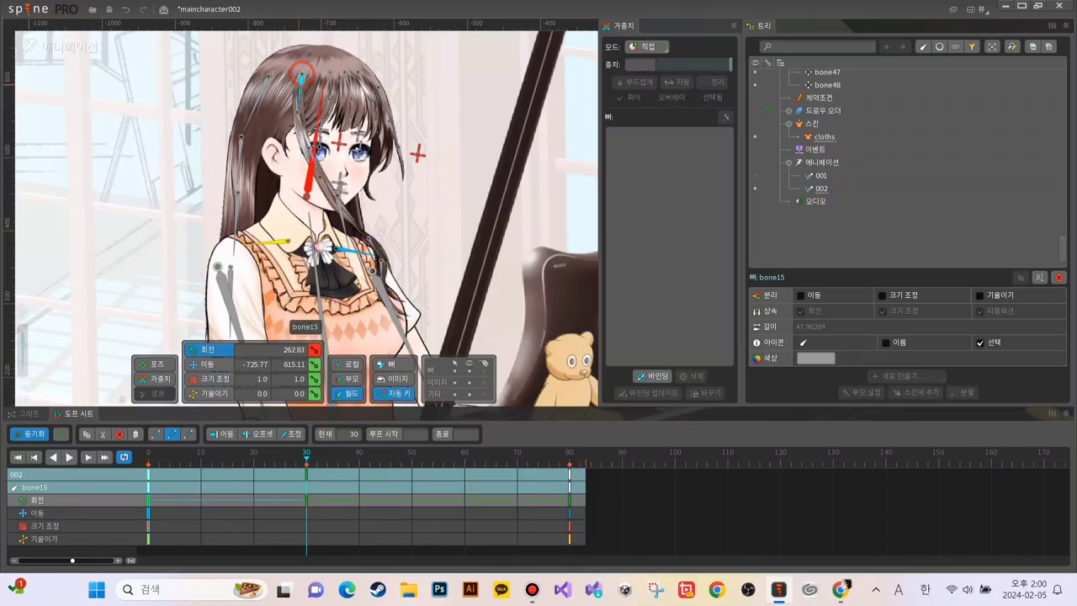
drag(304, 316, 303, 317)
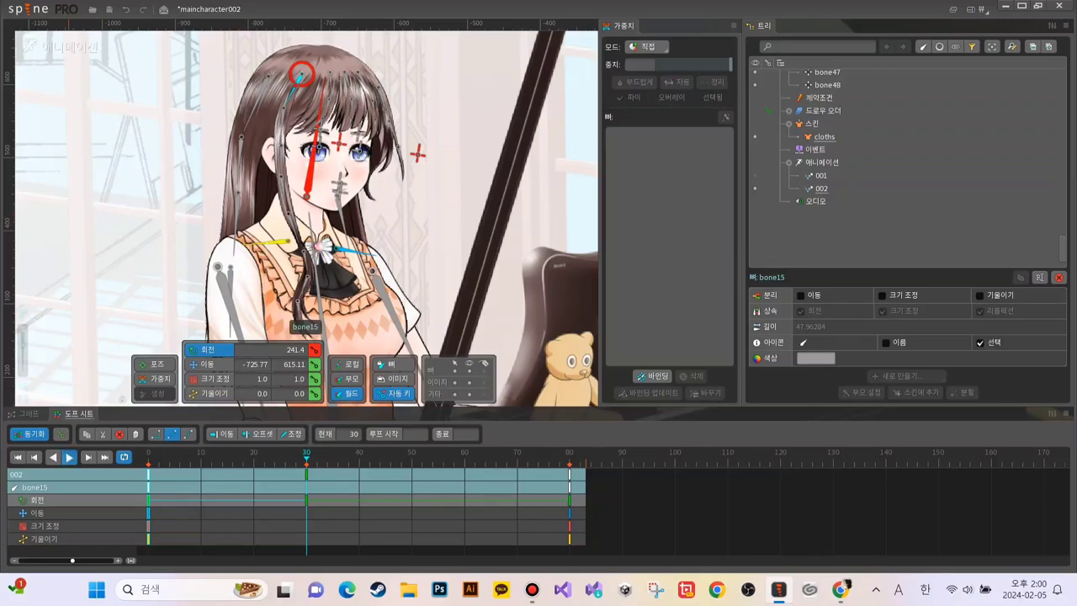
click(69, 457)
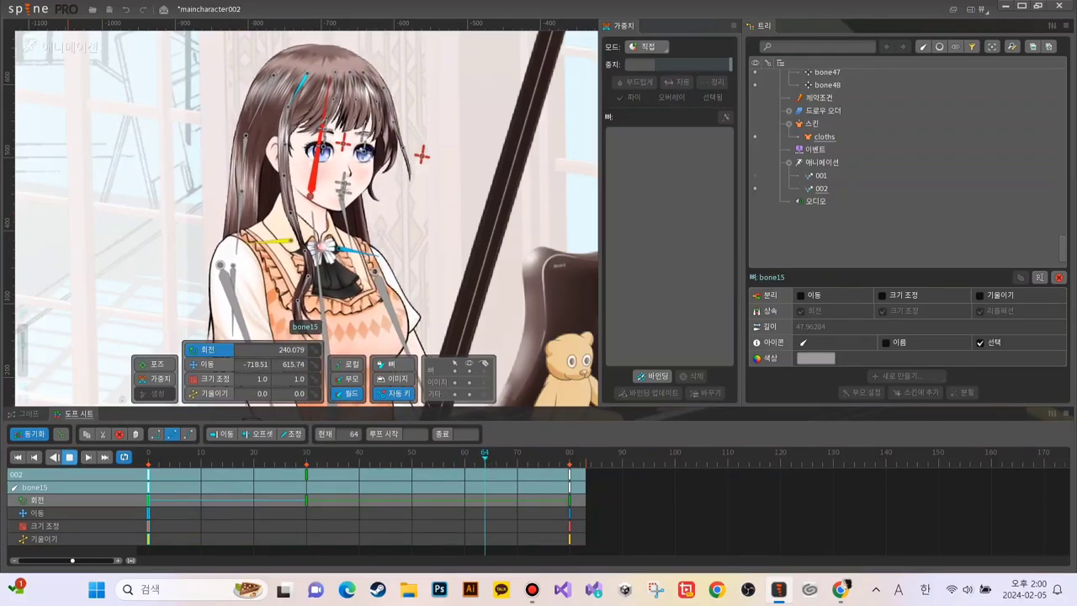
click(69, 456)
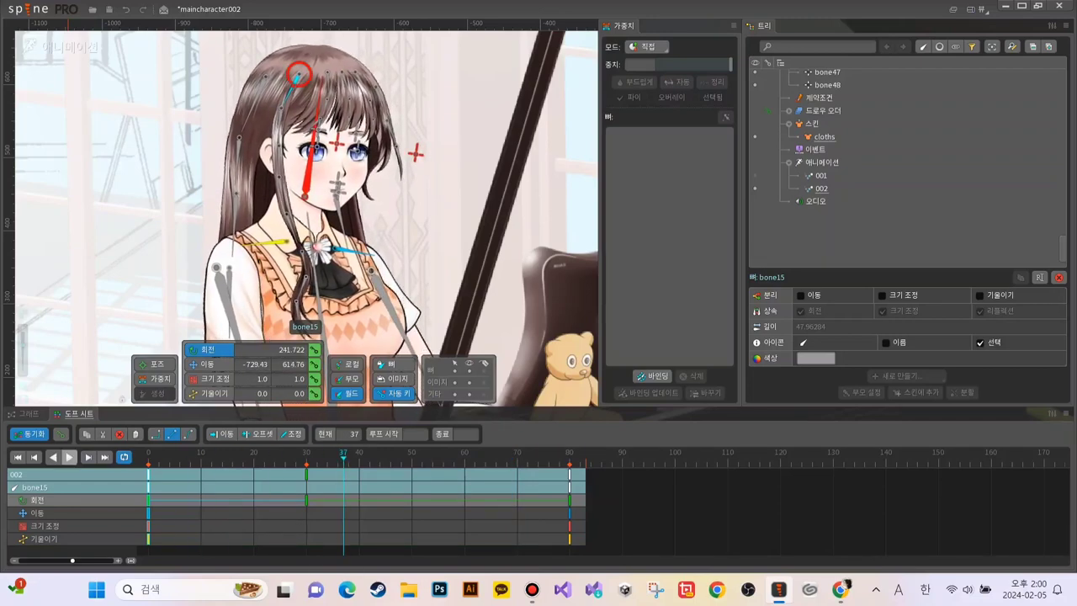
Step: Adjust bone15's rotation key at frame 30 to about 243.6° and play the loop again to review the hair motion
click(306, 475)
double_click(307, 475)
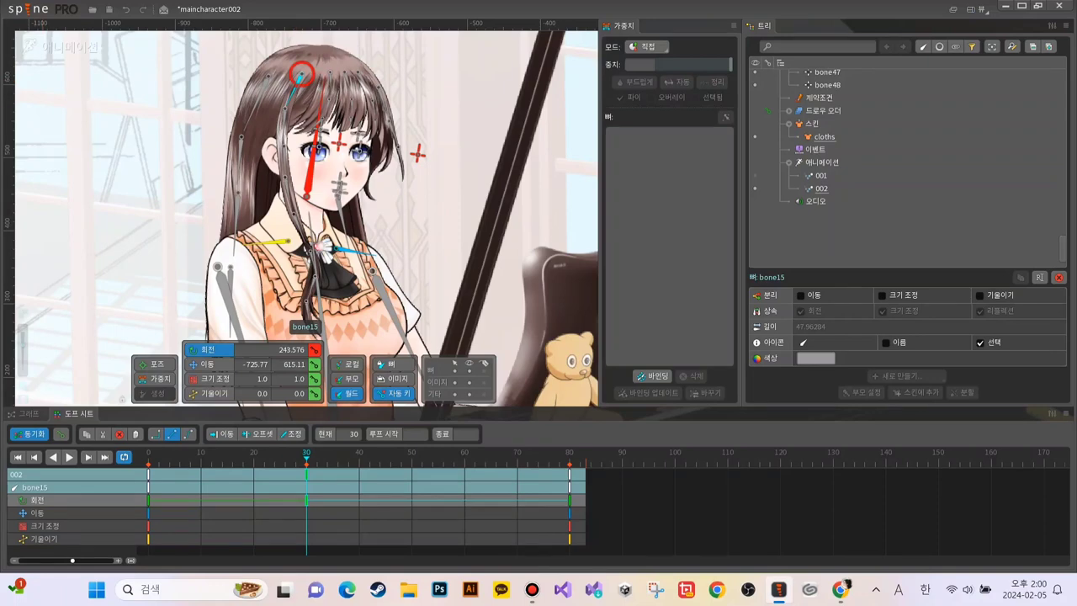
click(69, 456)
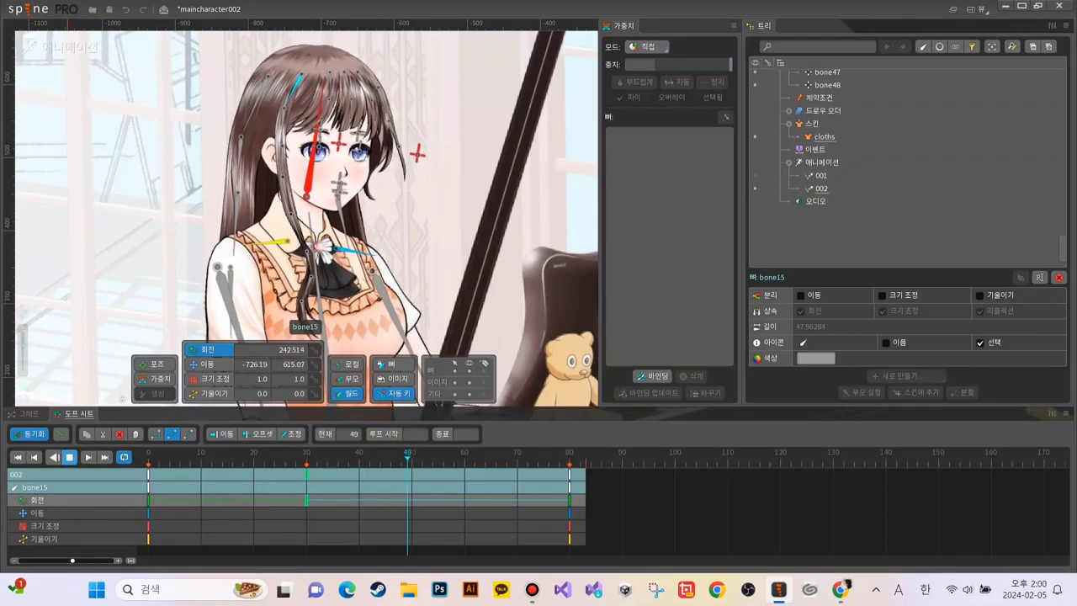
click(69, 457)
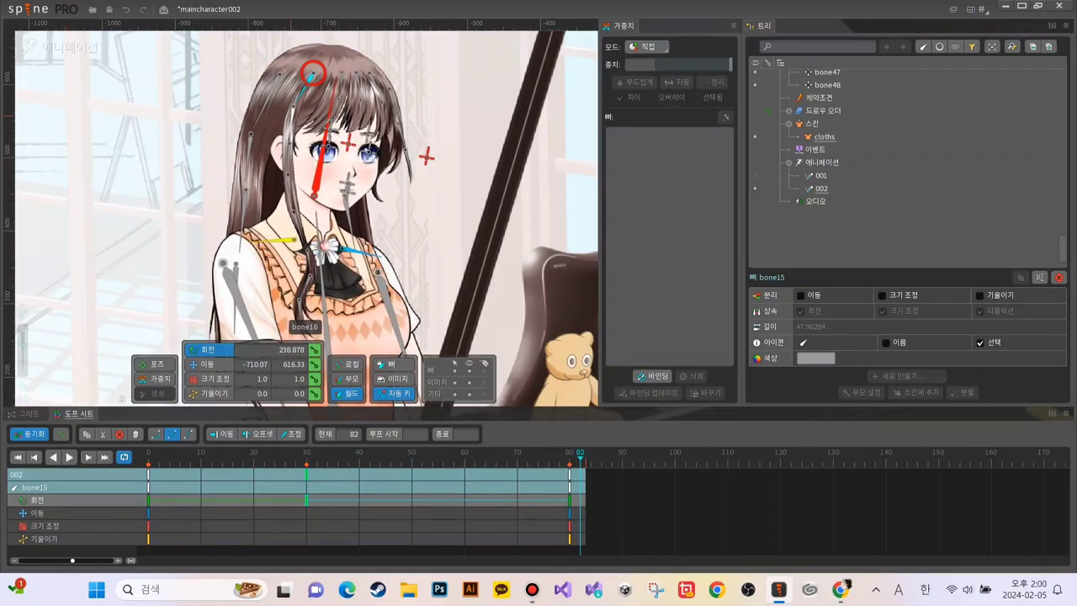
Step: Key the rotation, translation, scale and shear of hair bone bone16 at frame 0
click(299, 316)
key(Home)
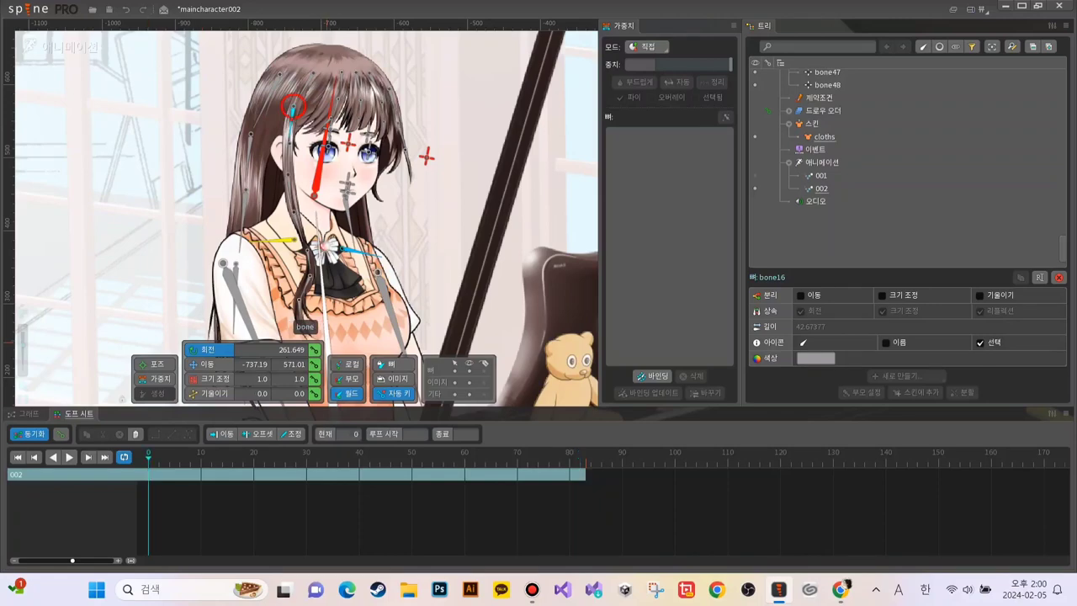
click(314, 349)
click(314, 364)
click(314, 378)
click(314, 393)
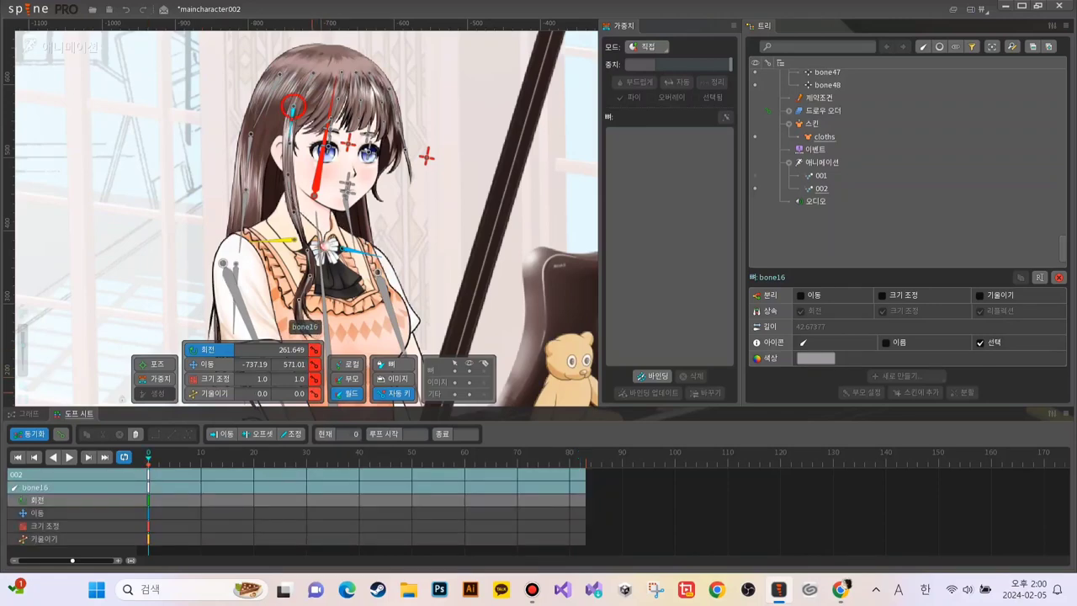
Step: Copy all of bone16's frame 0 keys to frame 80
click(149, 487)
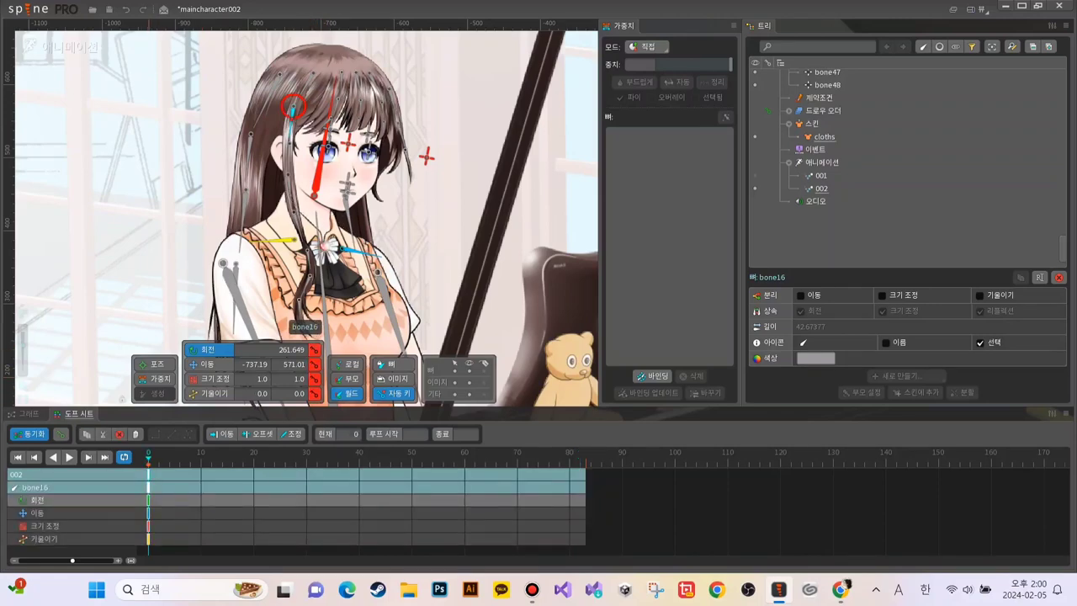
key(ctrl+c)
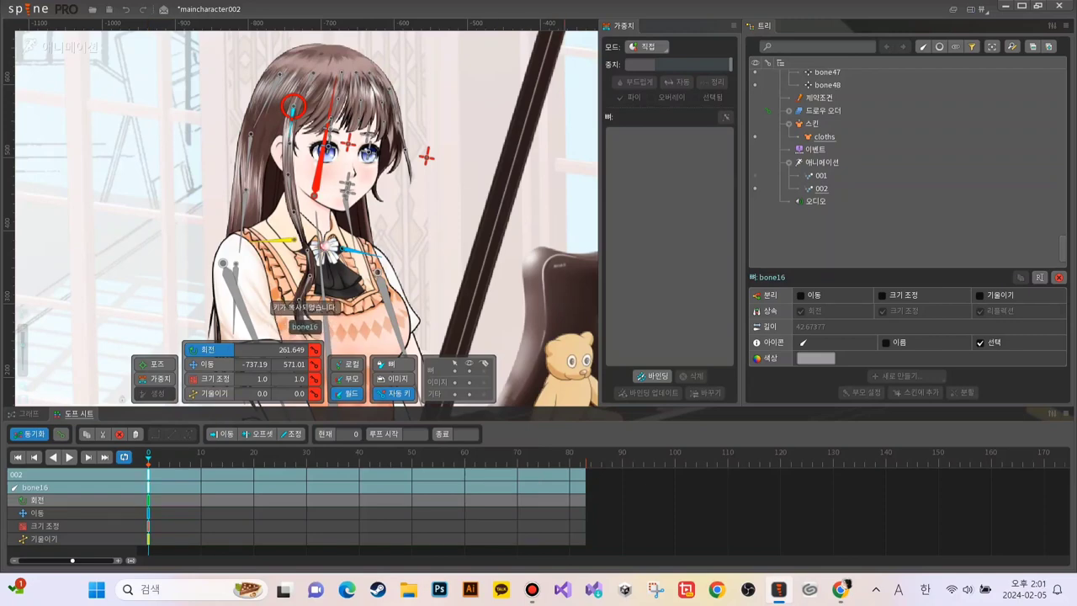
click(569, 455)
key(ctrl+v)
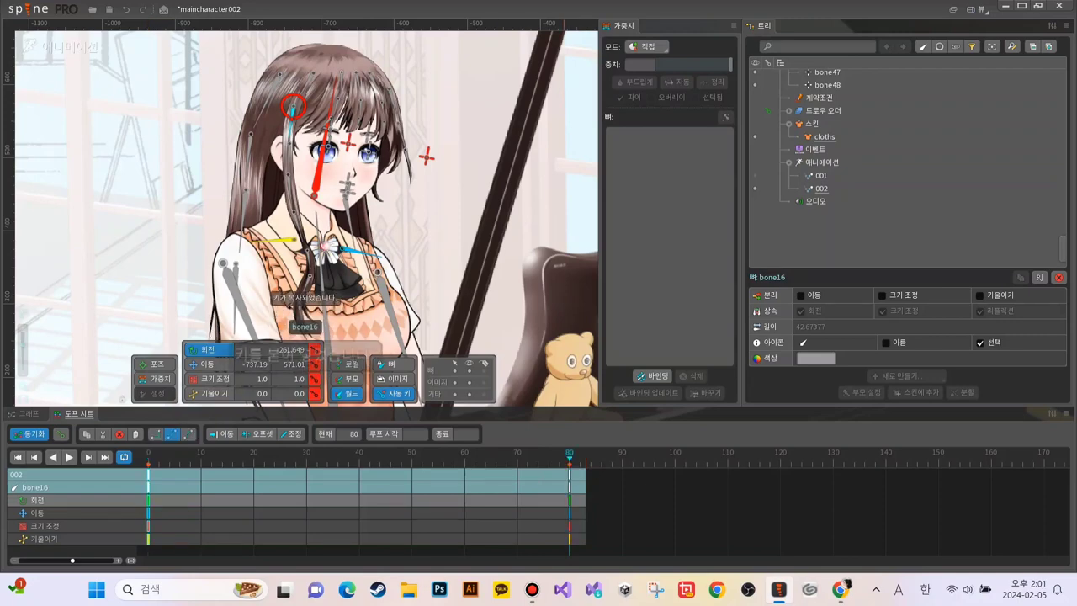
Step: Key bone16's rotation at about 266.3° on frame 30 and play the loop to check it
click(306, 455)
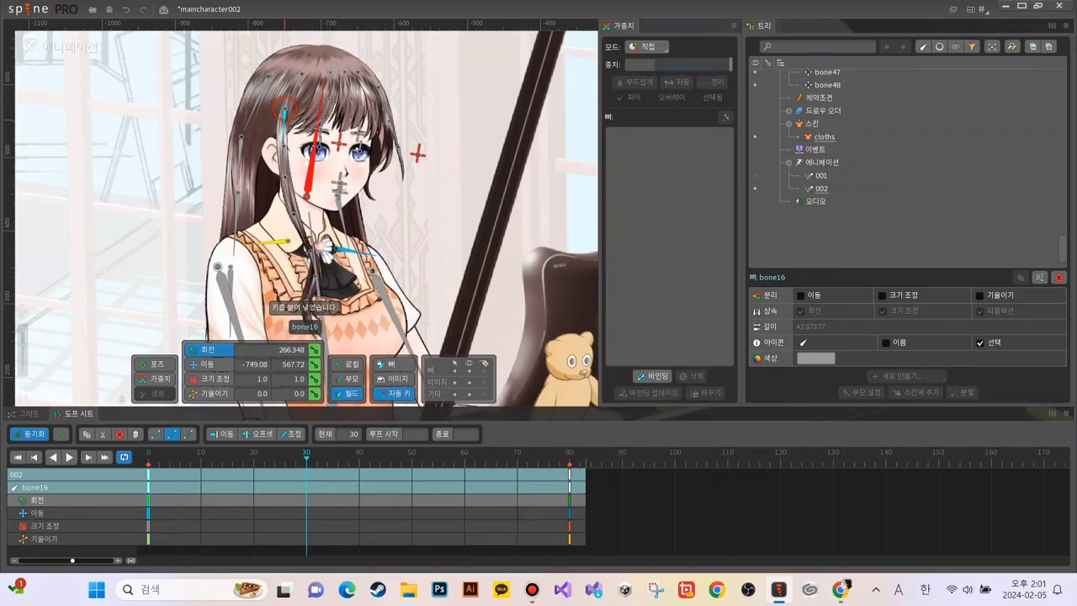
drag(284, 119, 284, 120)
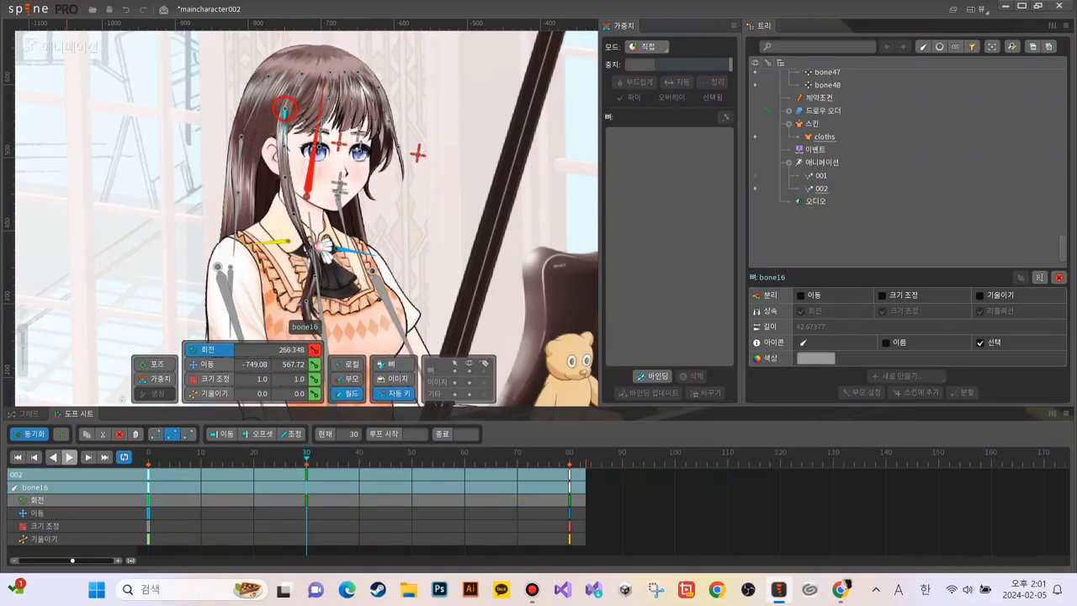
click(69, 457)
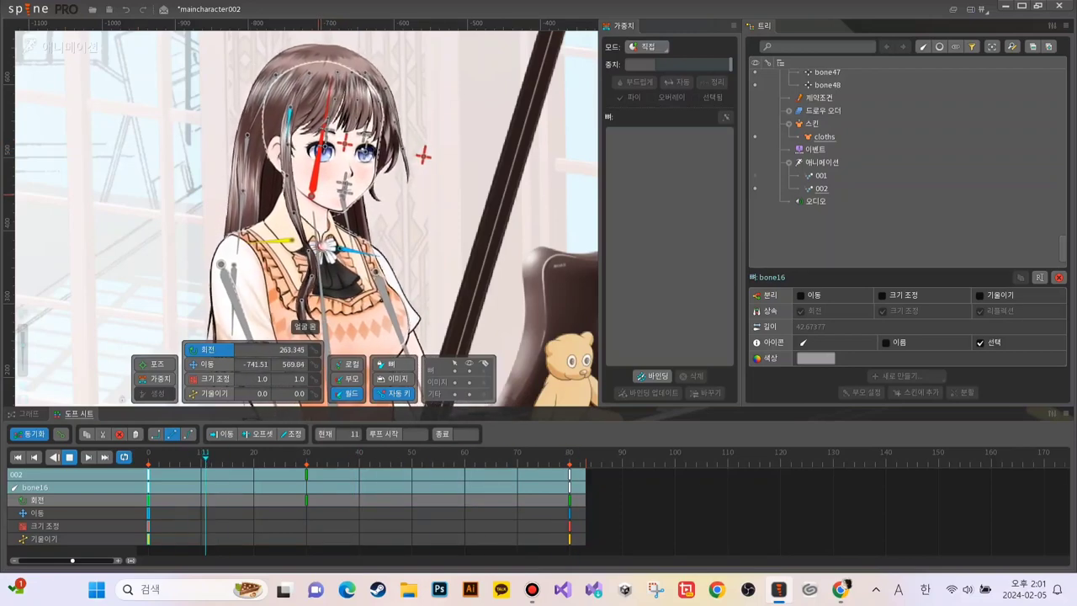
key(space)
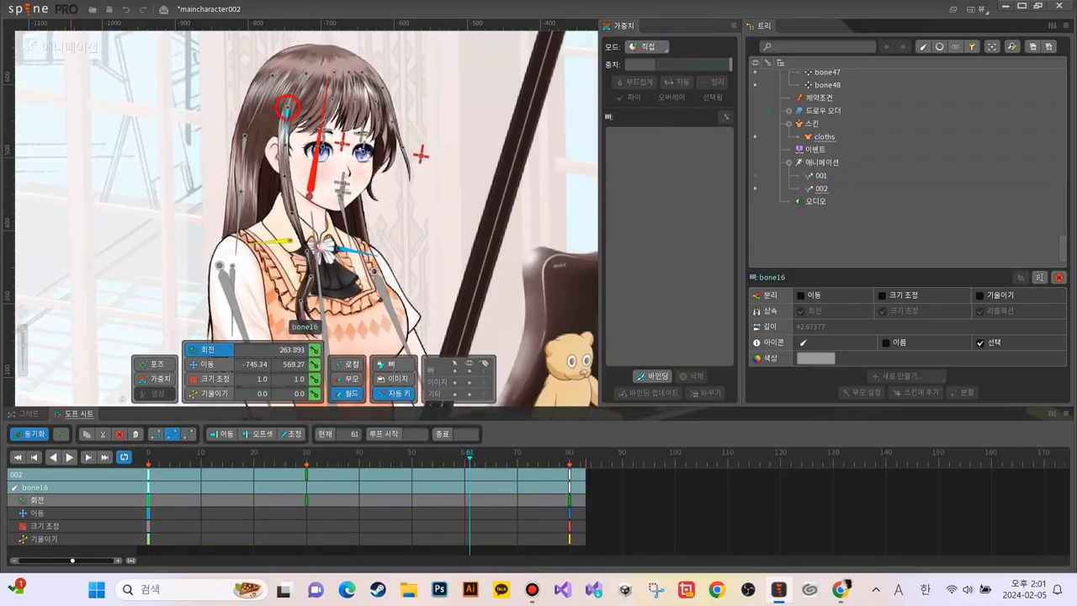
Step: Key the rotation, translation, scale and shear of hair bone bone18 at frame 0
click(284, 177)
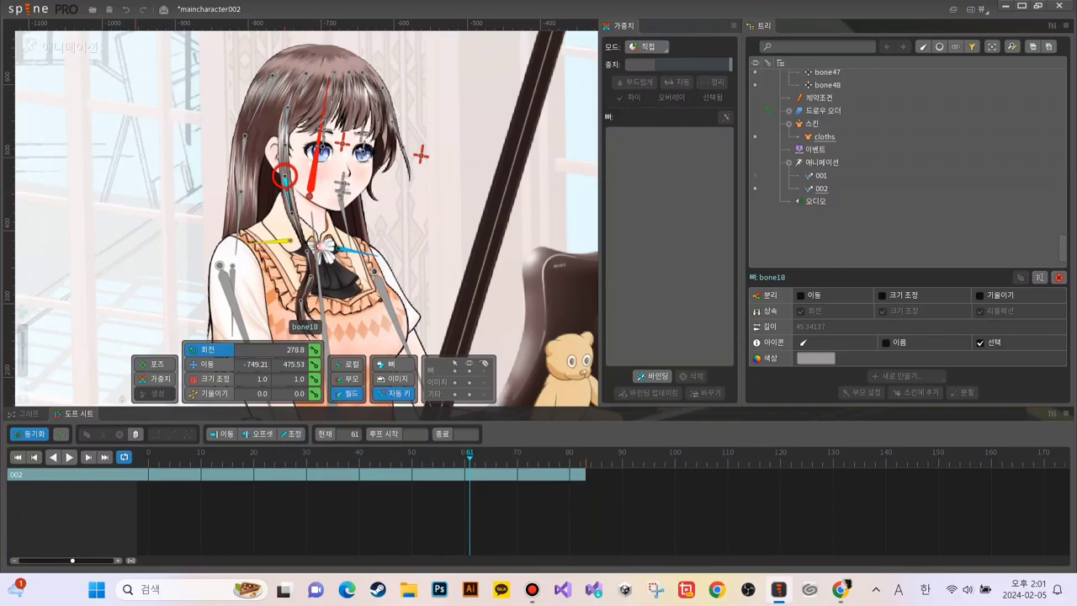
click(149, 453)
key(k)
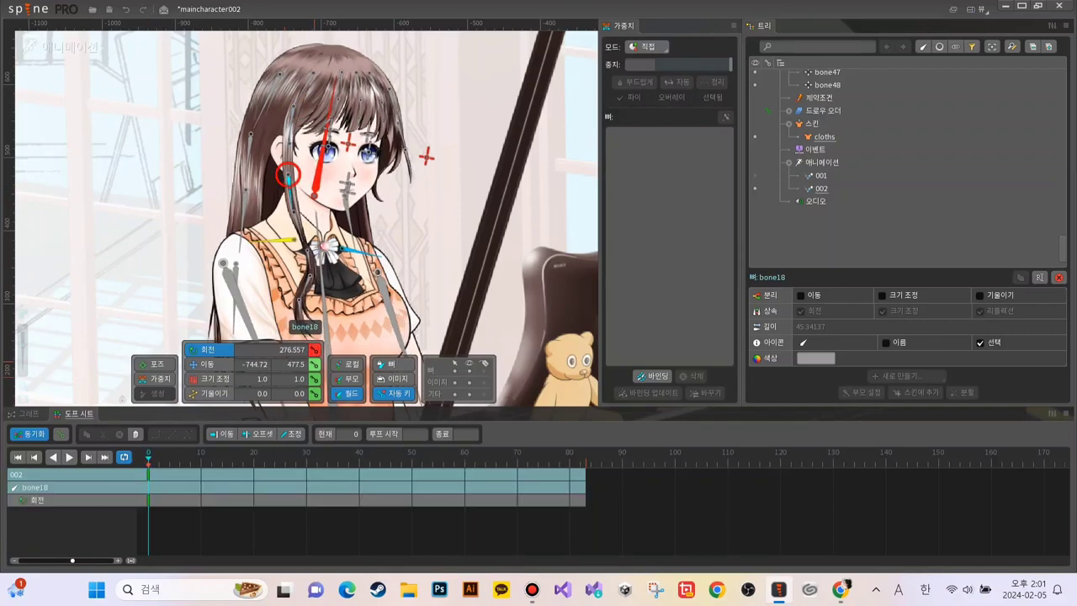
Step: Copy all of bone18's frame 0 keys to frame 80
click(149, 474)
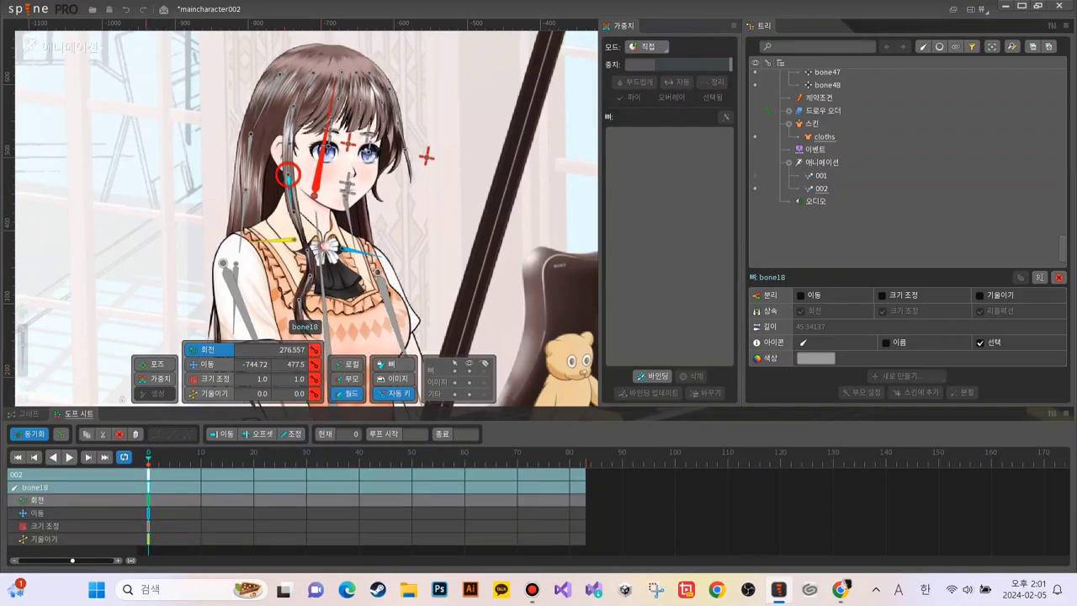
key(ctrl+c)
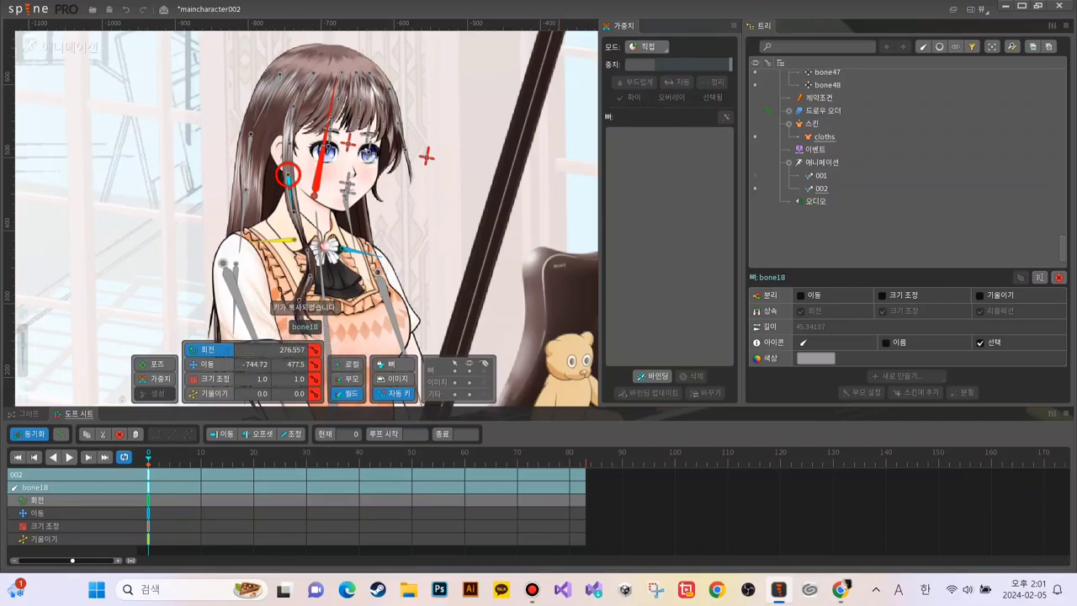
click(569, 455)
key(ctrl+v)
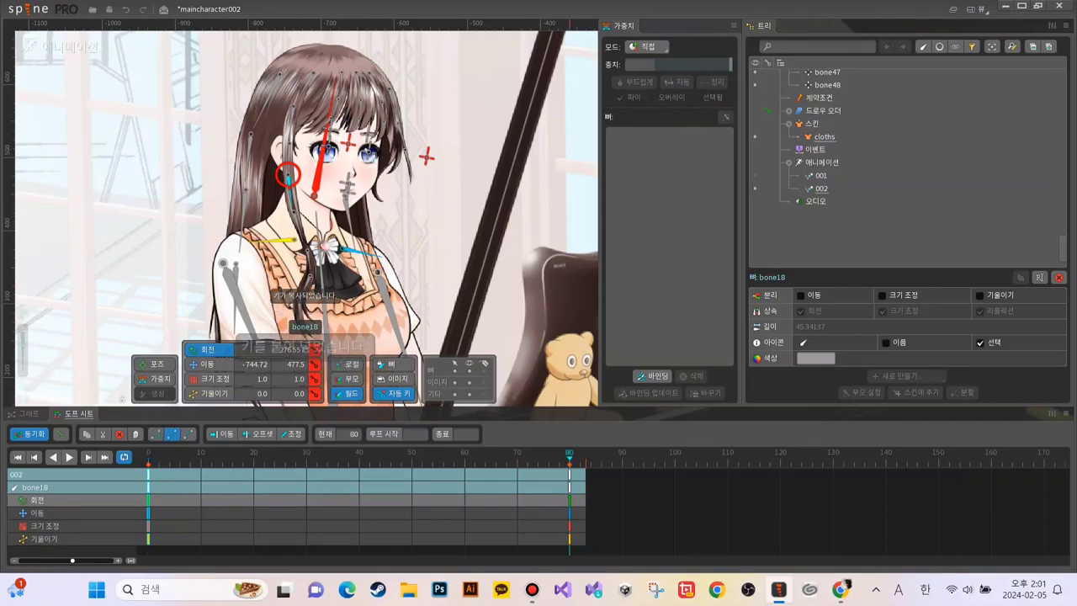
Step: Rotate bone18 to about 279.2° at frame 30, keying the rotation, and play the loop to check it
click(306, 456)
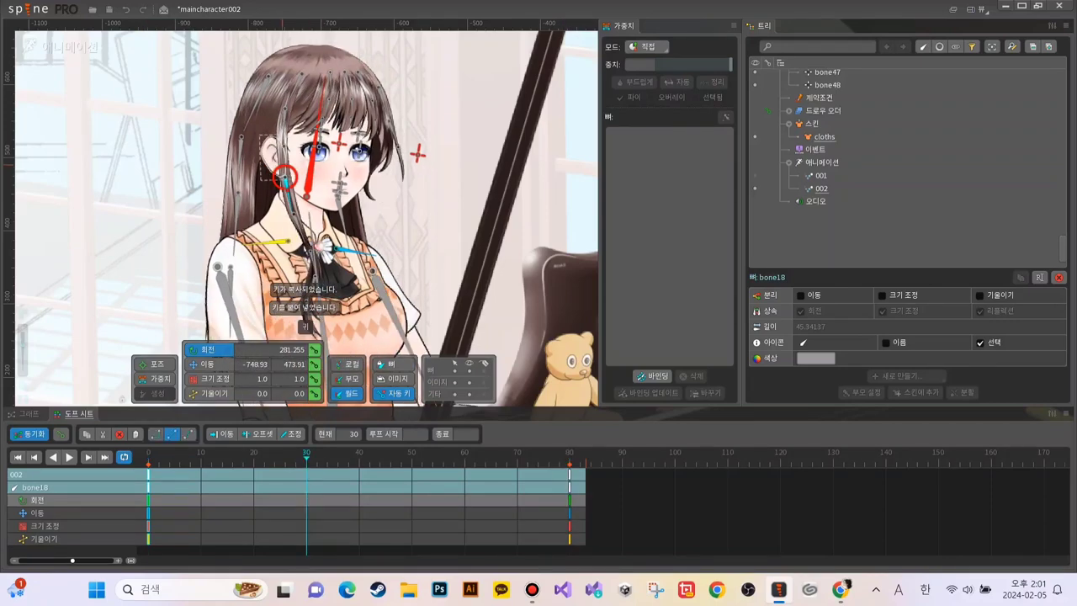
drag(288, 185, 288, 186)
drag(308, 339, 309, 339)
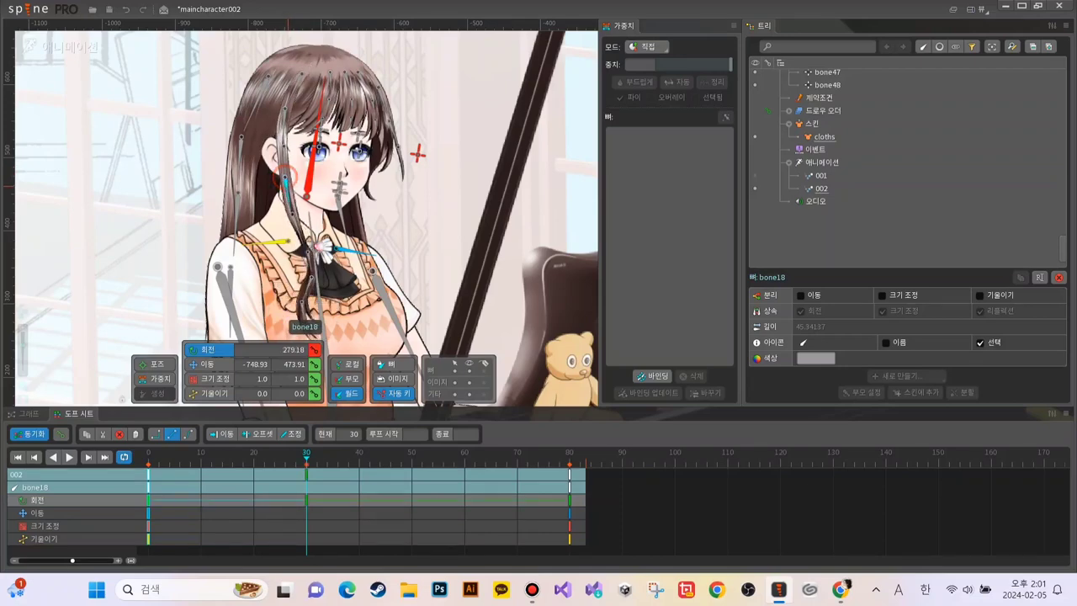
click(69, 456)
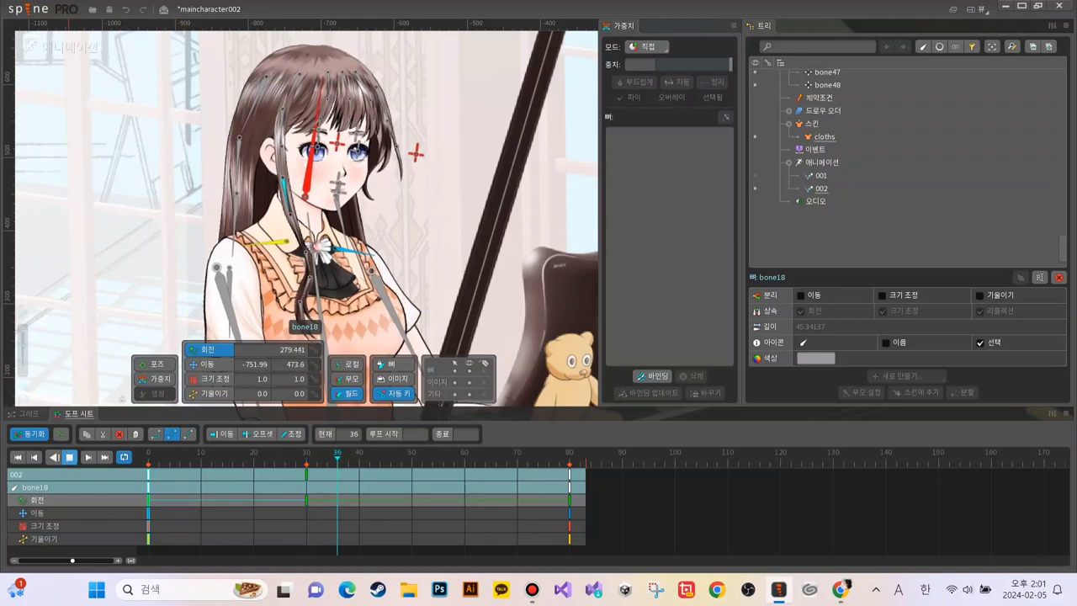
click(69, 457)
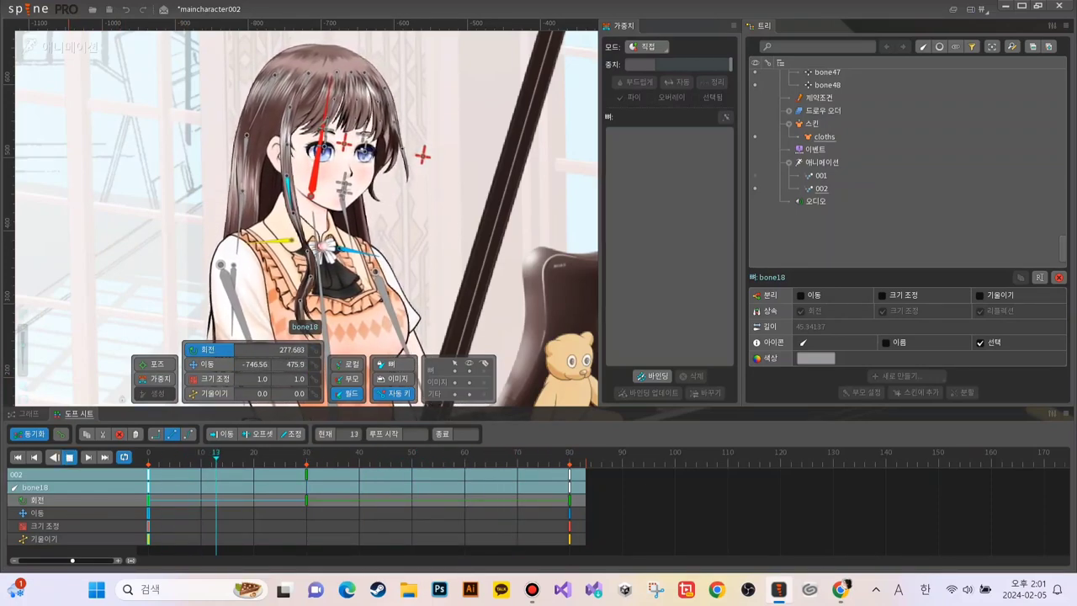
Step: Offset bone18's keys so the first lands on frame 2, and play the loop to check the delayed hair motion
click(257, 434)
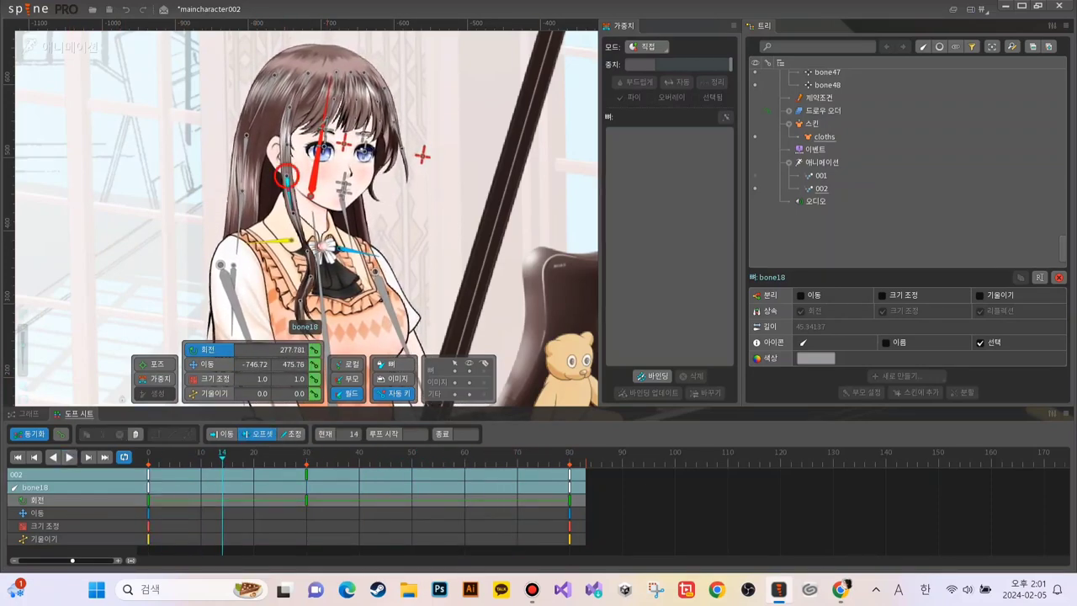
drag(712, 494, 159, 475)
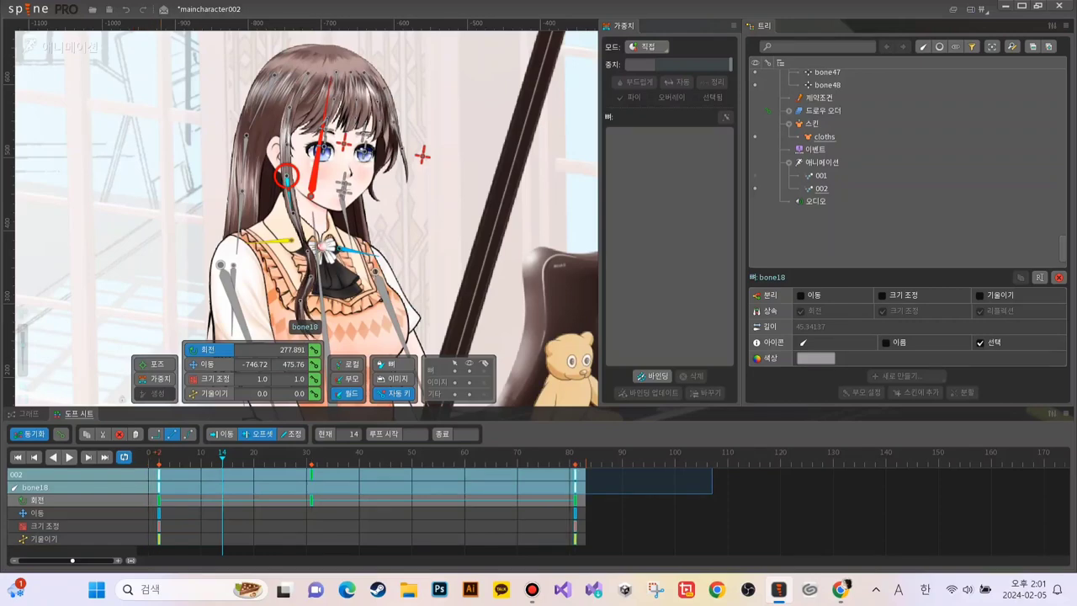
click(69, 457)
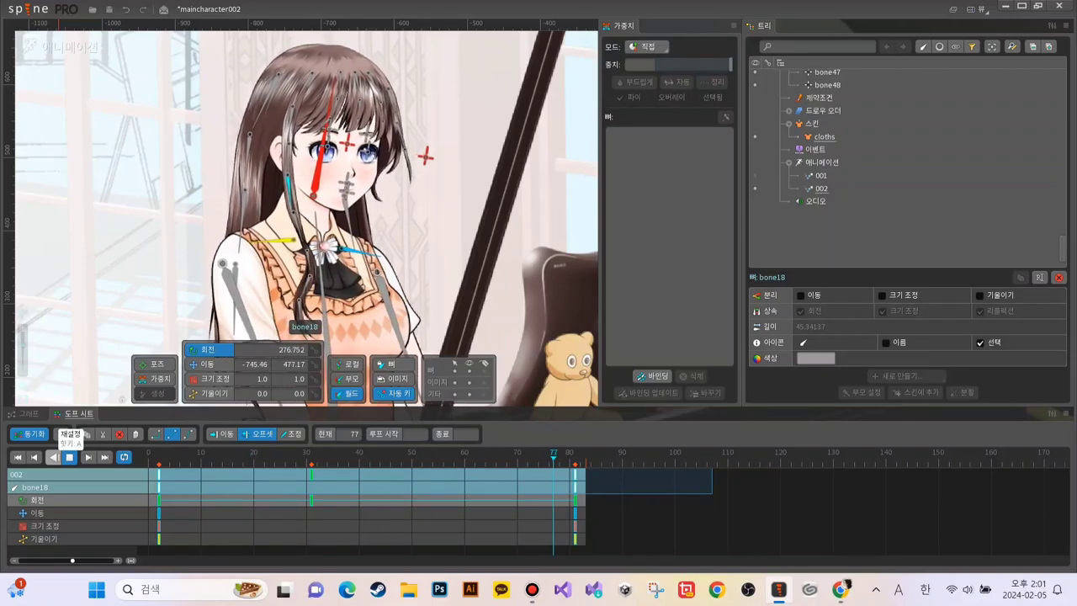
click(69, 457)
Step: Select bone16 and offset all of its keys so the first one lands on frame 2
click(287, 158)
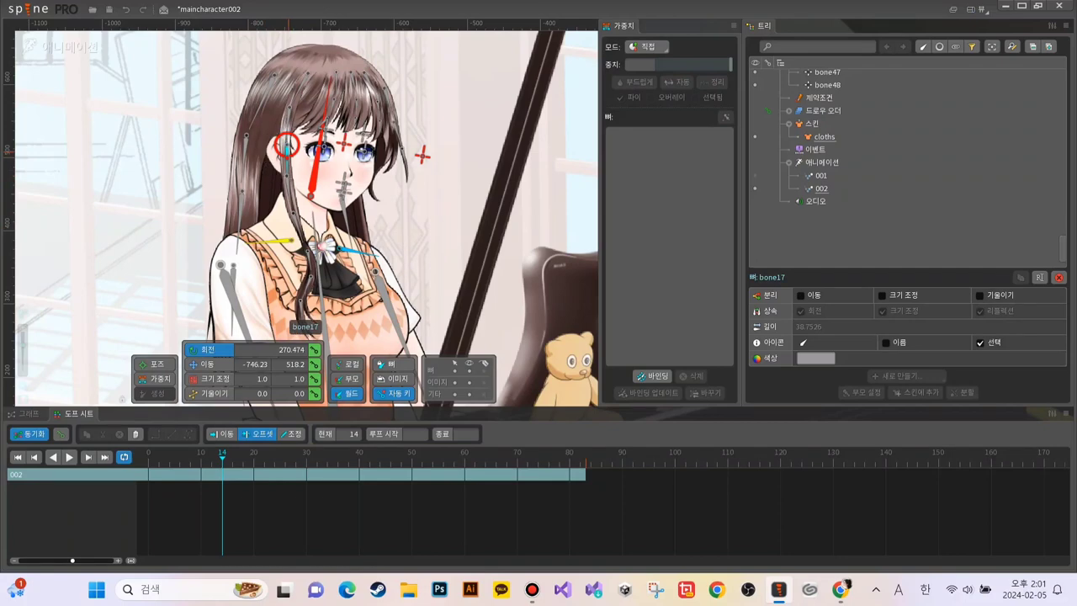
key(Escape)
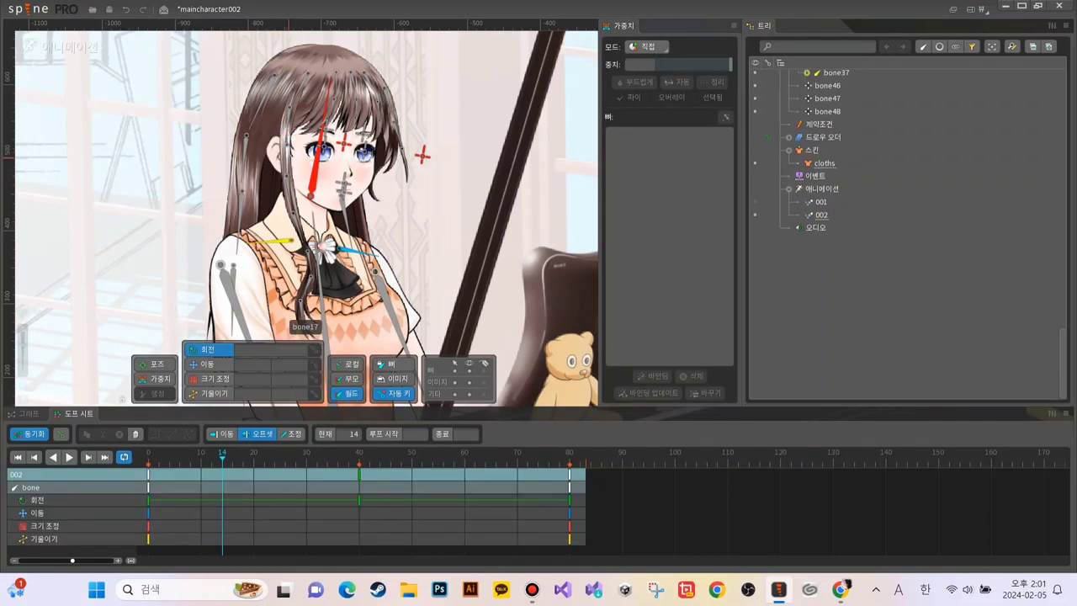
click(296, 314)
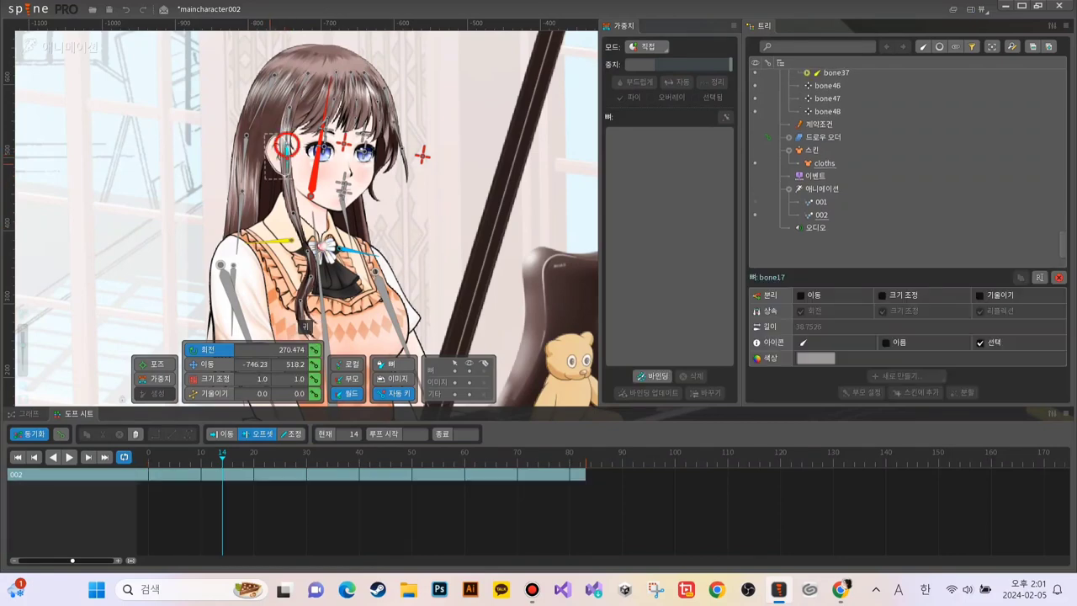
click(297, 316)
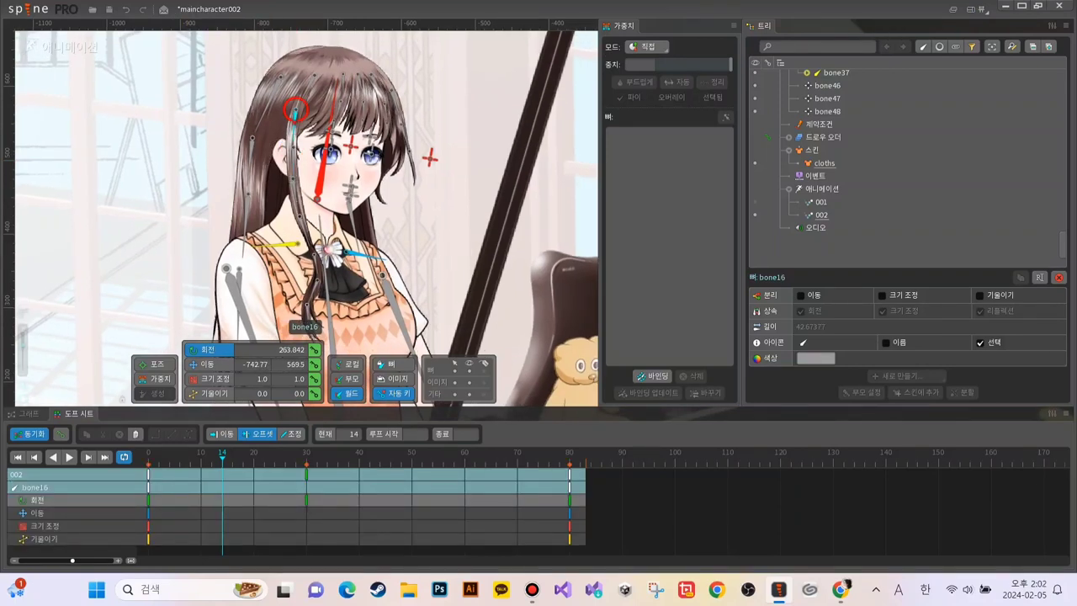
drag(659, 480, 159, 474)
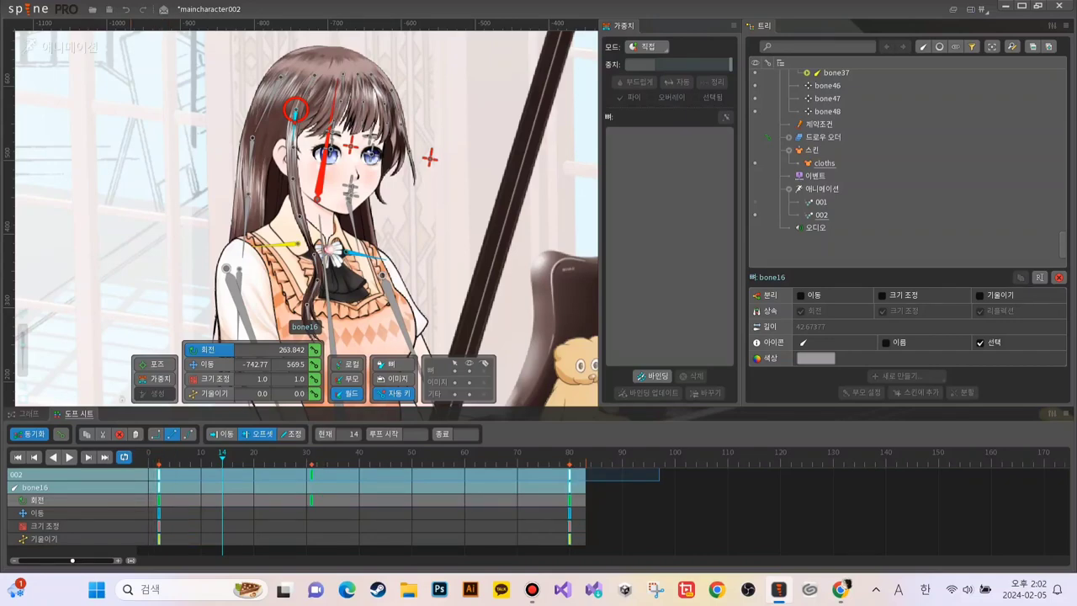
Step: Play the loop to check bone16's delayed hair motion from a closer view of the character
click(69, 457)
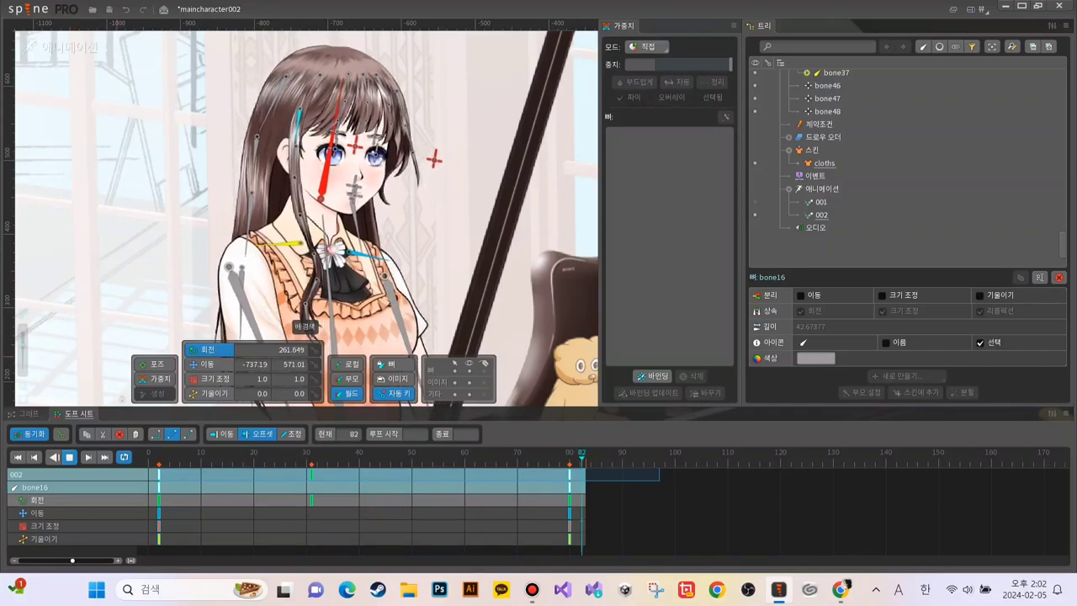
scroll(427, 175, down, 2)
scroll(291, 319, up, 1)
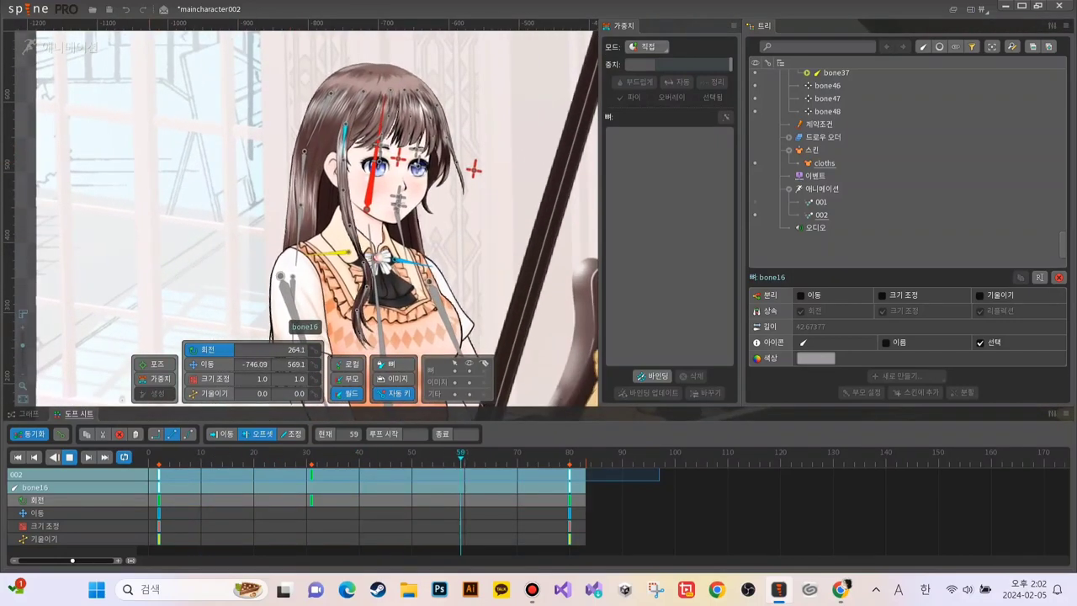
click(69, 457)
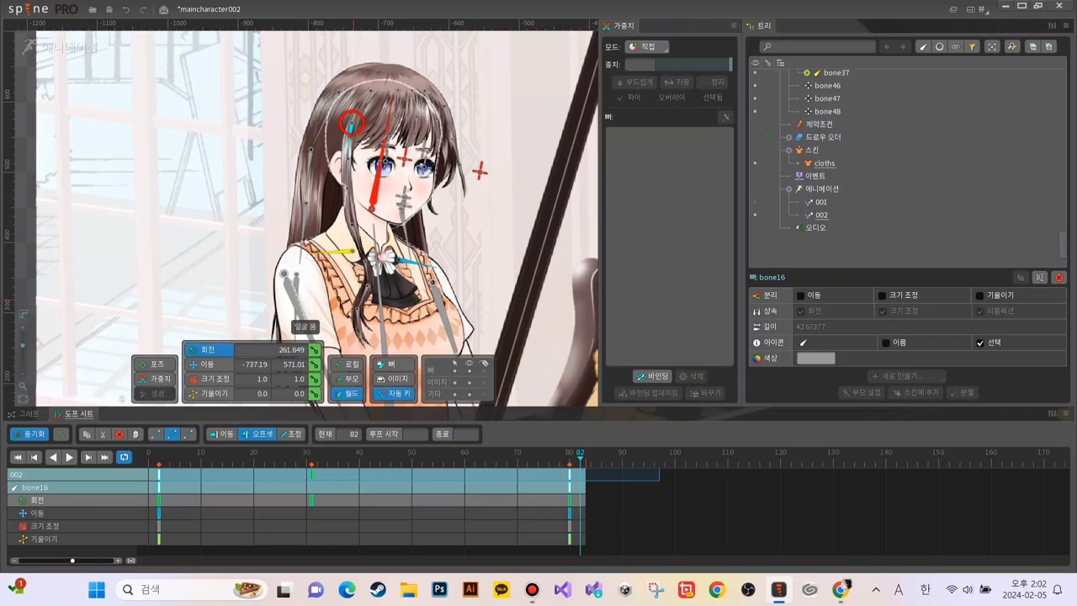
Step: Select bone22, key all its transforms at frame 0, and copy those keys to frame 80
click(358, 314)
click(149, 457)
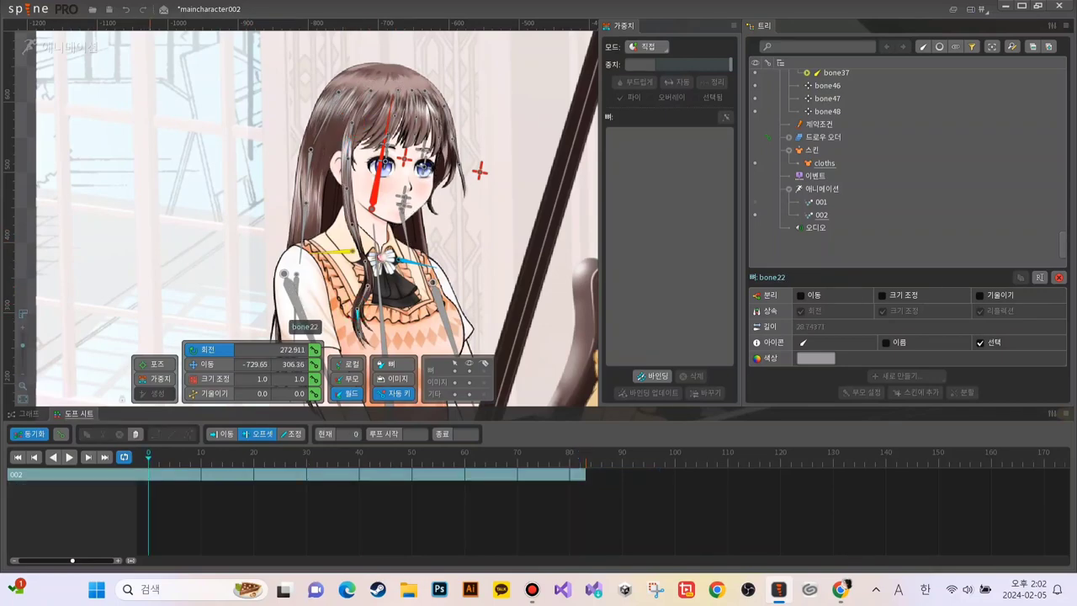
key(k)
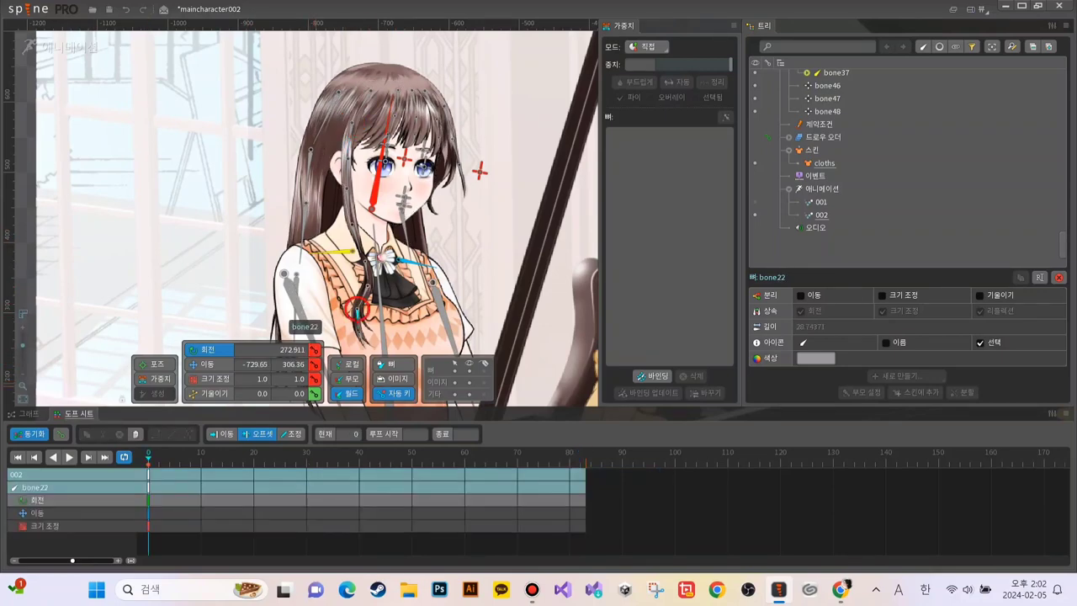
click(149, 475)
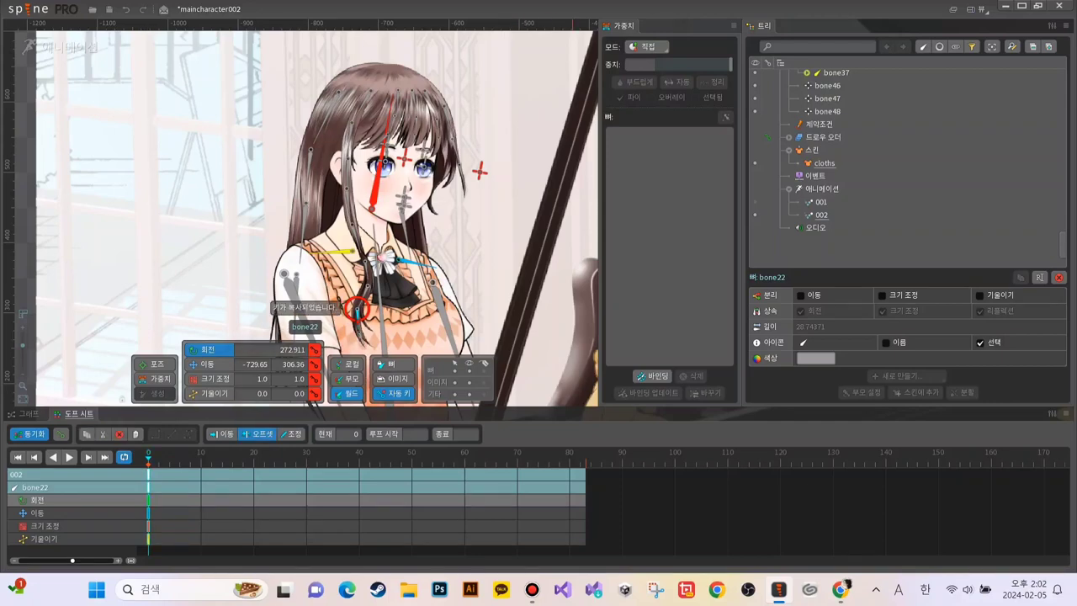
key(End)
key(ctrl+v)
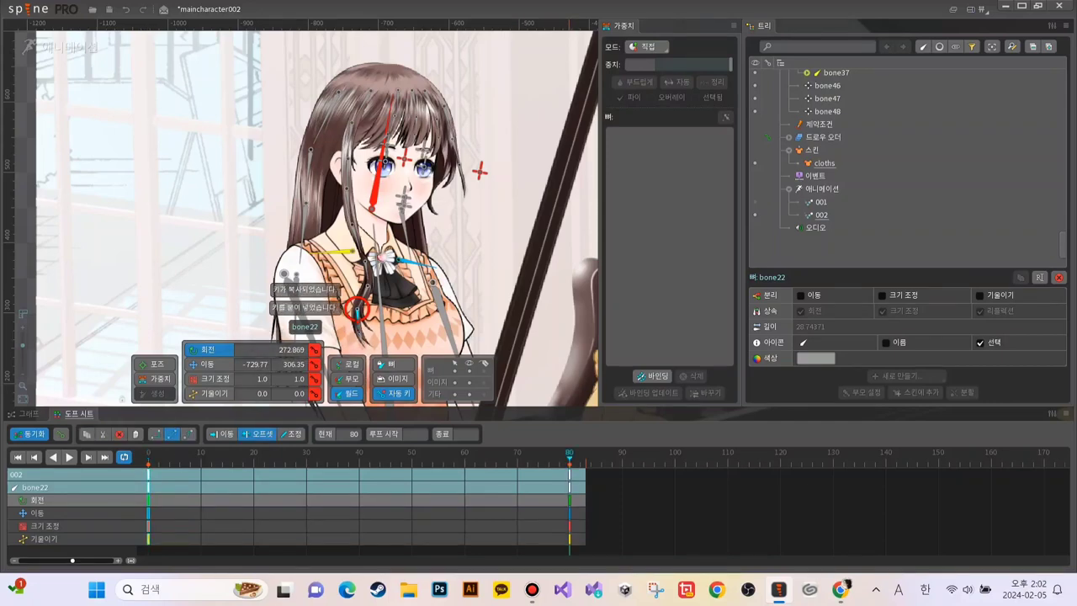
Step: Rotate bone22 to about 245.6° at frame 30, keying the rotation, and play the loop to check it
click(307, 453)
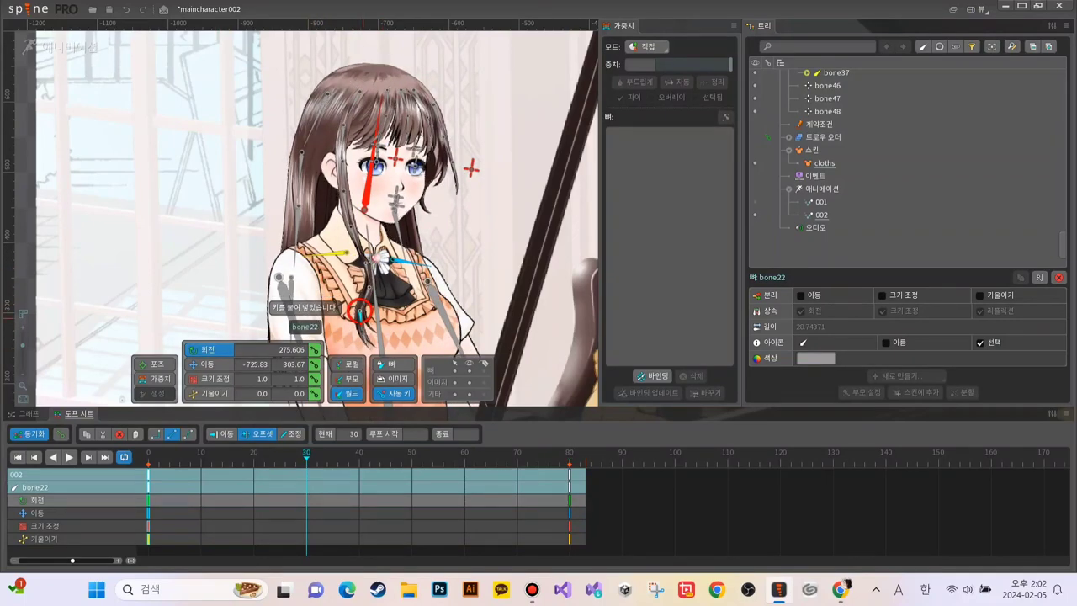
drag(360, 312, 359, 311)
key(space)
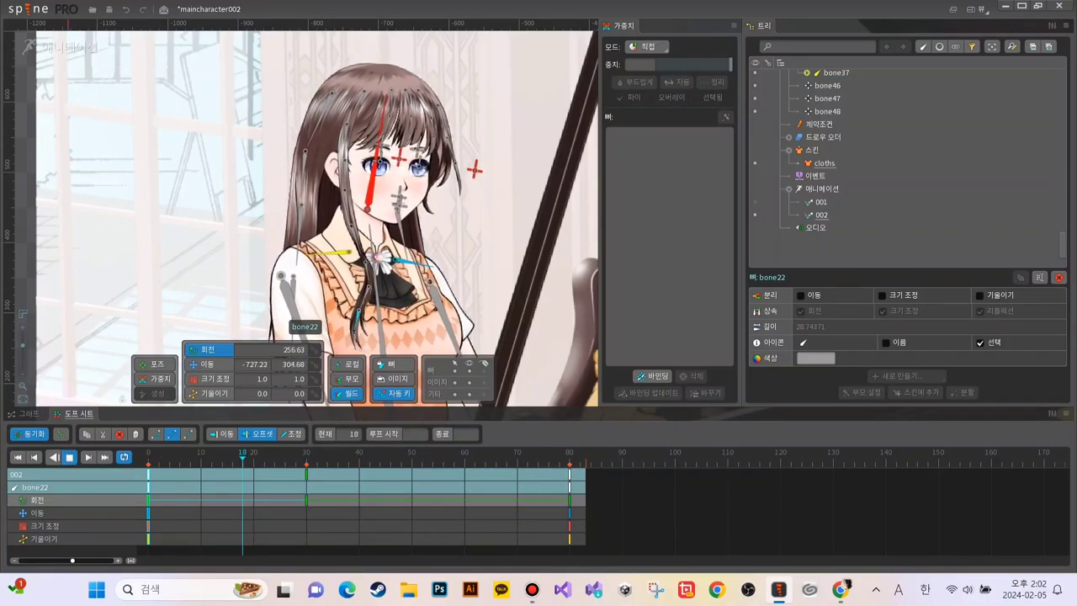
key(space)
Step: Adjust bone22's frame 30 rotation to about 260.2° and play the loop to check the hair tip's motion
click(306, 456)
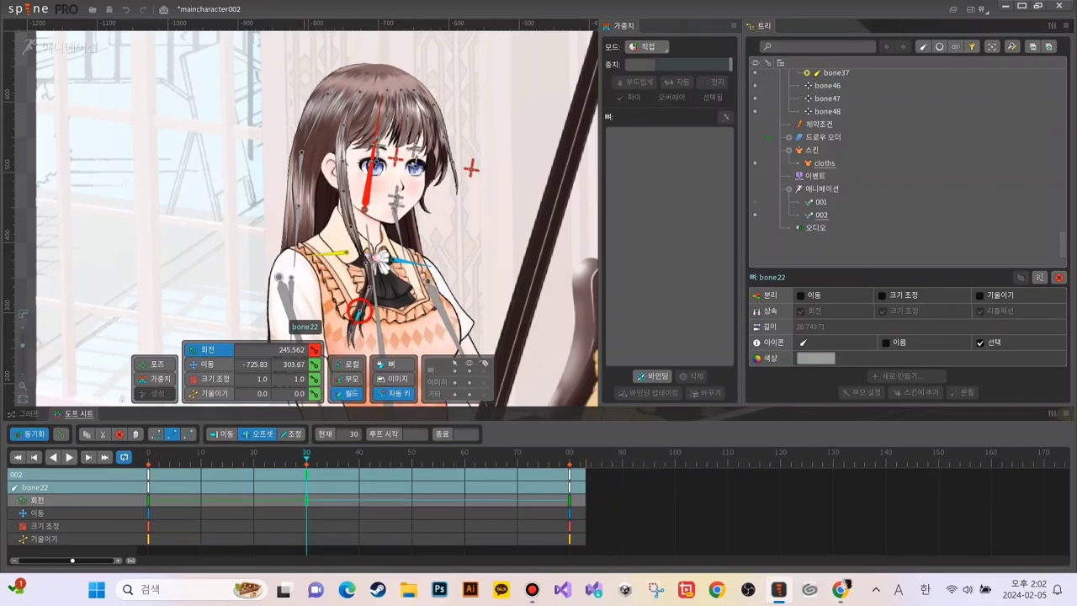
drag(343, 347, 352, 350)
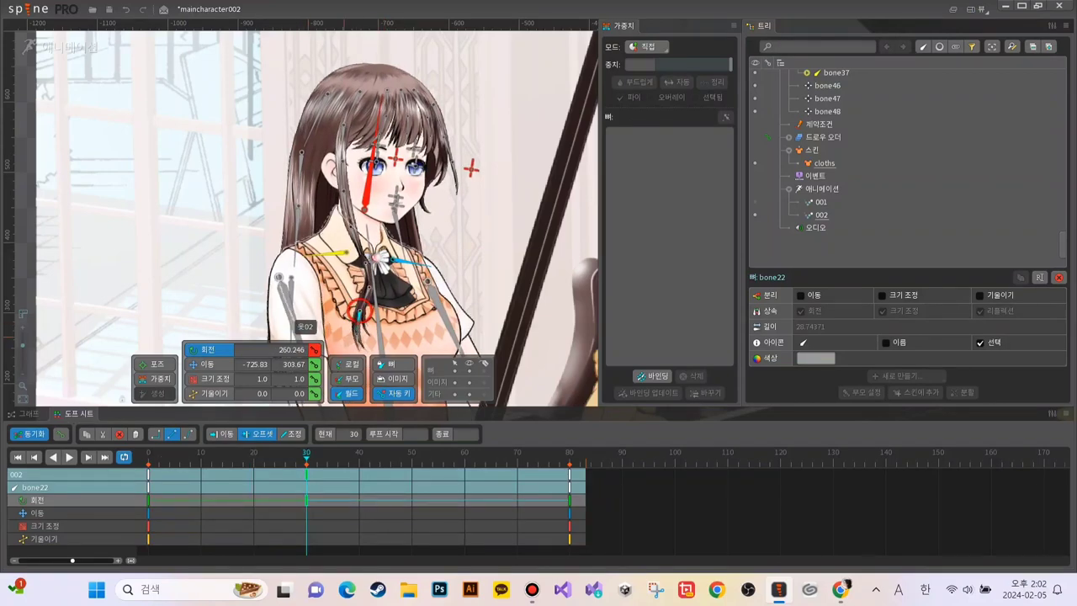
key(space)
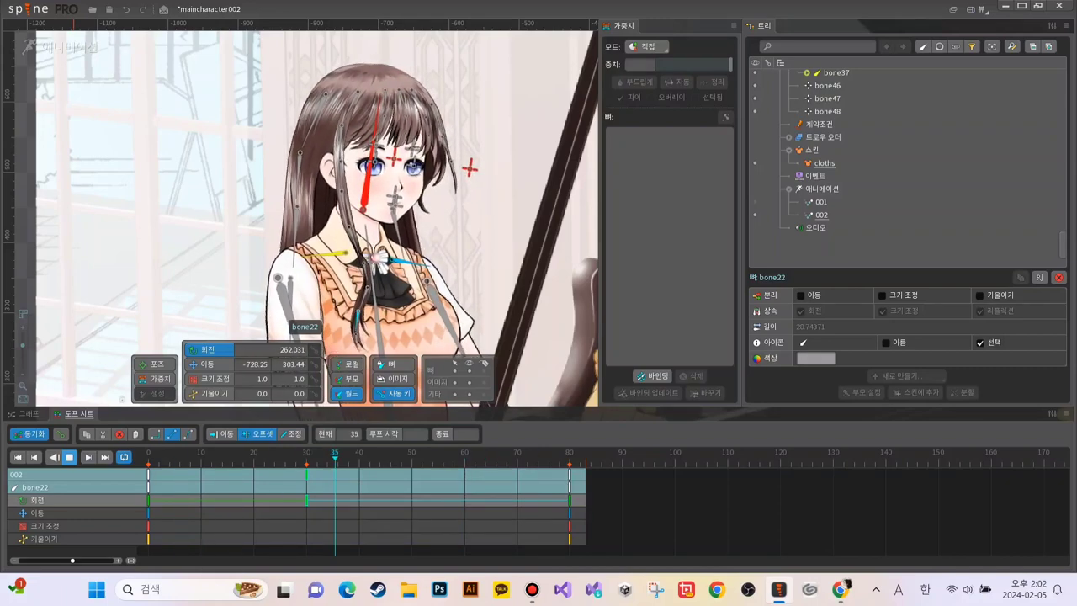
key(space)
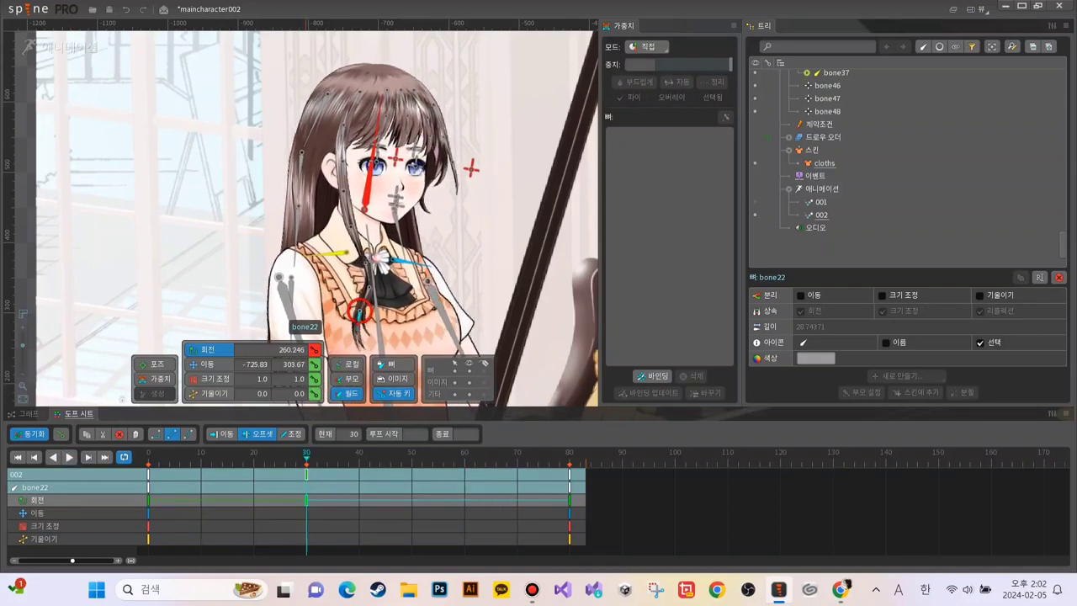
Step: Delete bone22's rotation key at frame 30 and play the loop without it
key(Delete)
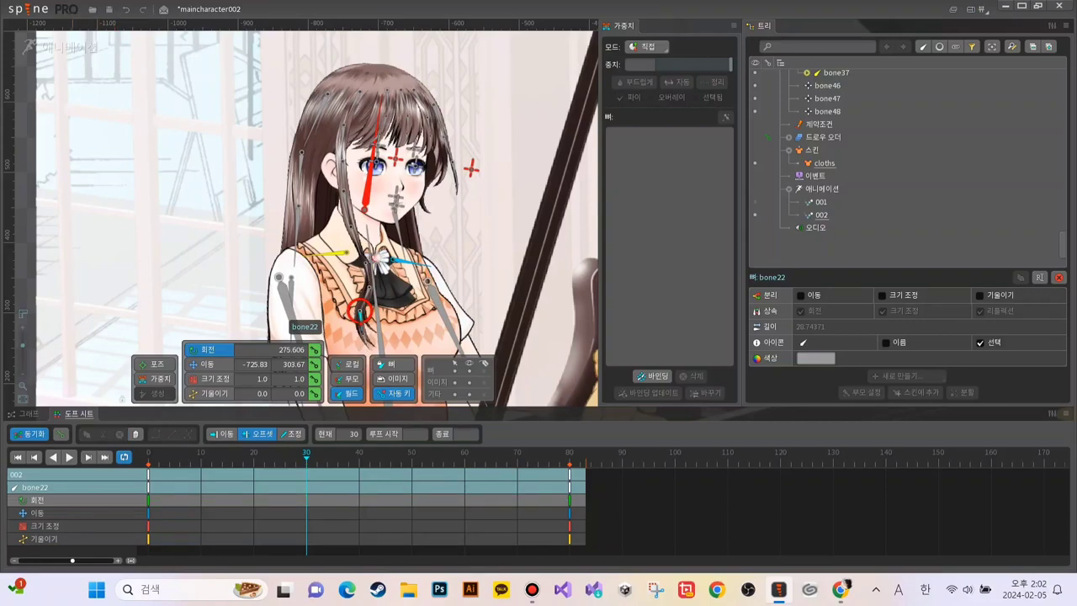
key(space)
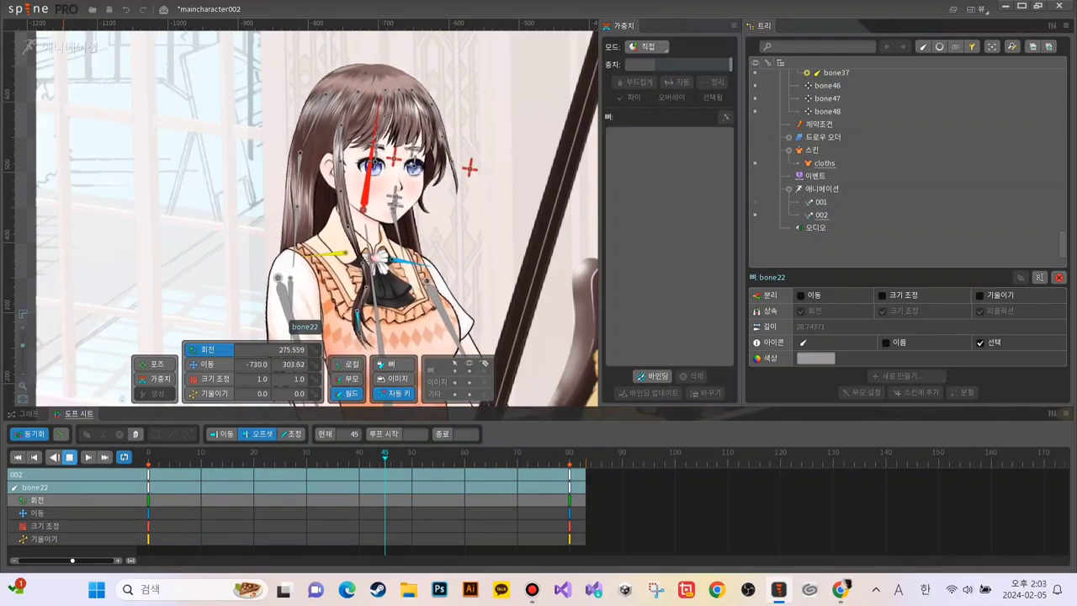
key(space)
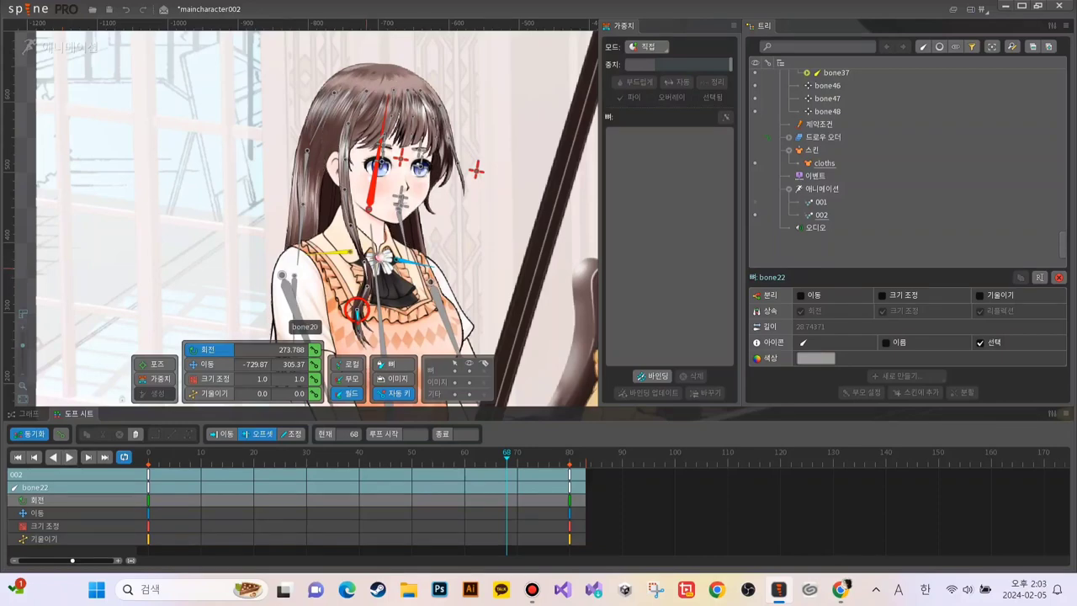
Step: Select bone20 and key its rotation, translation, scale and shear at frame 0
click(363, 262)
key(Home)
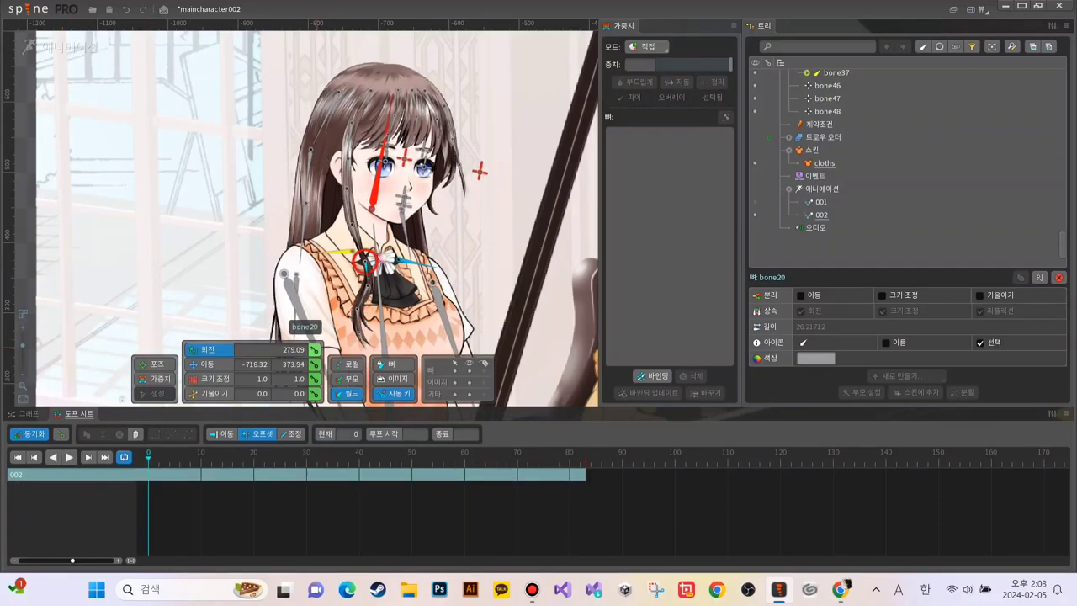
click(314, 349)
click(314, 364)
click(314, 378)
click(314, 393)
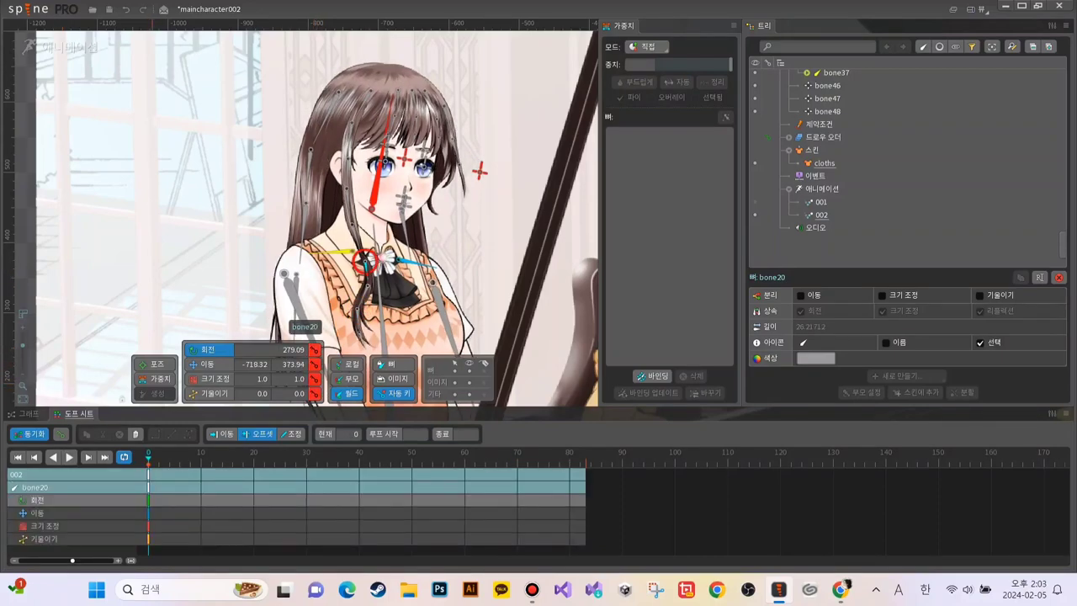
Step: Copy all of bone20's frame 0 keys to frame 80
click(148, 475)
key(ctrl+c)
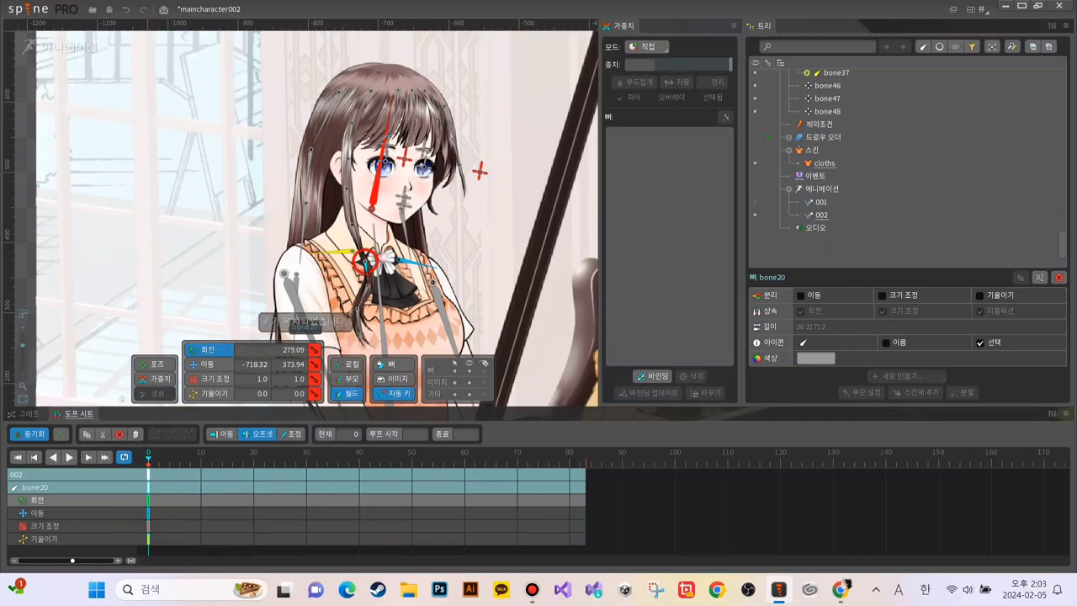
click(570, 454)
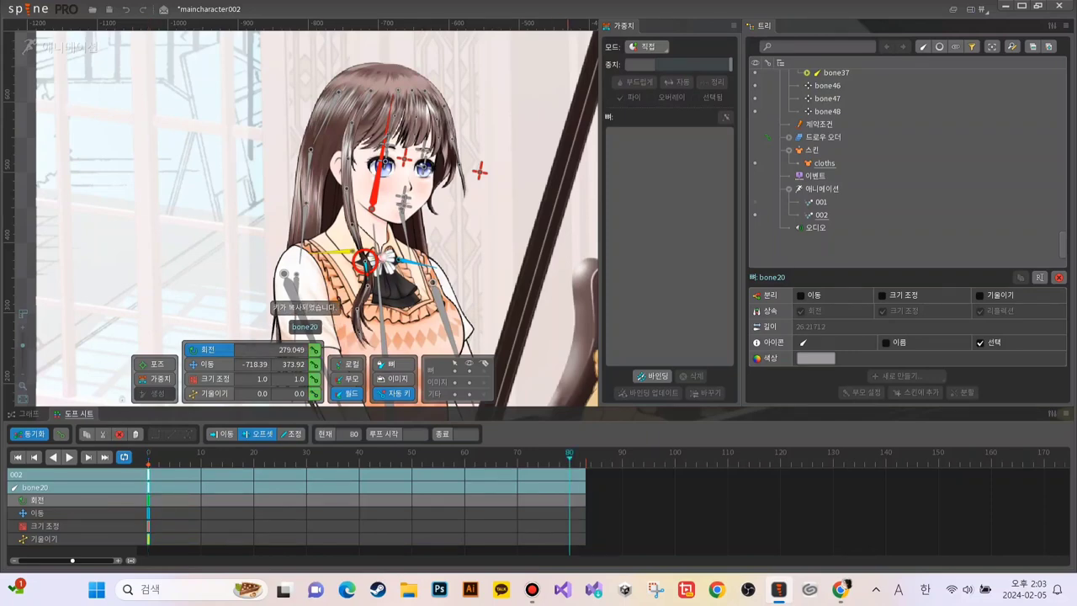
key(ctrl+v)
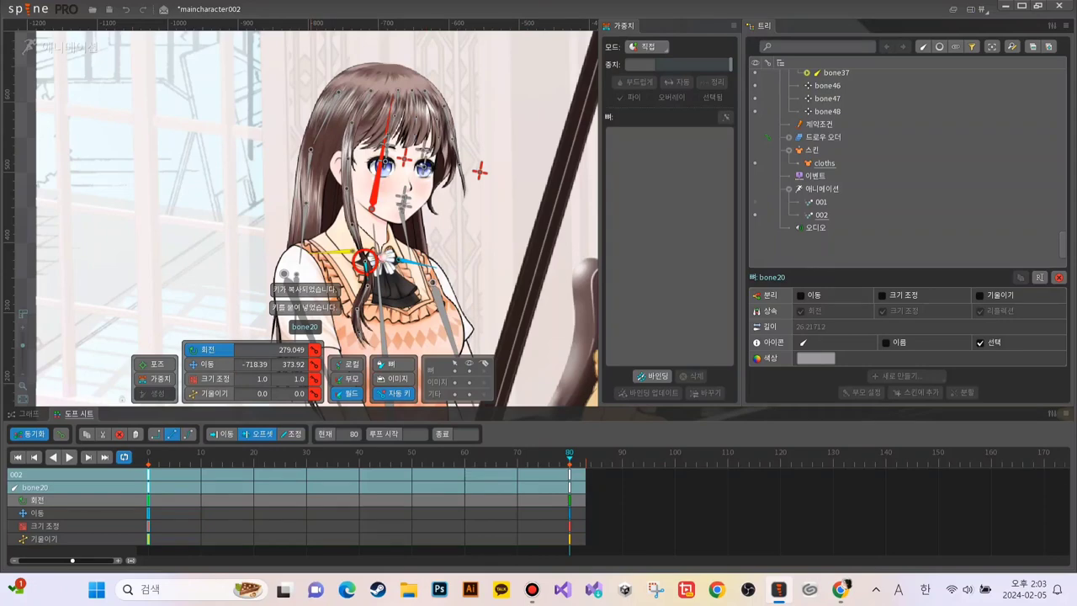
Step: Rotate bone20 to about 289.9° at frame 30, keying the rotation, and play the loop to check it
click(307, 454)
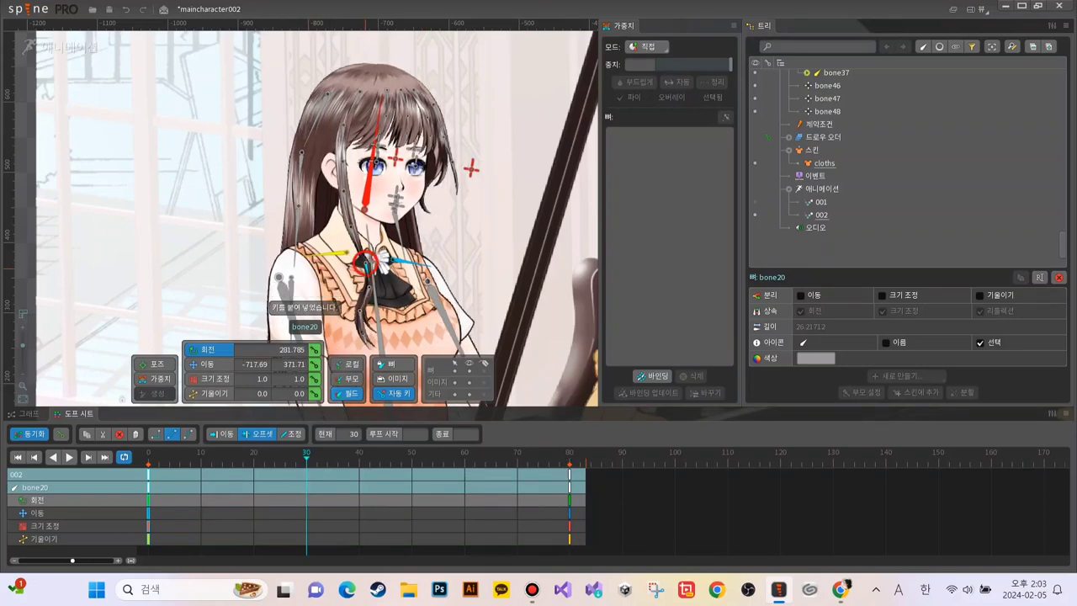
drag(365, 268, 371, 257)
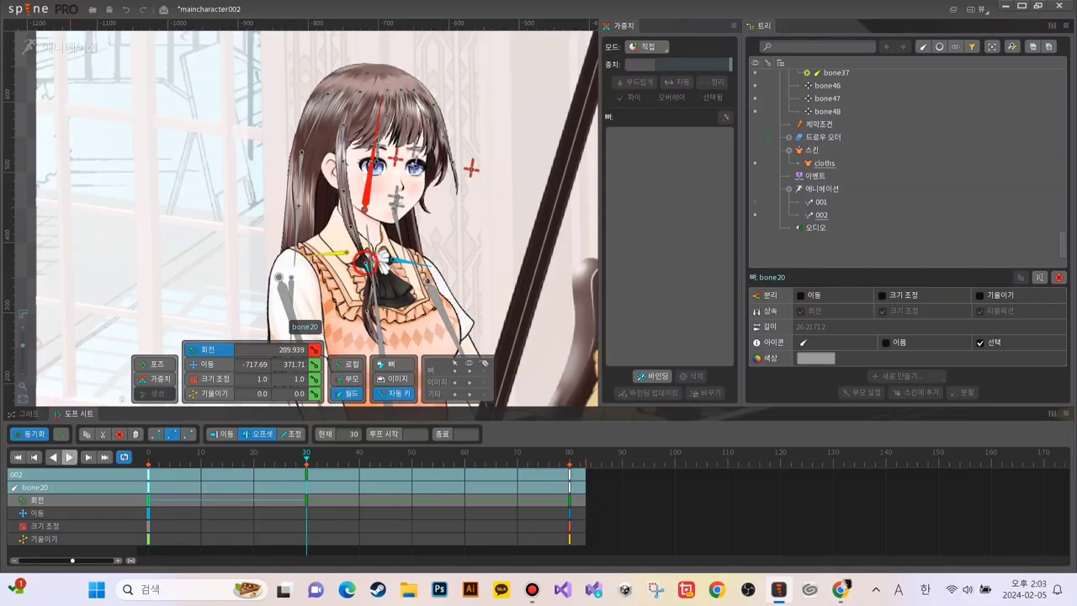
key(space)
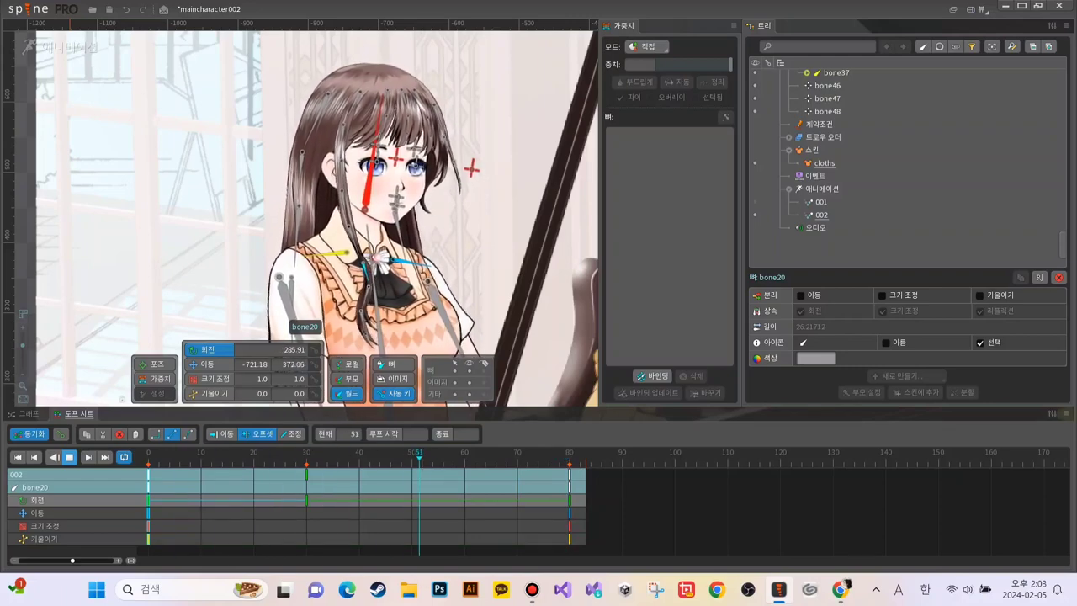
key(space)
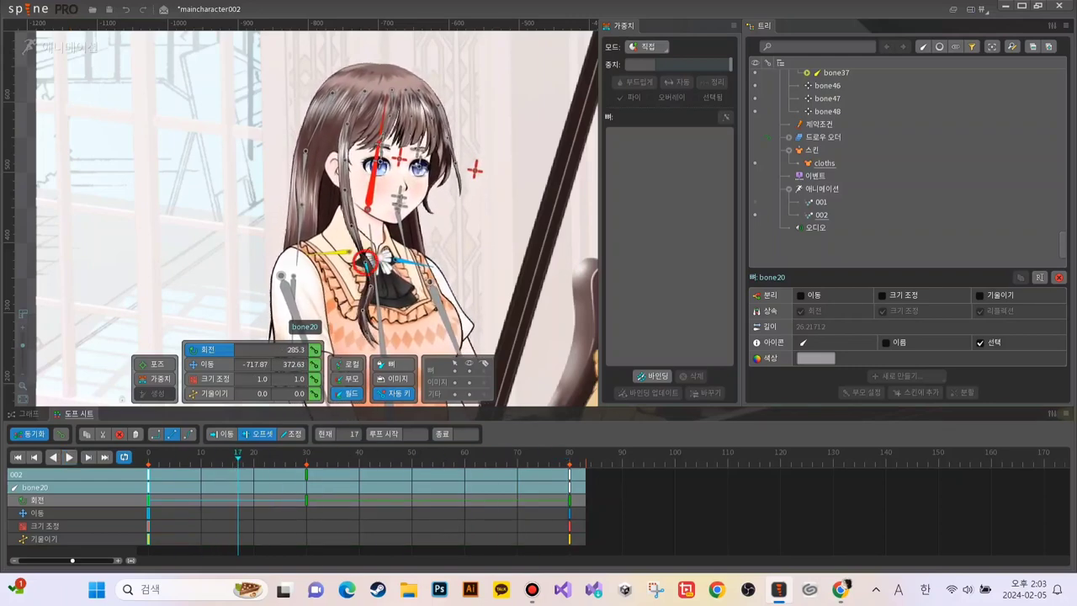
Step: Offset all of bone20's keys so the first one lands on frame 13, and play the loop to check the delay
drag(311, 488, 216, 475)
key(space)
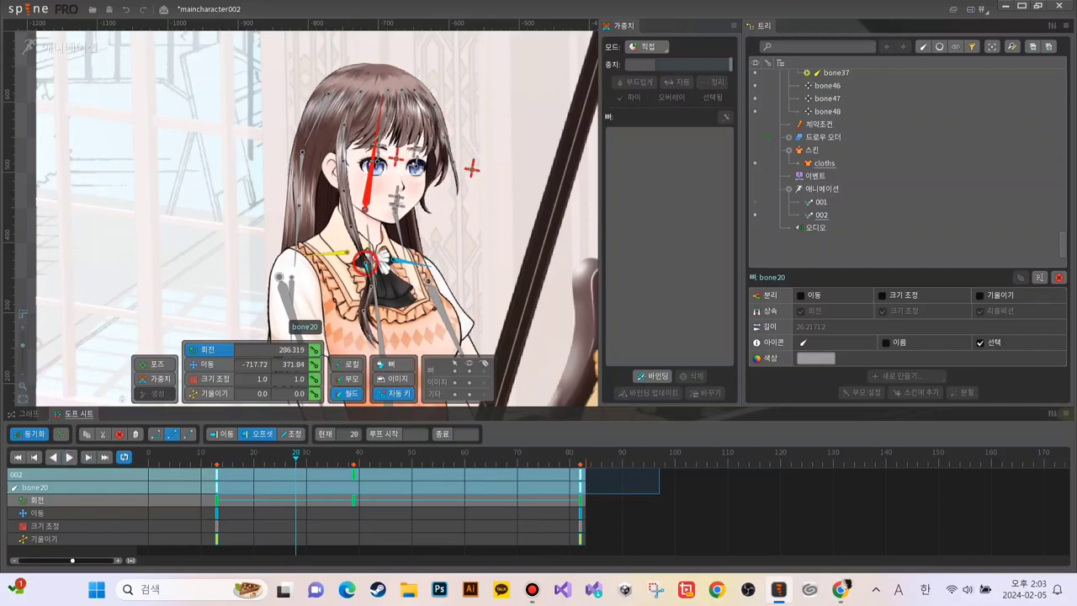
key(Escape)
click(353, 500)
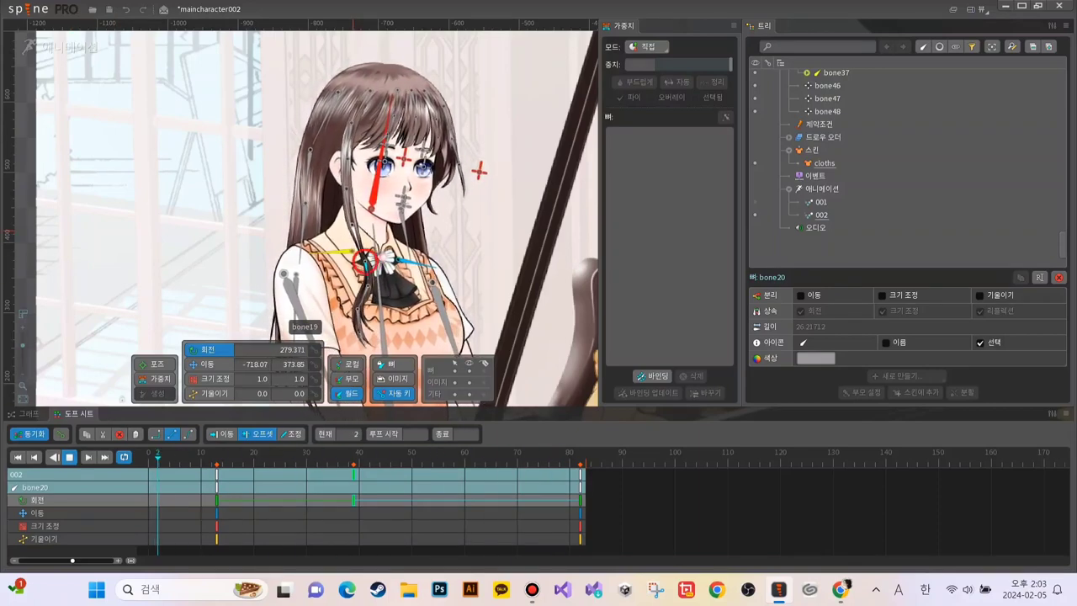
Step: Select bone19, key its rotation, translation, scale and shear at frame 0, and copy those keys to frame 80
click(290, 313)
click(71, 458)
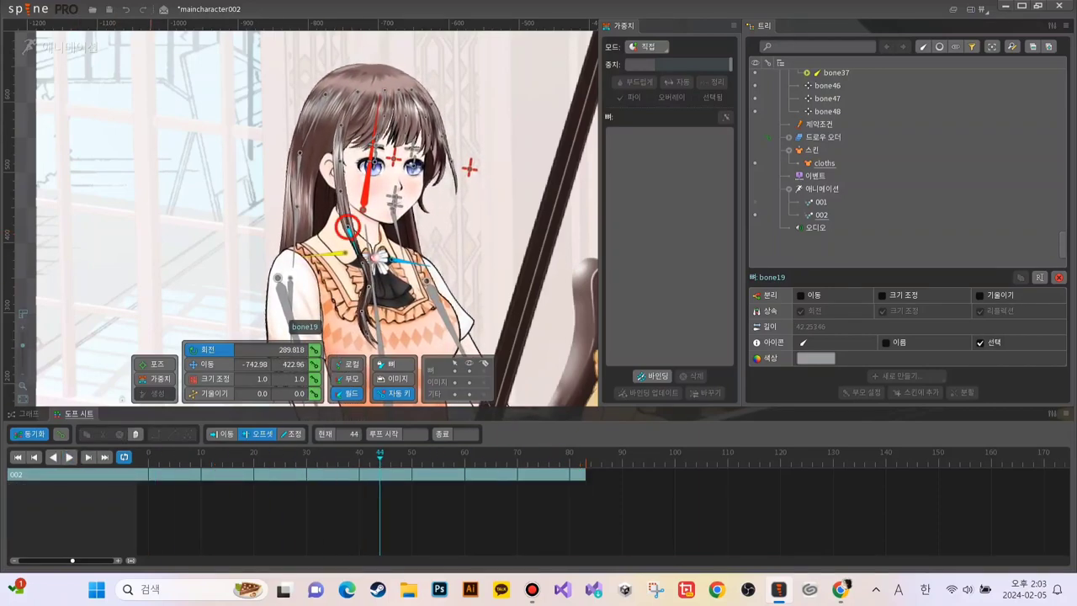
click(147, 456)
click(315, 350)
click(314, 365)
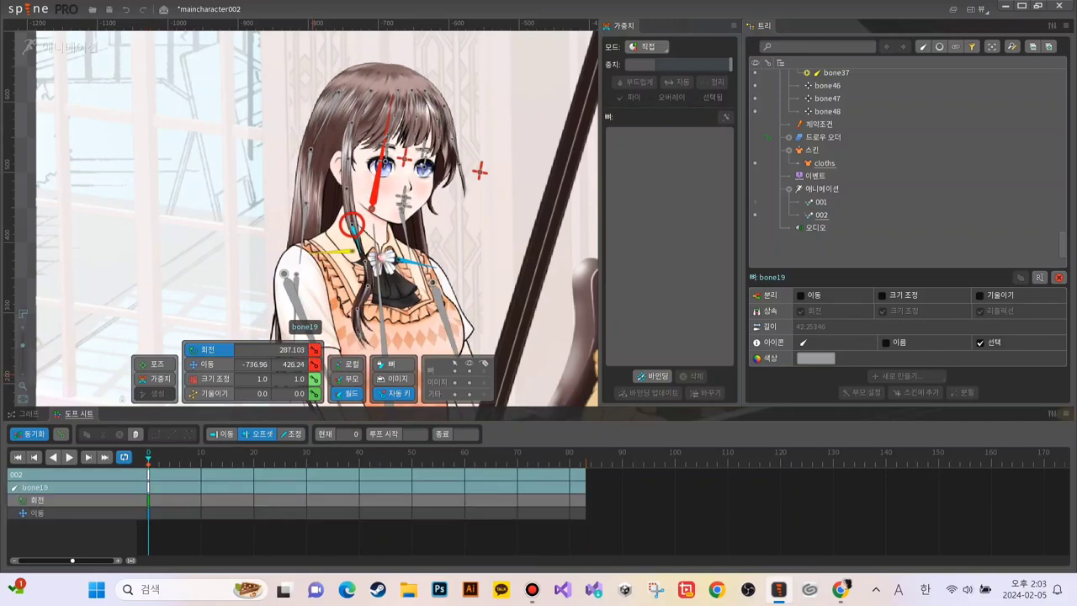
click(315, 378)
click(315, 393)
click(148, 476)
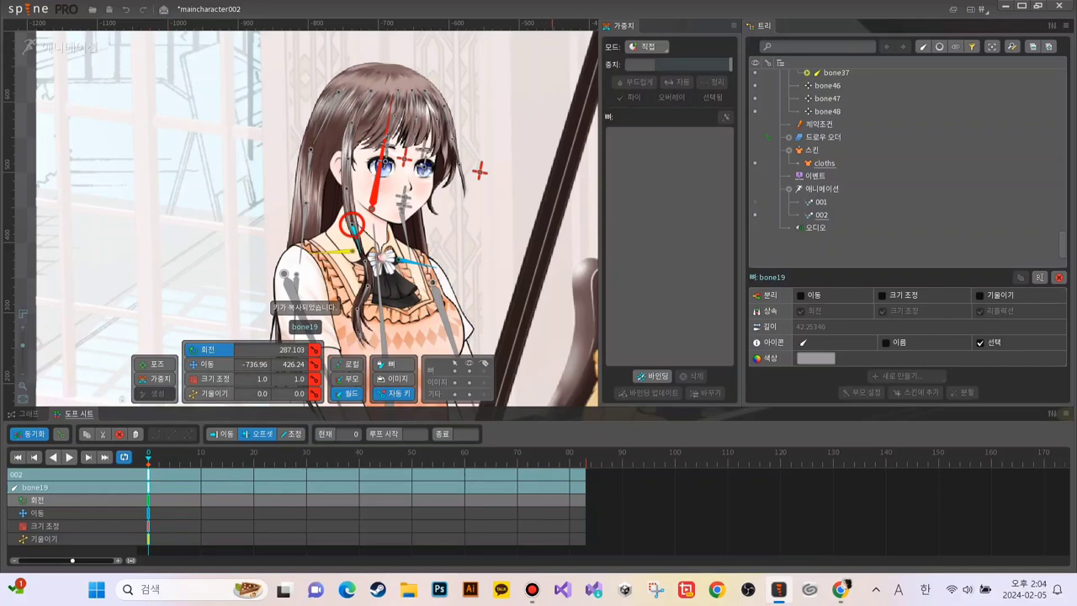
key(ctrl+v)
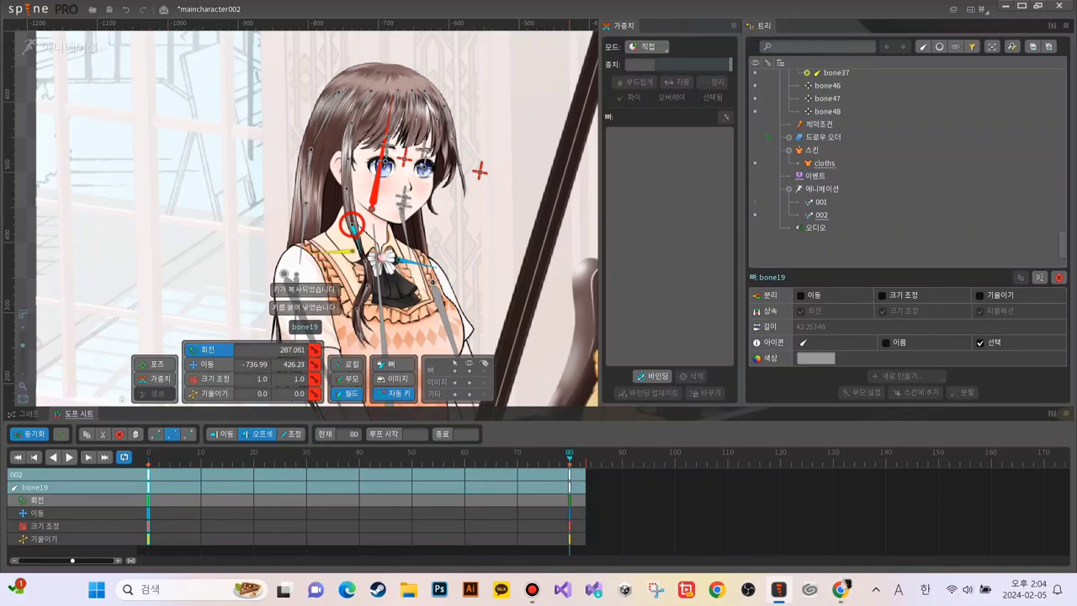
Step: Rotate bone19 to about 293.4° at frame 30, keying the rotation, and play the loop to check it
click(306, 457)
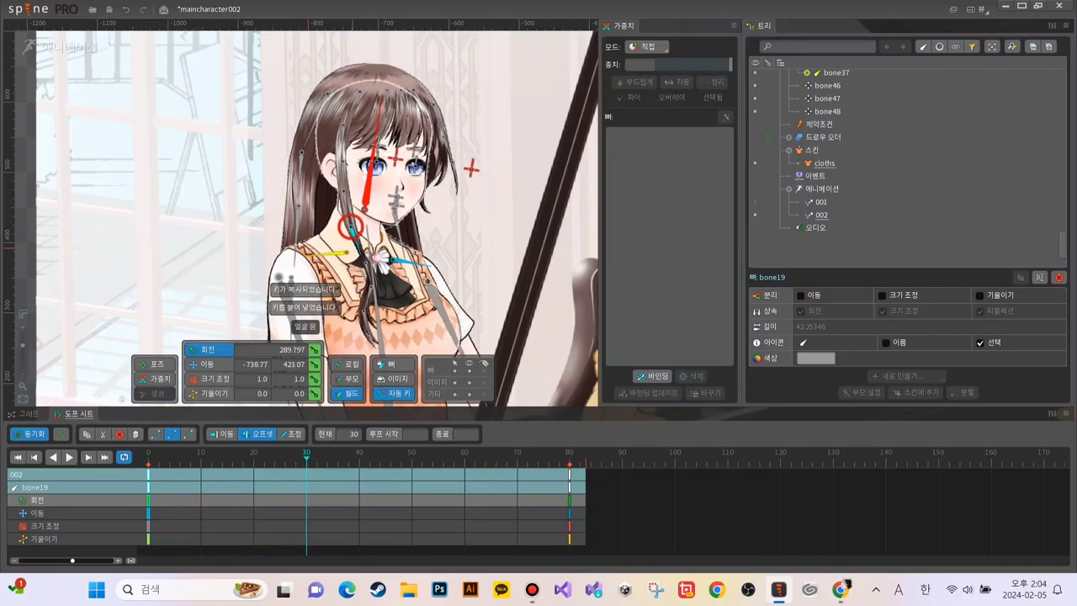
drag(354, 237, 371, 254)
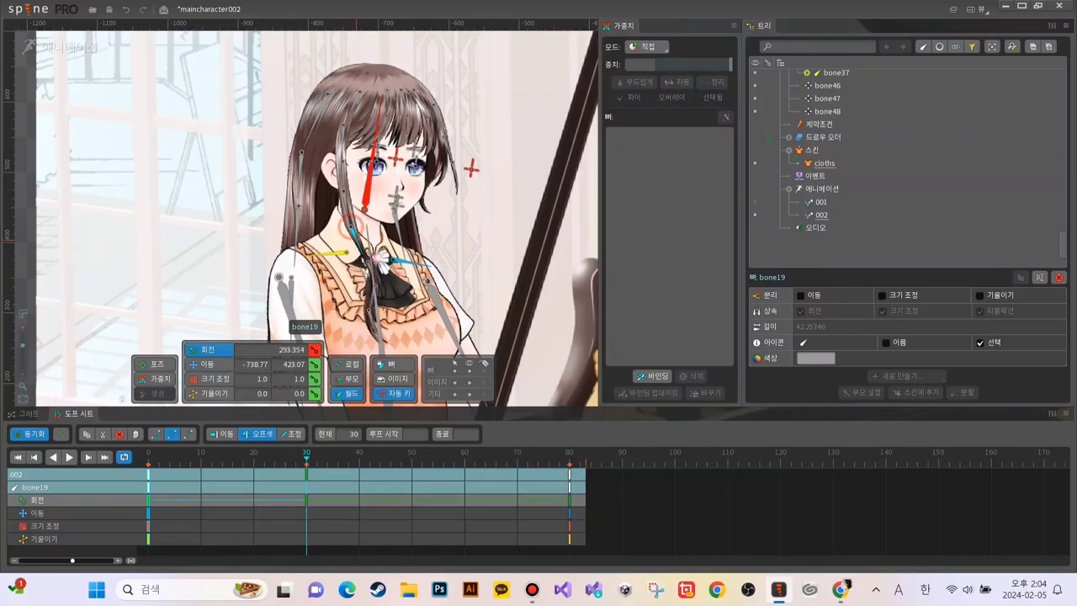
click(69, 457)
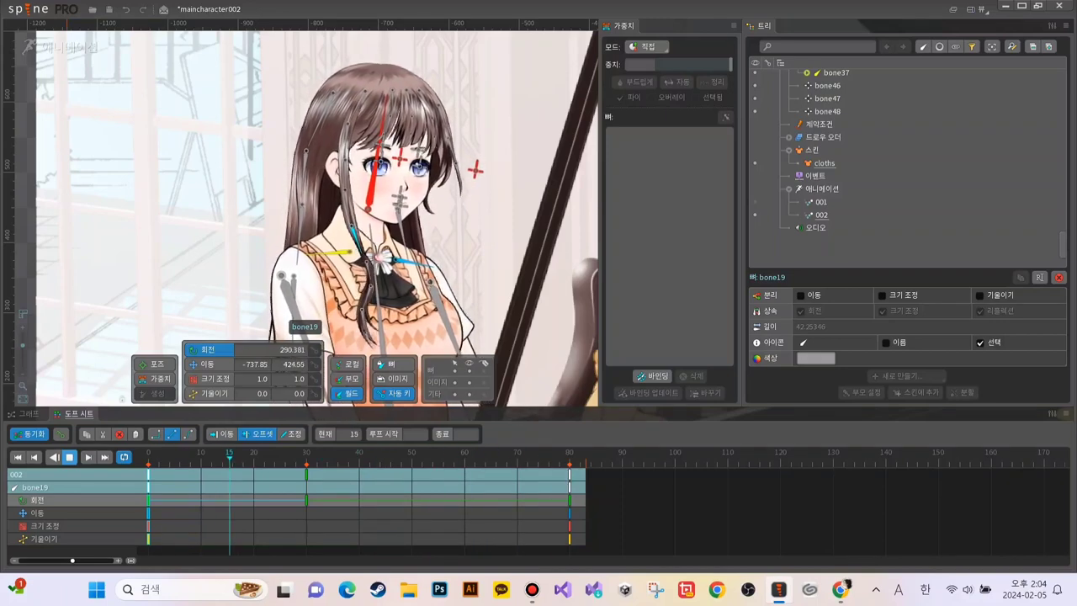
key(space)
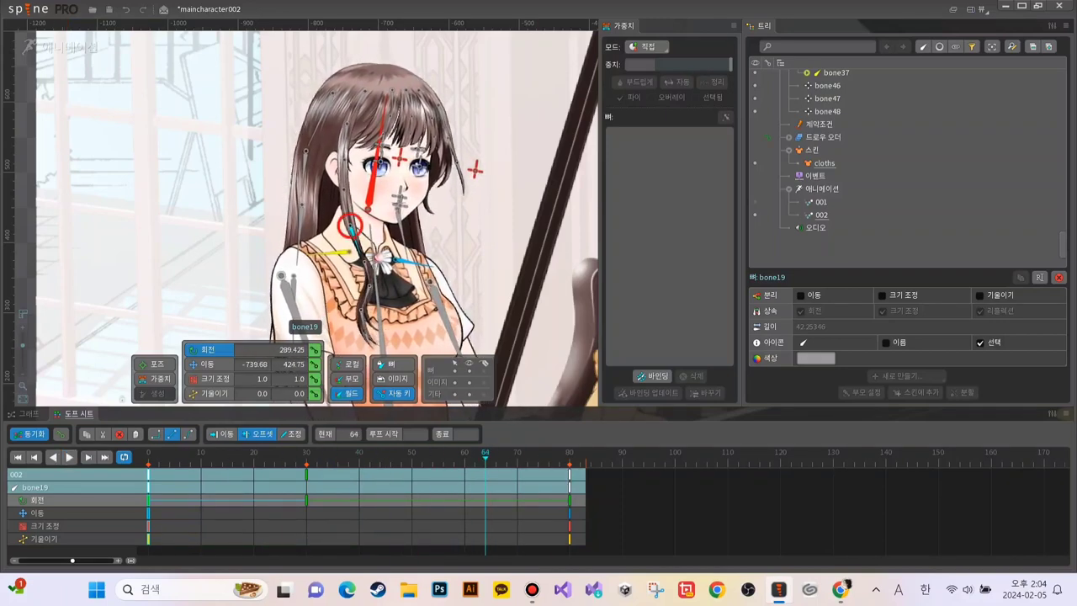
Step: Offset all of bone19's keys so the first one lands on frame 3, and play the loop to check the delay
drag(151, 487, 210, 488)
click(68, 458)
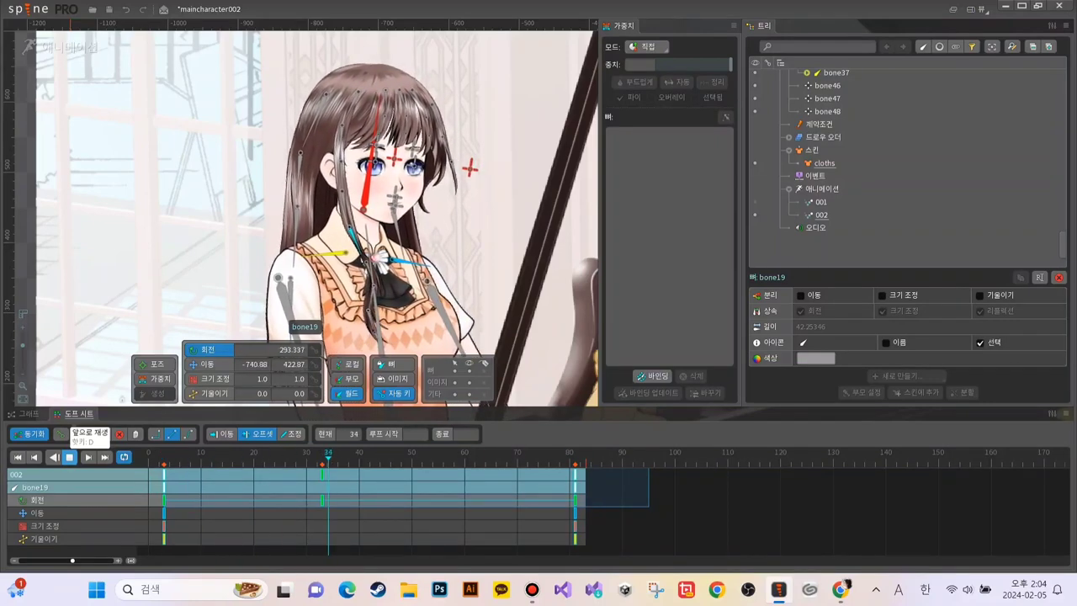
click(69, 457)
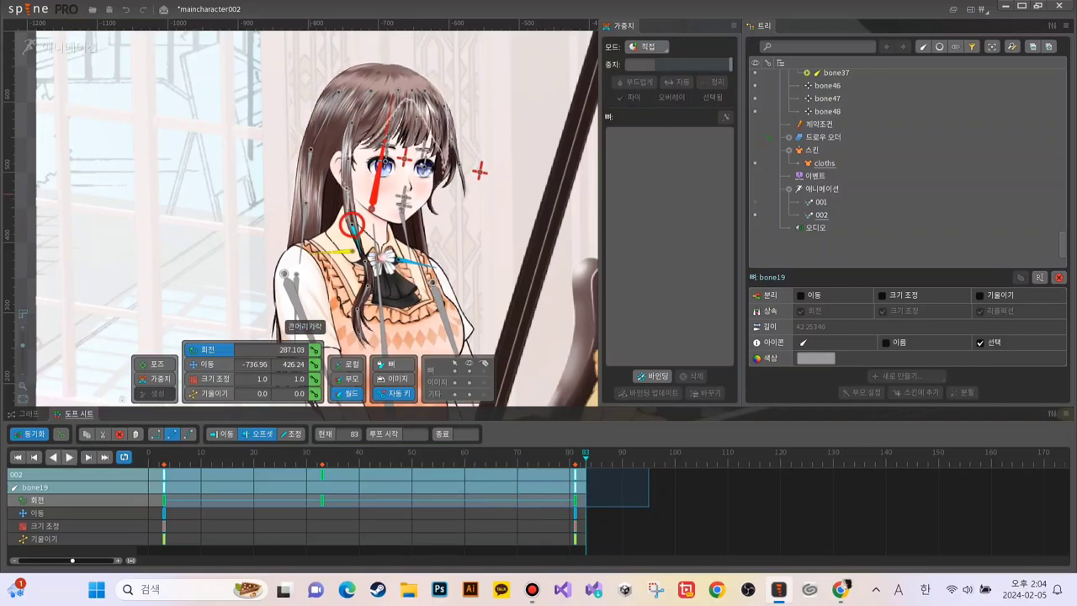
Step: Select bone15 and its frame 30 key, rotate it to about 238.2° at frame 83, and play the loop to check it
click(366, 101)
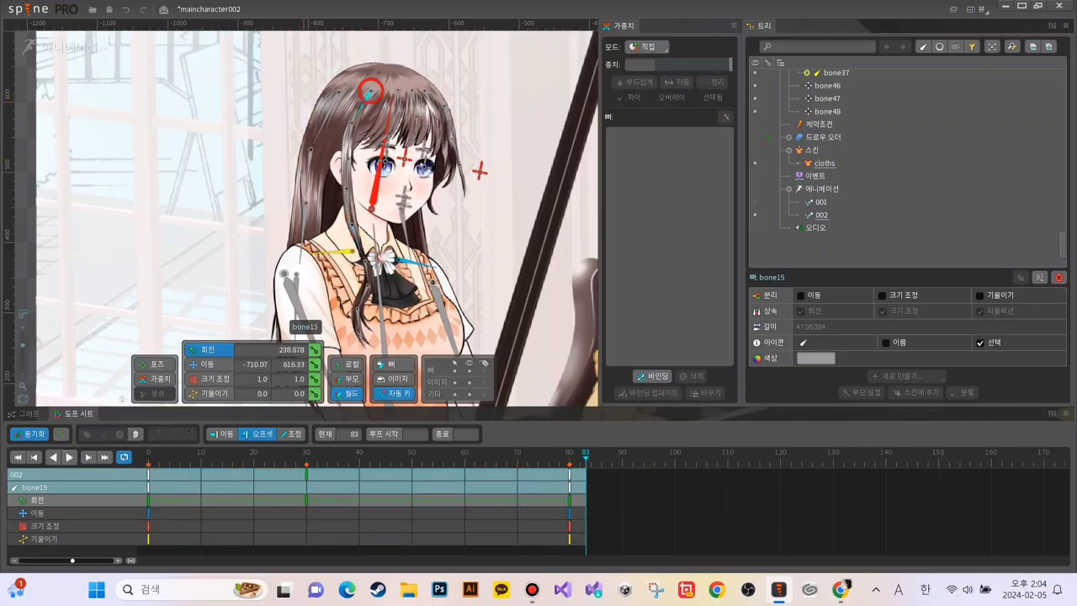
click(307, 476)
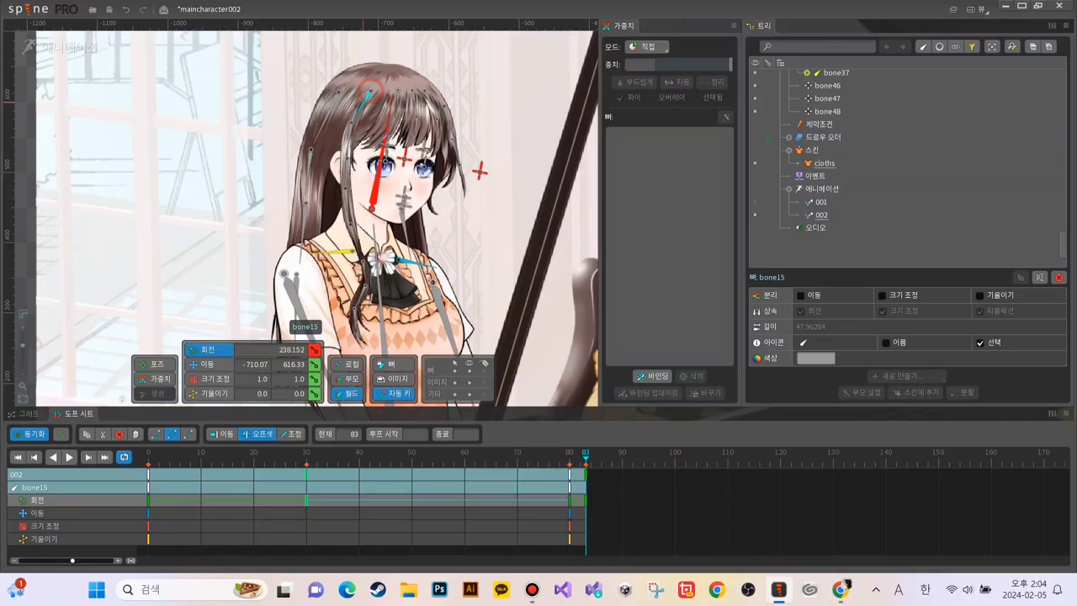
click(69, 457)
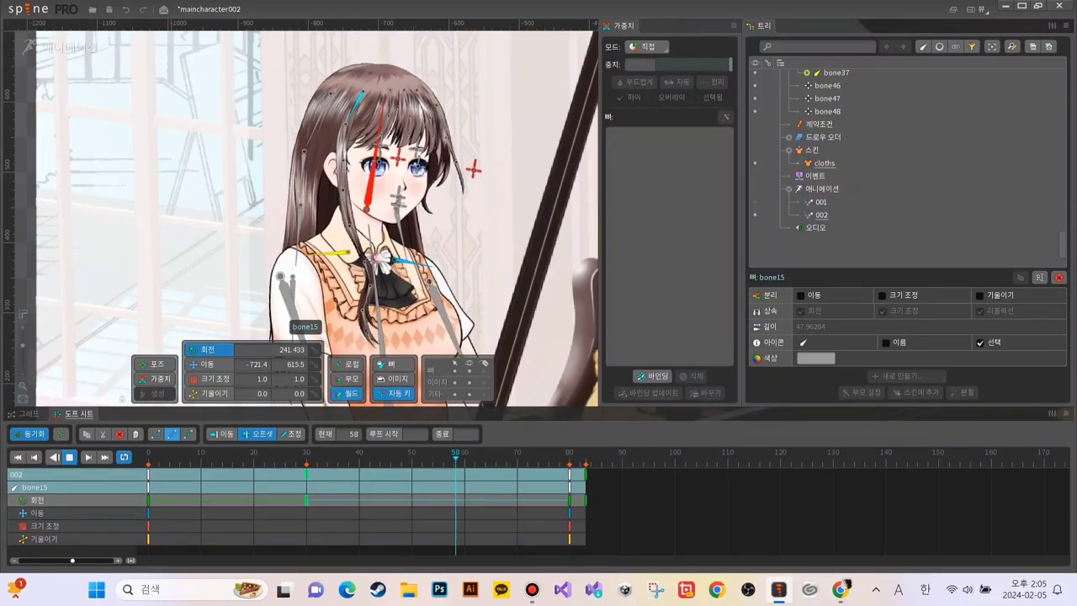
click(70, 457)
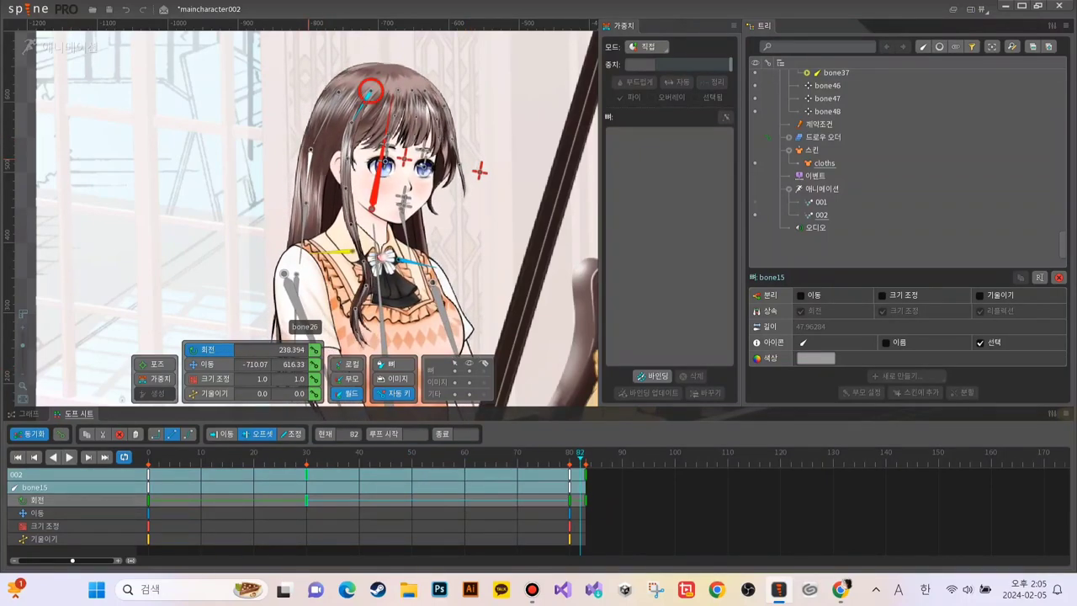
Step: Select bone26, key its rotation, translation, scale and shear at frame 0, and copy those keys to frame 80
click(308, 159)
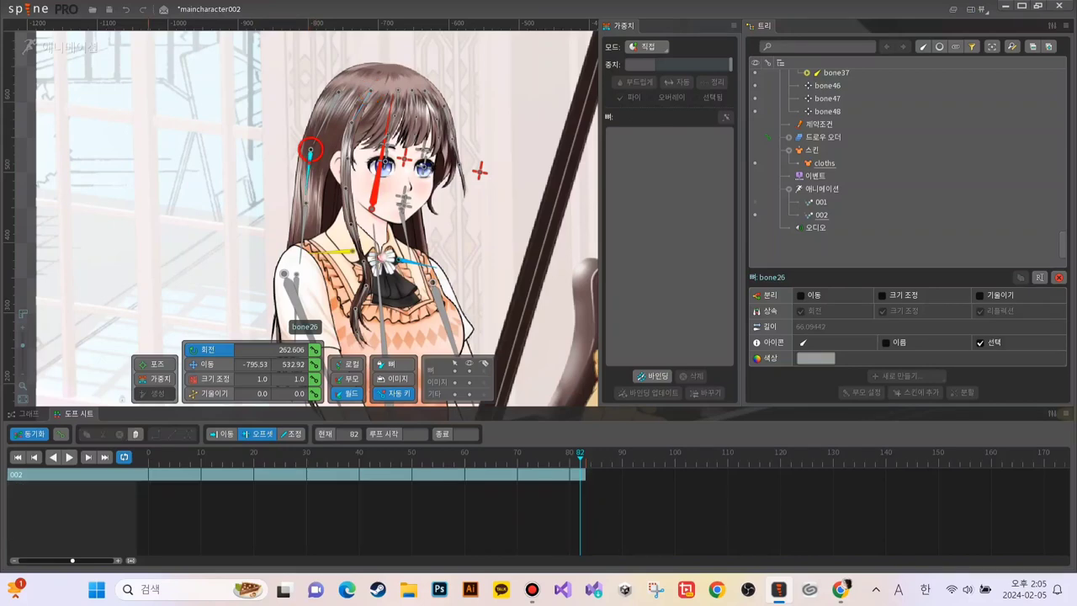
click(148, 455)
key(k)
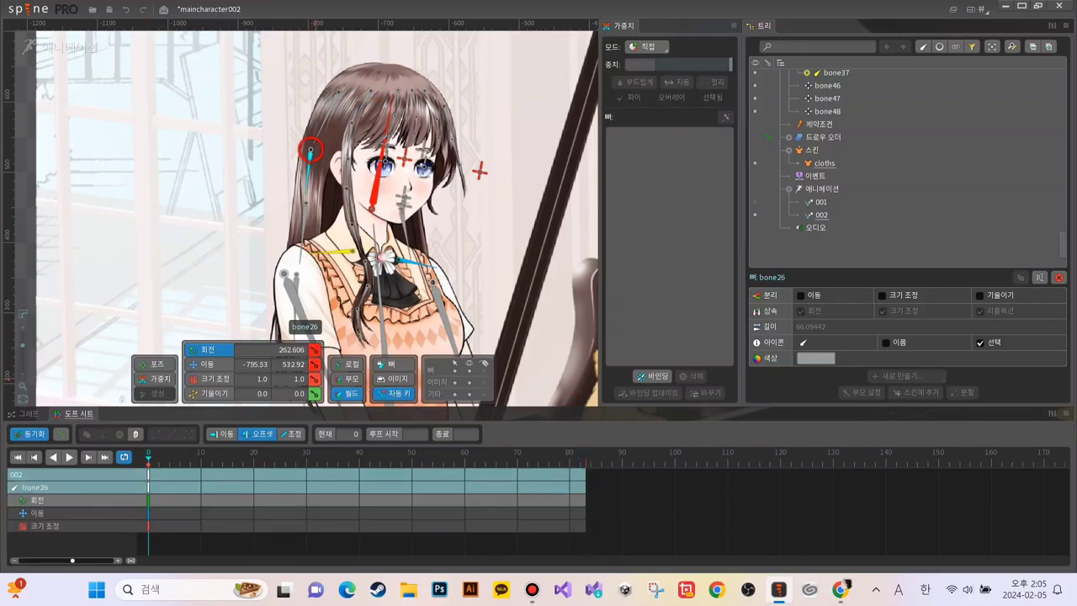
click(148, 474)
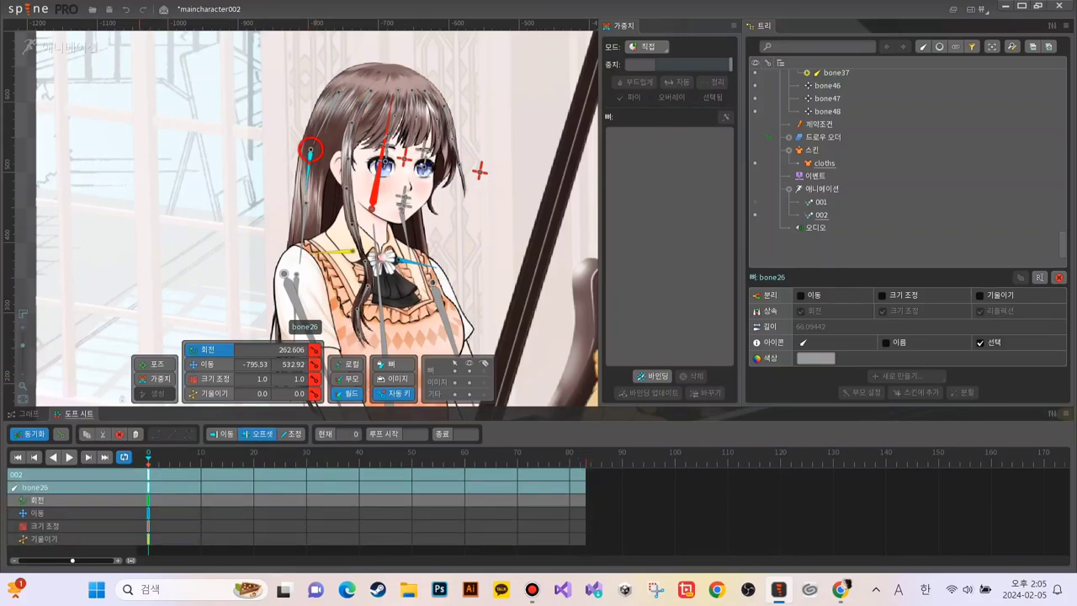
key(ctrl+c)
click(570, 455)
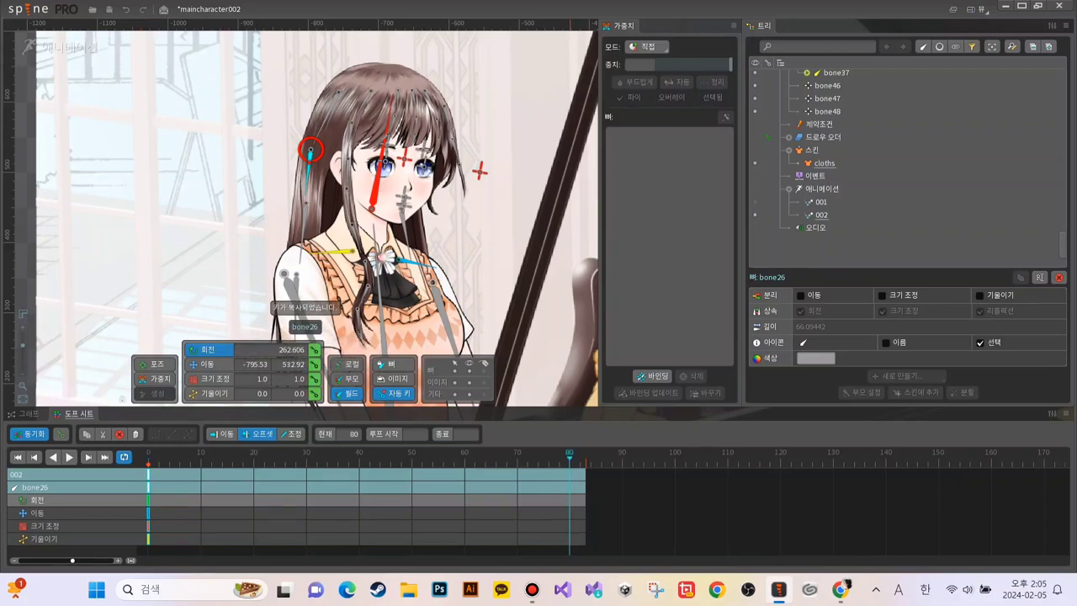
key(ctrl+v)
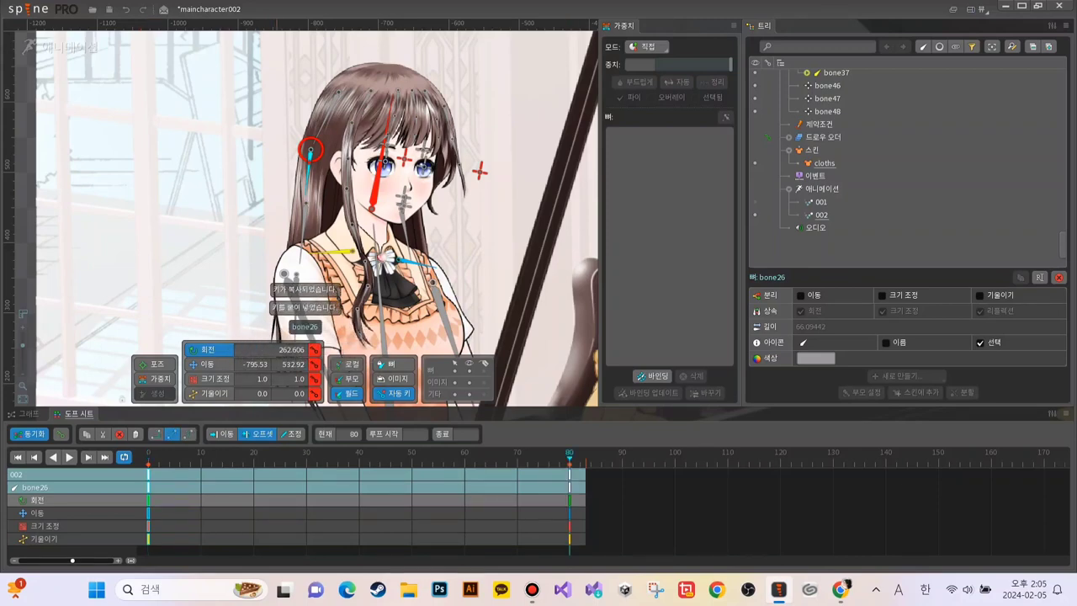
Step: Rotate bone26 to about 267° at frame 30, keying the rotation, and play the loop to check it
click(306, 454)
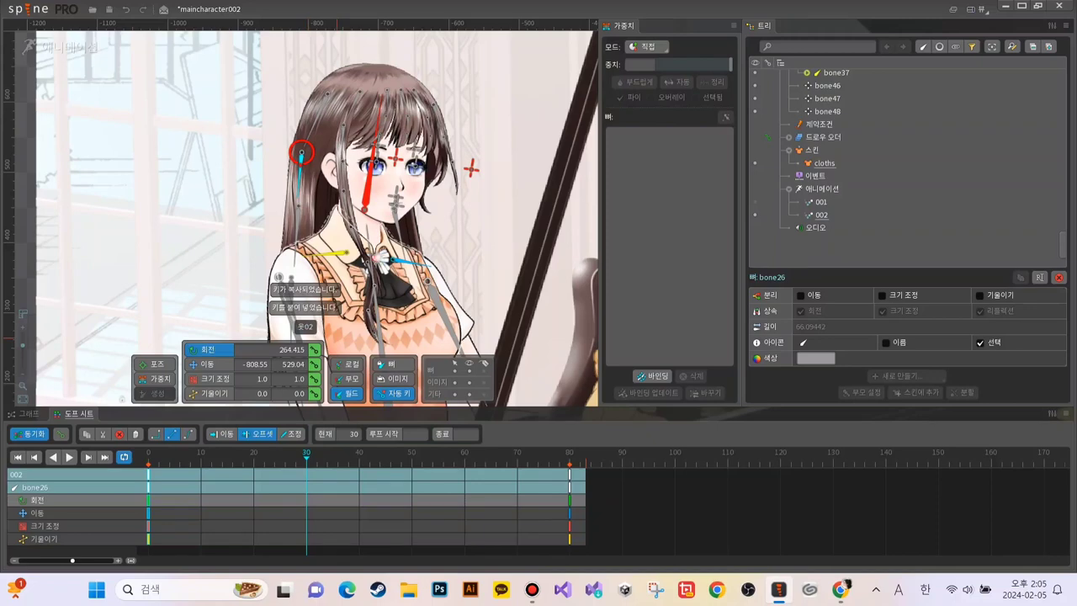
drag(299, 164, 300, 164)
drag(310, 253, 307, 252)
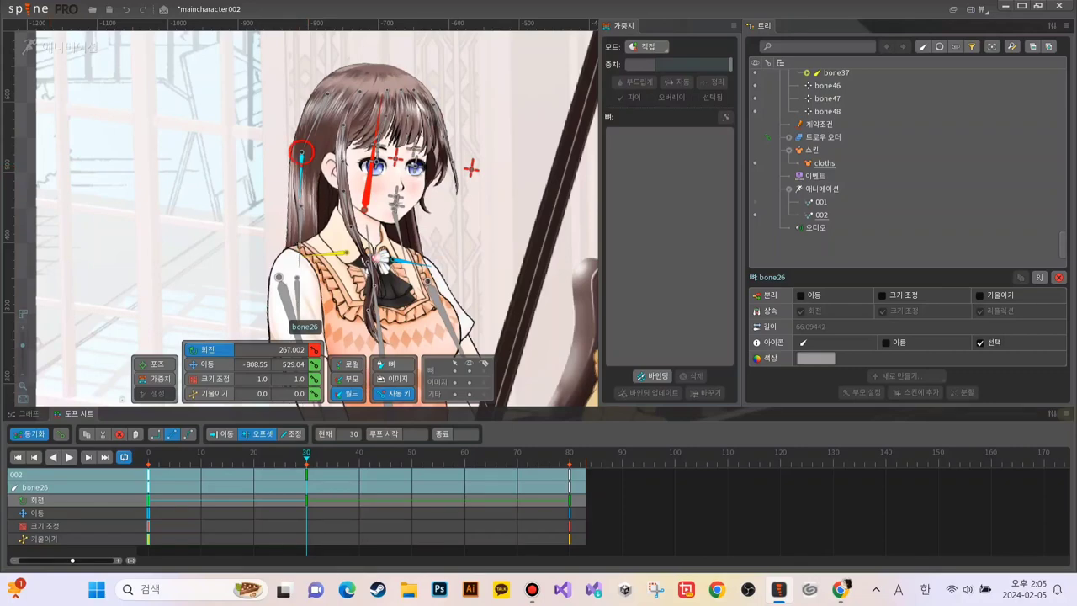
click(67, 458)
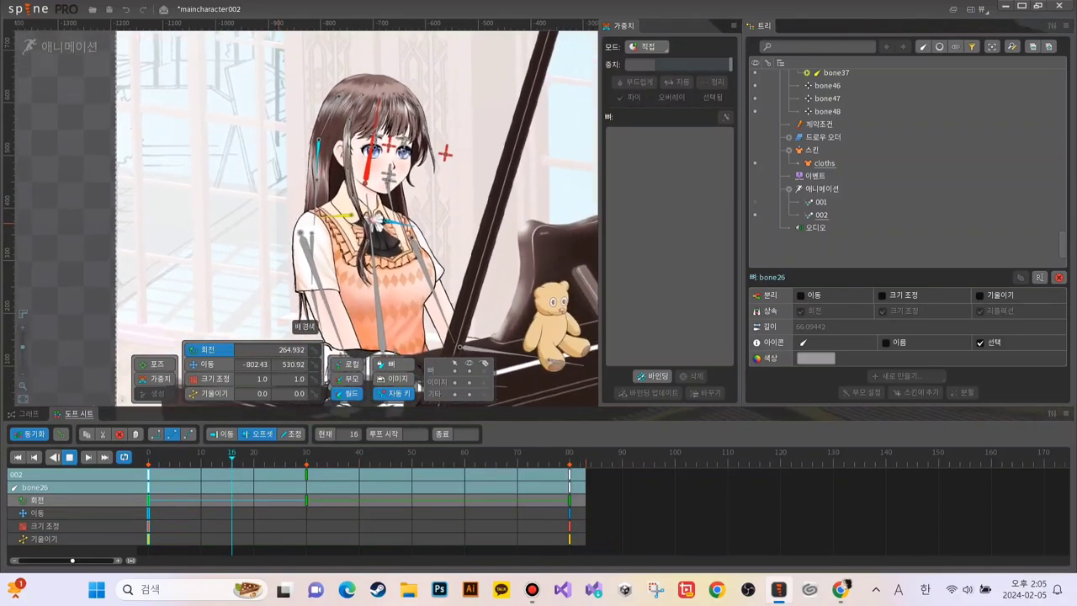
click(69, 458)
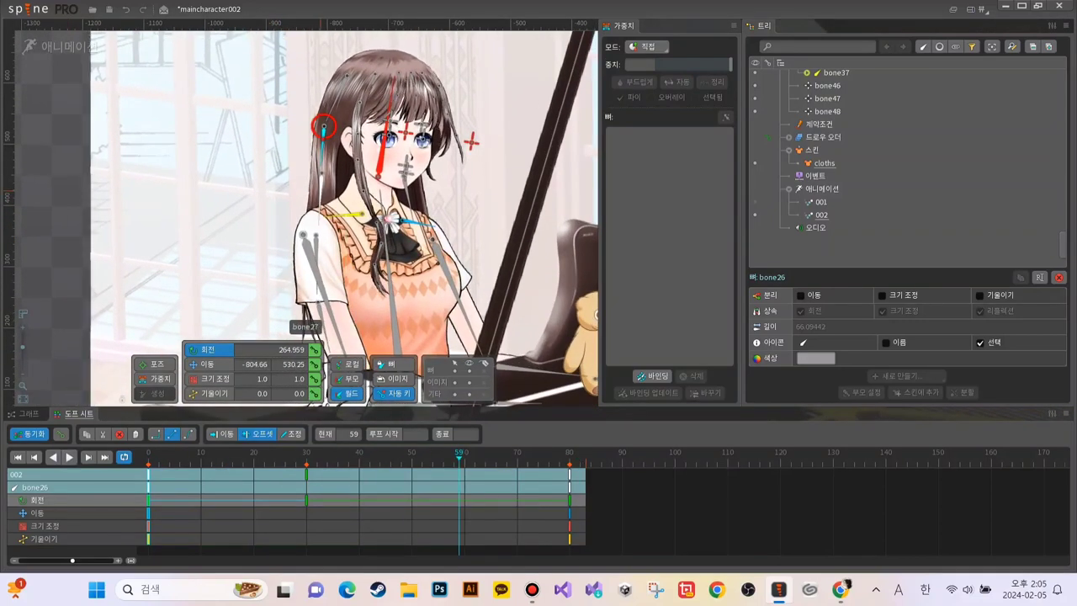
Step: Select bone27, key its rotation, translation, scale and shear at frame 0, and copy those keys to frame 80
click(321, 174)
click(149, 457)
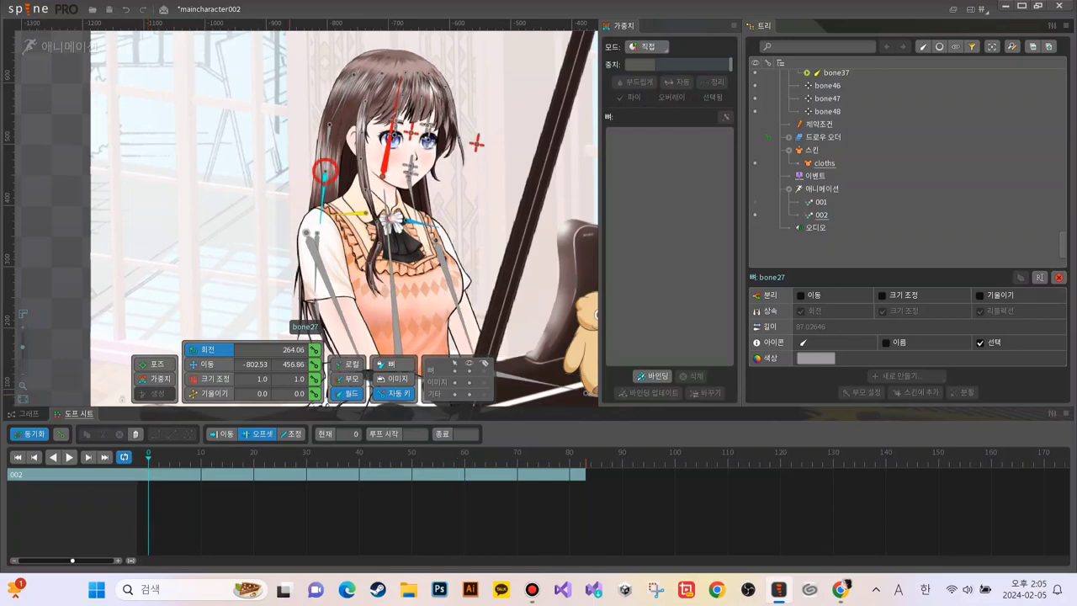
click(315, 350)
click(314, 365)
click(315, 380)
click(315, 394)
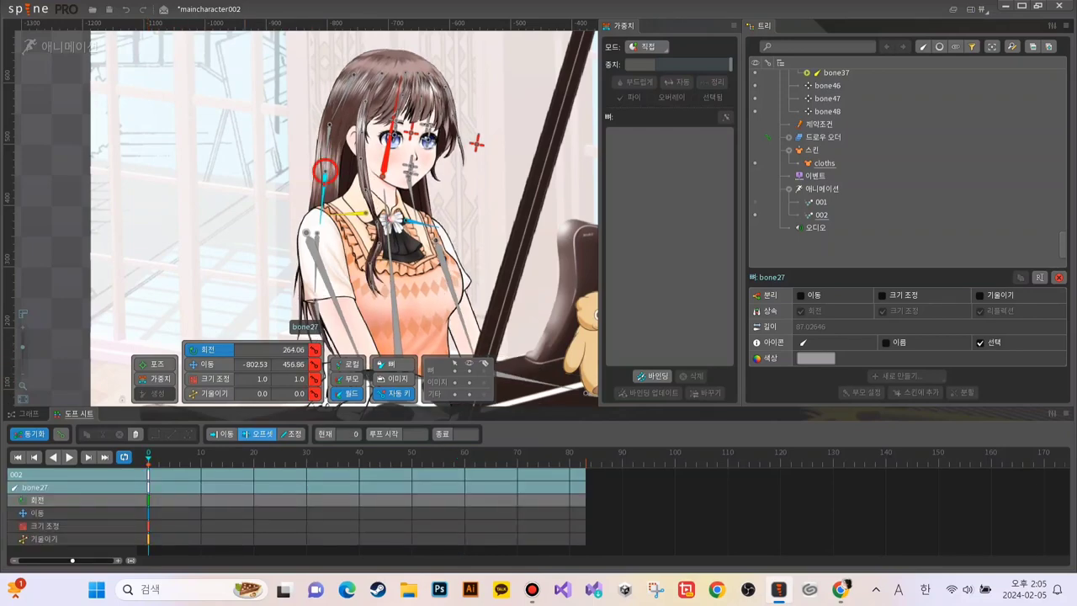
click(149, 475)
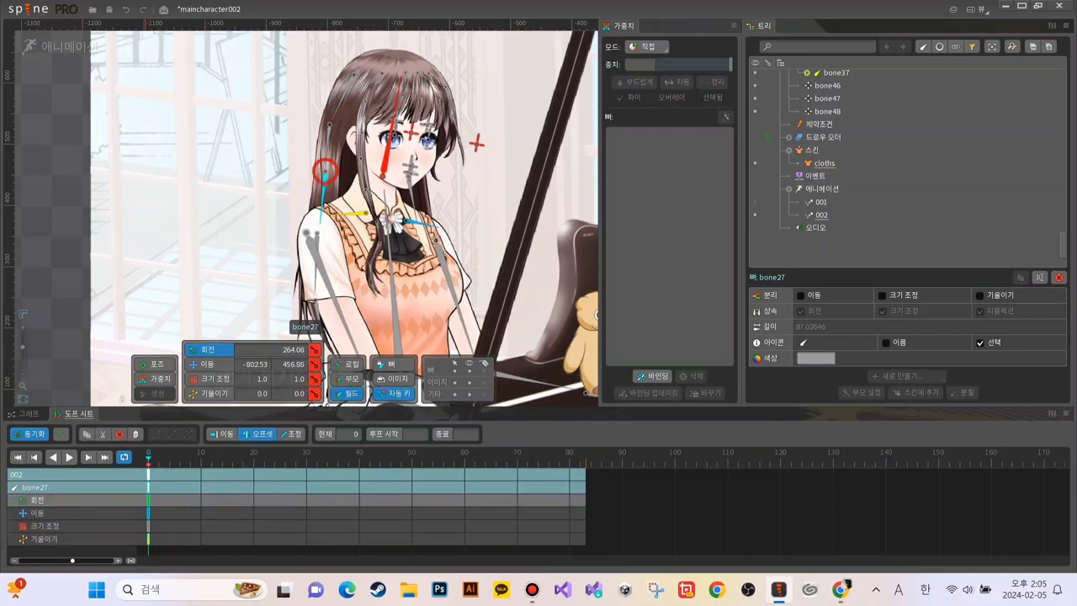
key(ctrl+c)
key(End)
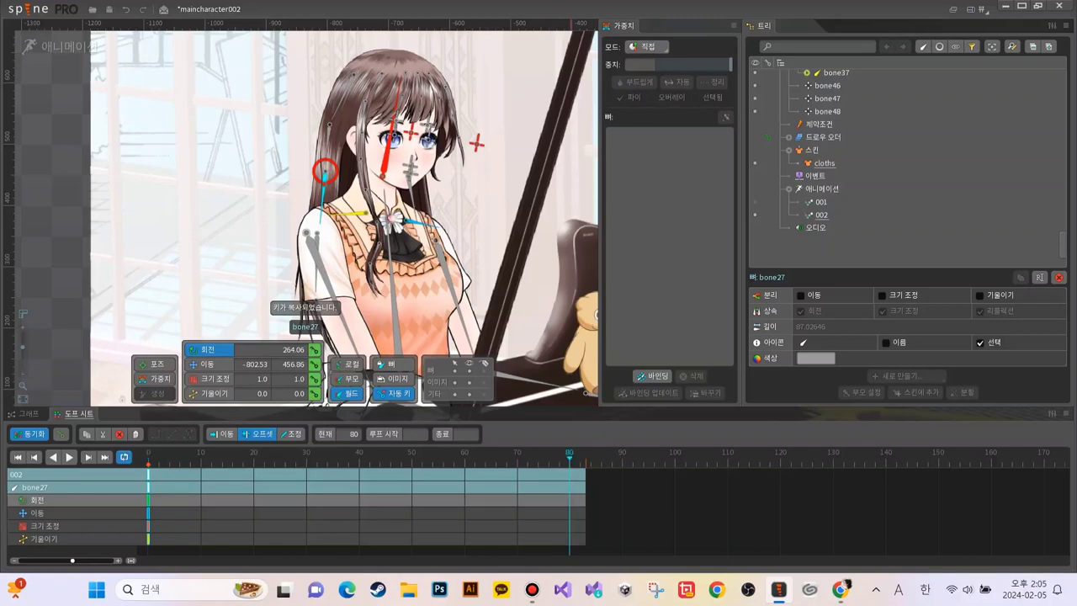
key(ctrl+v)
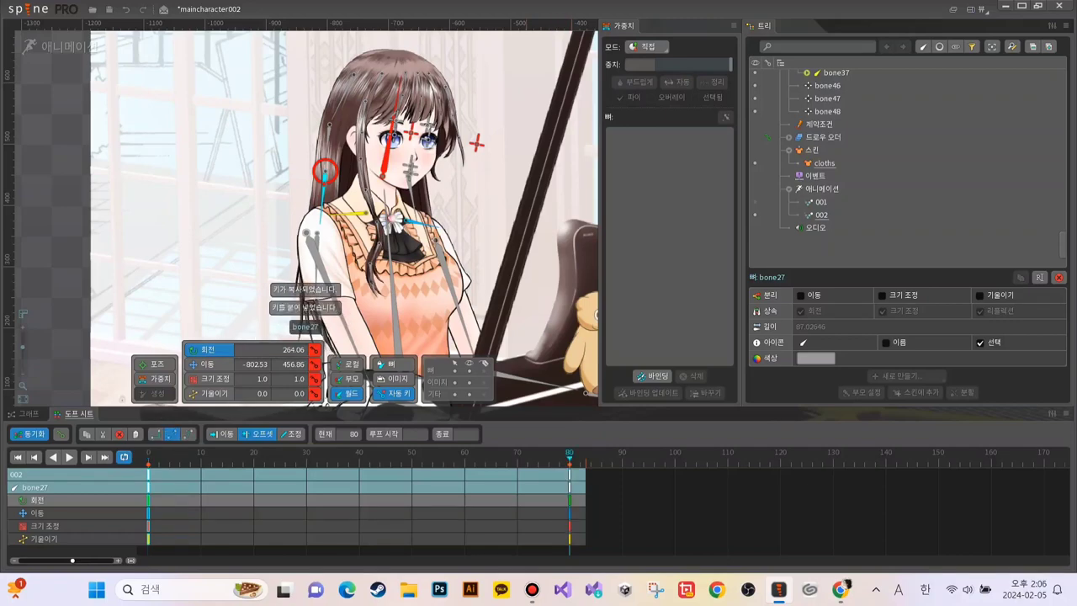
Step: Rotate bone27 to about 277.3° at frame 40, keying the rotation, and play the loop to check it
click(359, 455)
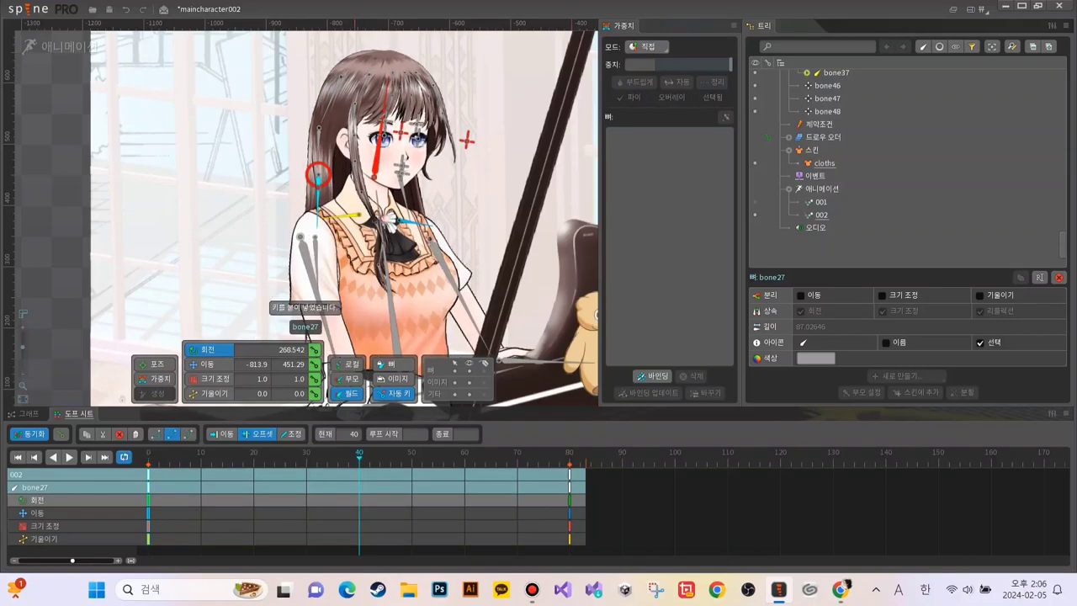
drag(318, 183, 320, 184)
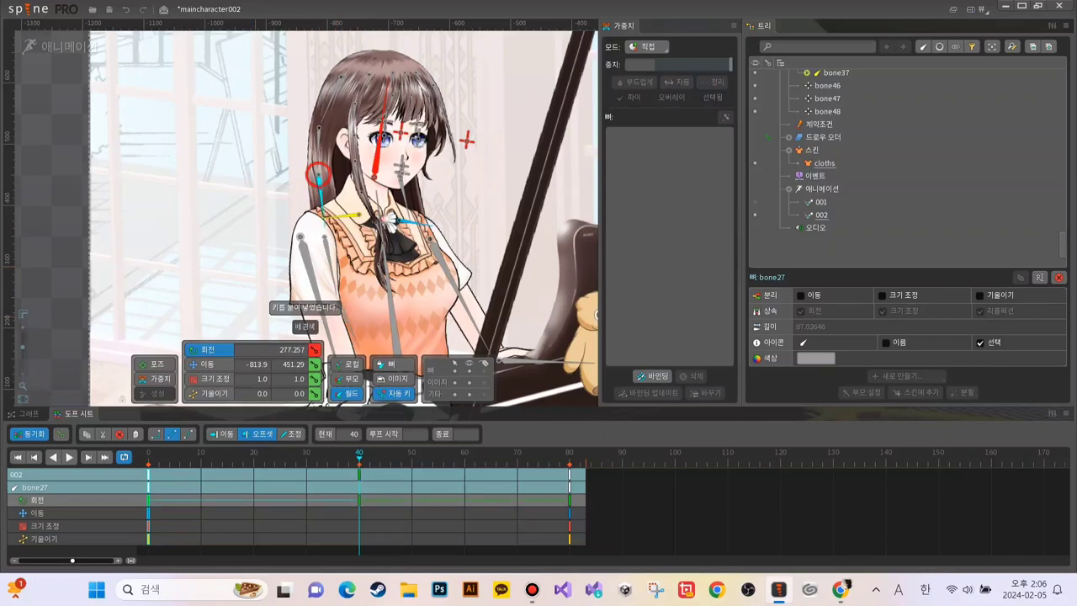
click(69, 457)
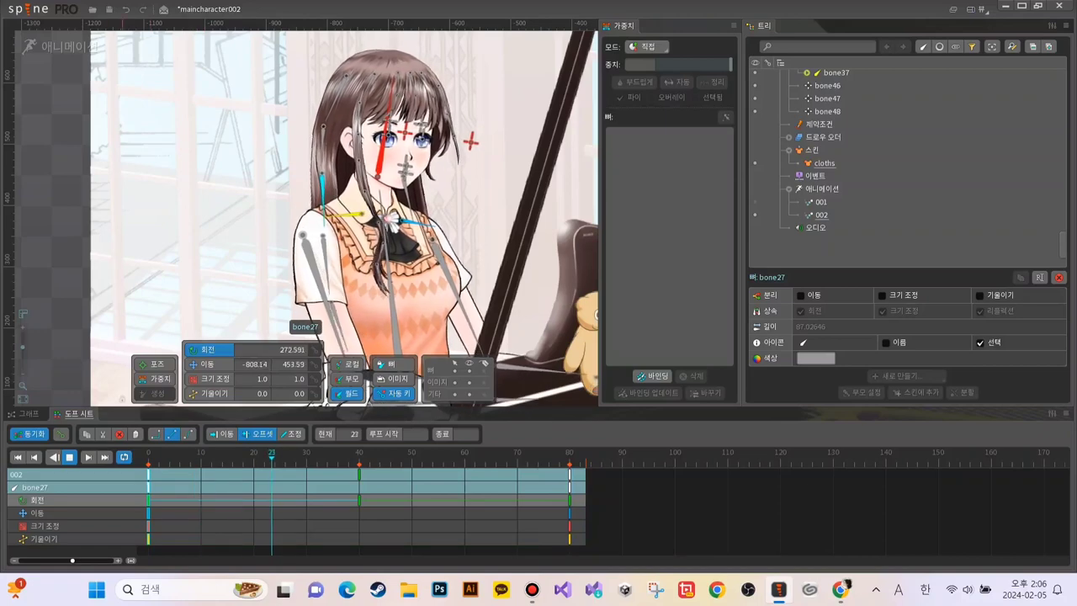
key(d)
Step: Offset all of bone27's keys so the first one lands on frame 10, and play the loop to check the delay
drag(696, 494, 201, 479)
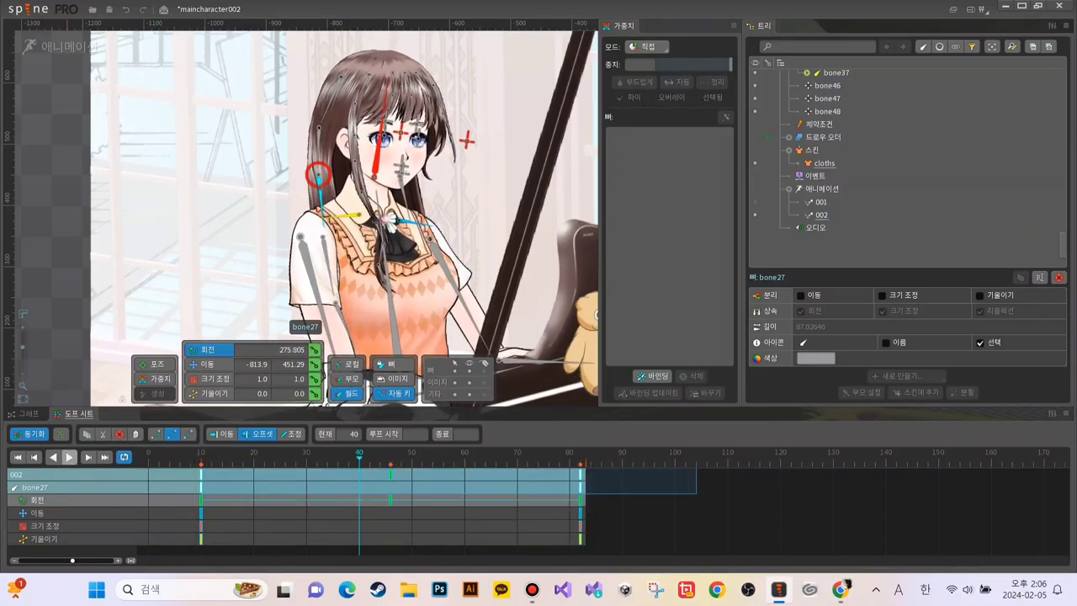
key(space)
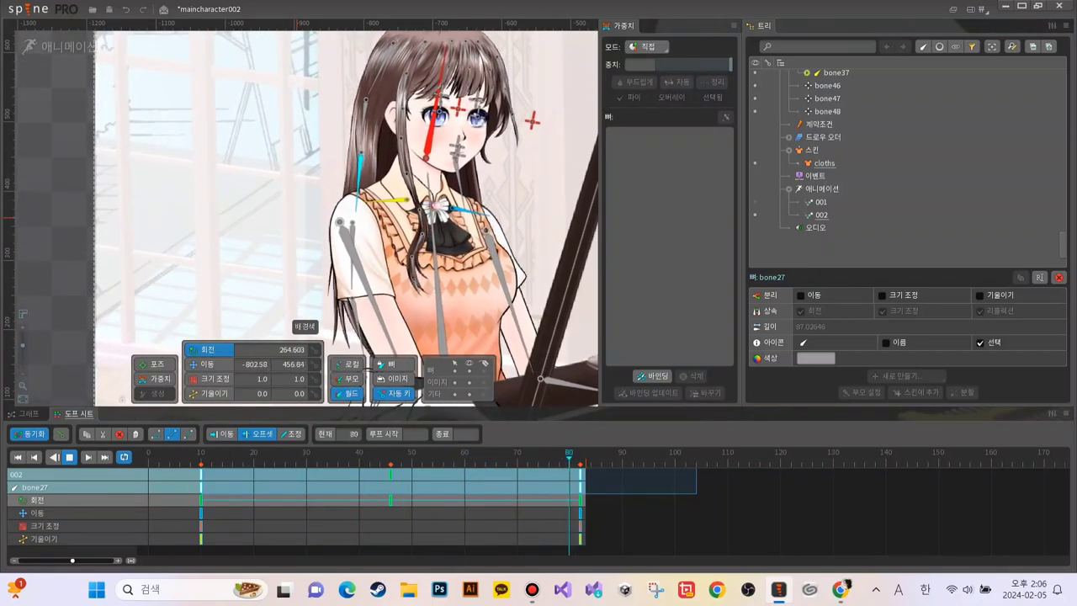
key(d)
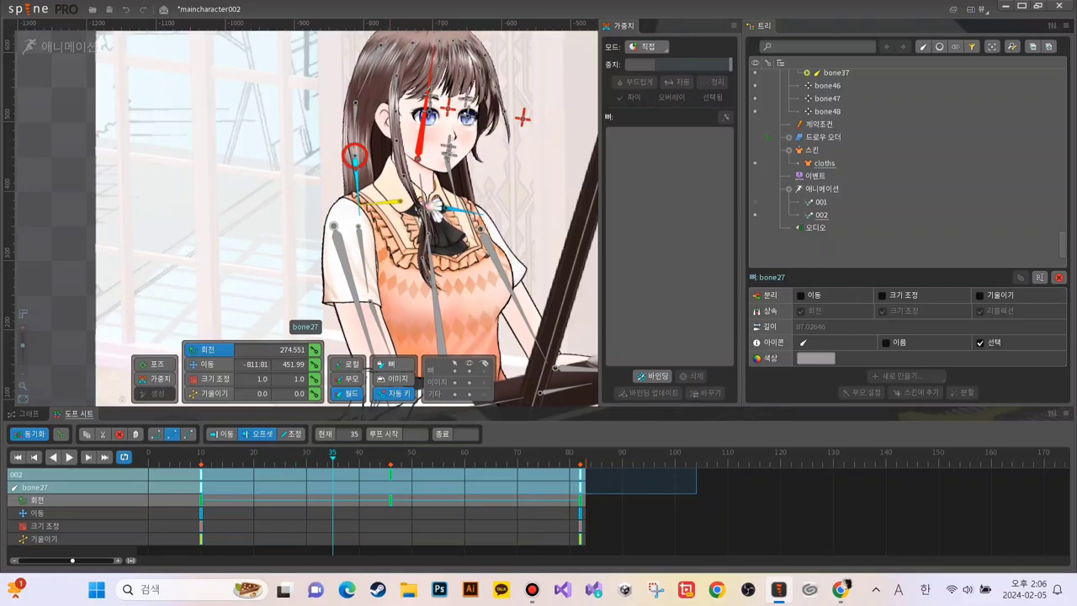
Step: Reduce bone27's rotation on its frame 46 key, and play the loop to check the softer swing
click(697, 510)
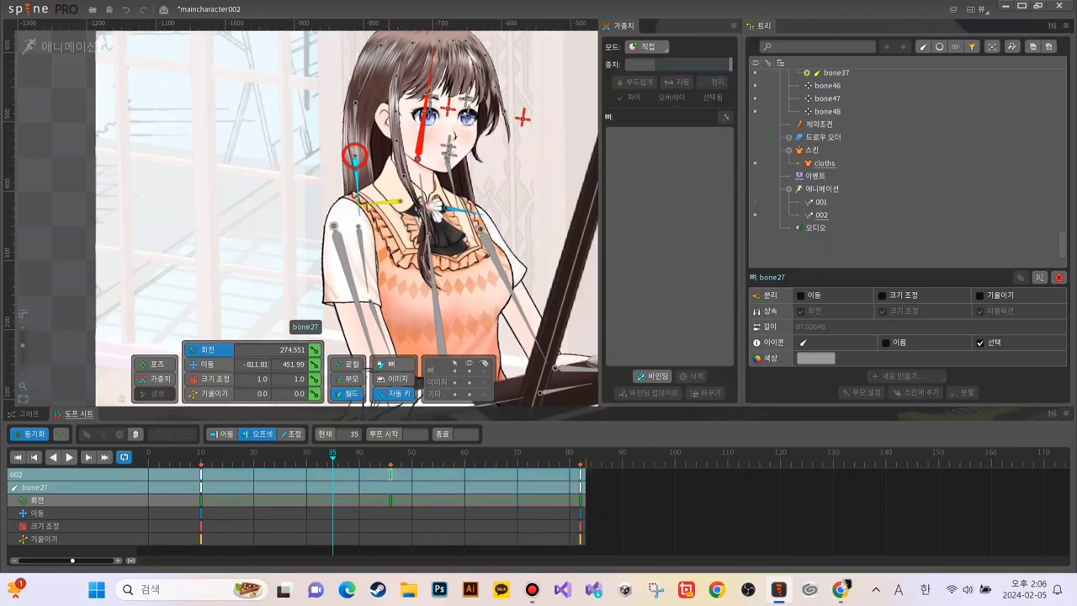
double_click(390, 475)
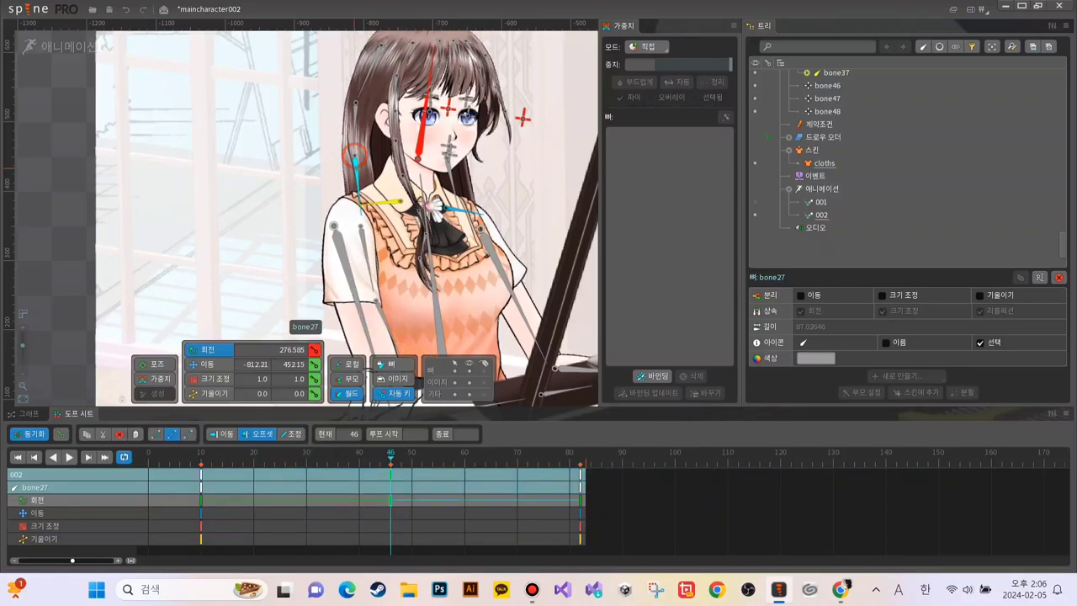
key(space)
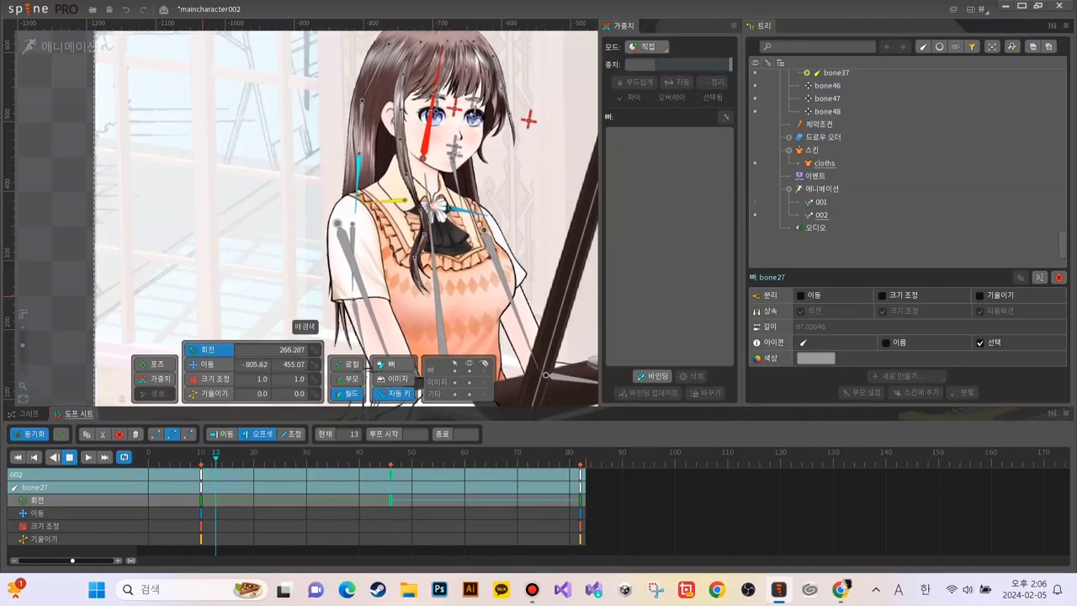
key(space)
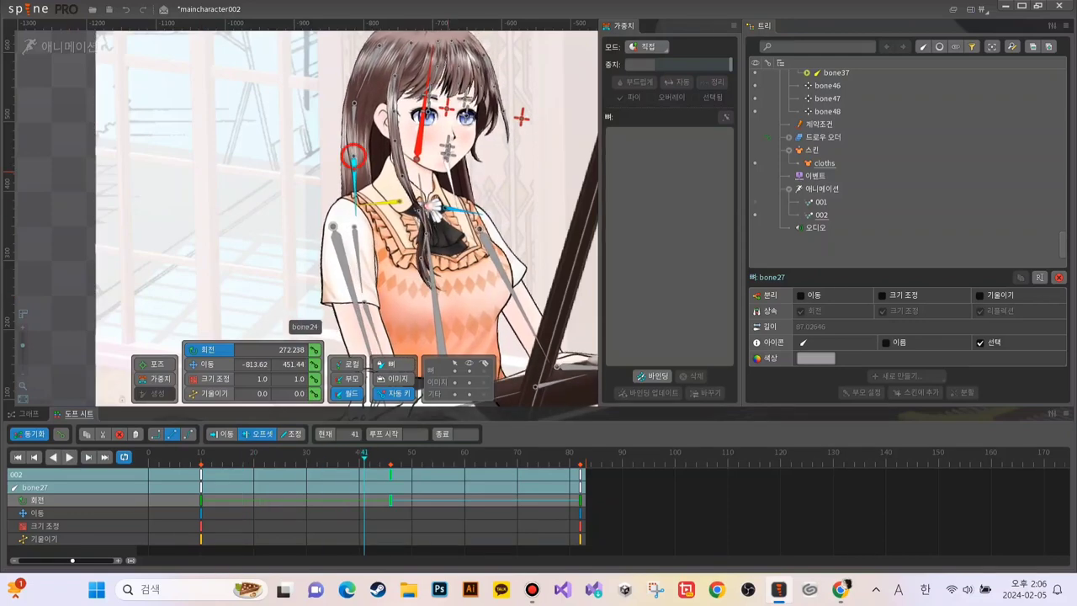
Step: Select bone24, key its rotation, translation, scale and shear at frame 0, and copy those keys to frame 80
click(444, 157)
click(149, 454)
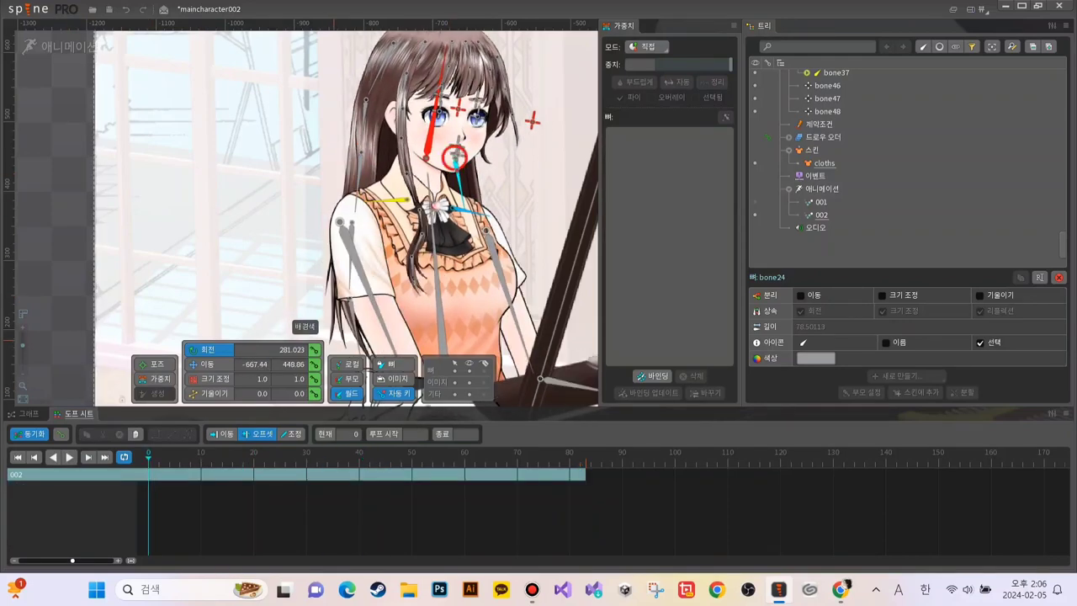
click(314, 350)
click(314, 366)
click(314, 379)
click(314, 393)
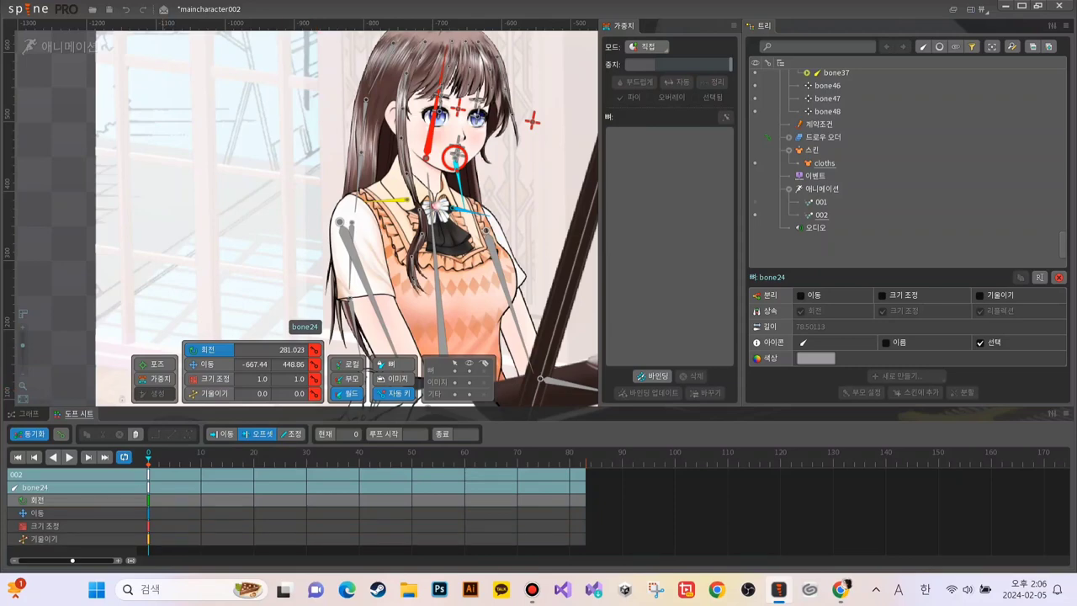
click(148, 475)
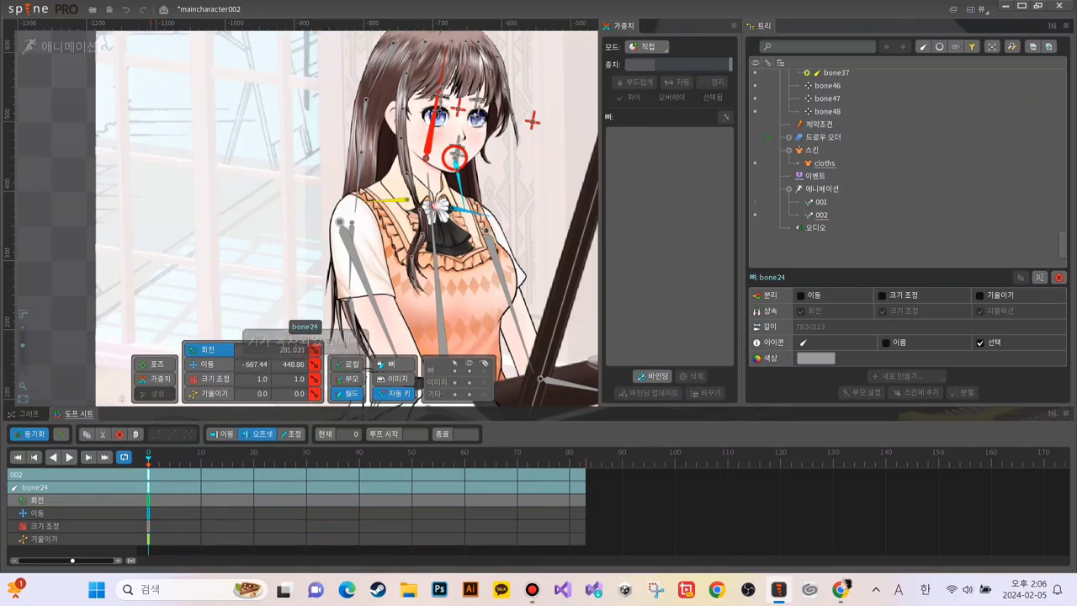
key(ctrl+c)
click(570, 455)
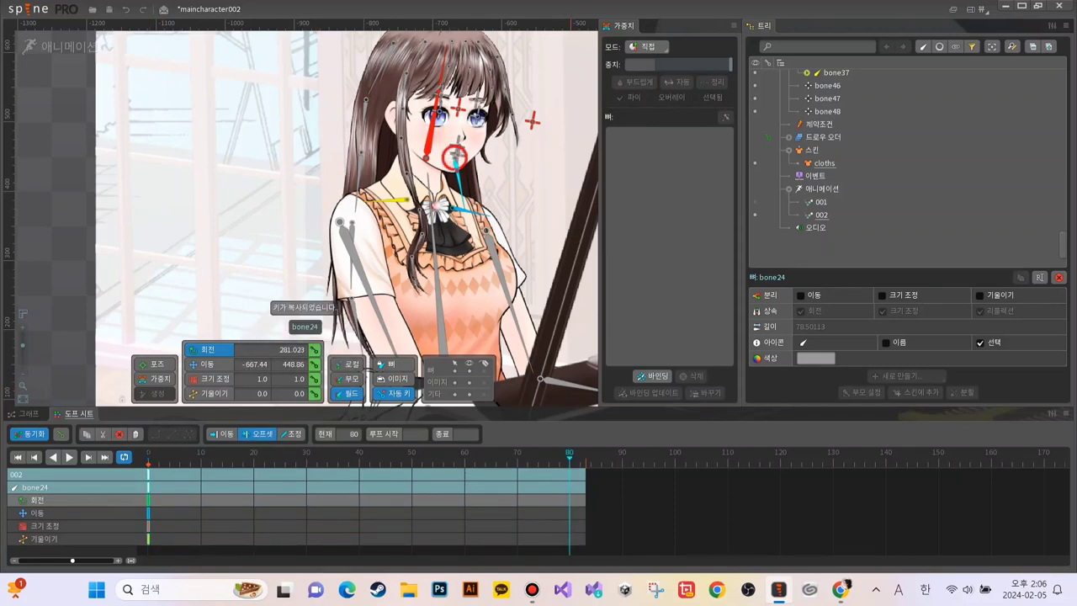
key(ctrl+v)
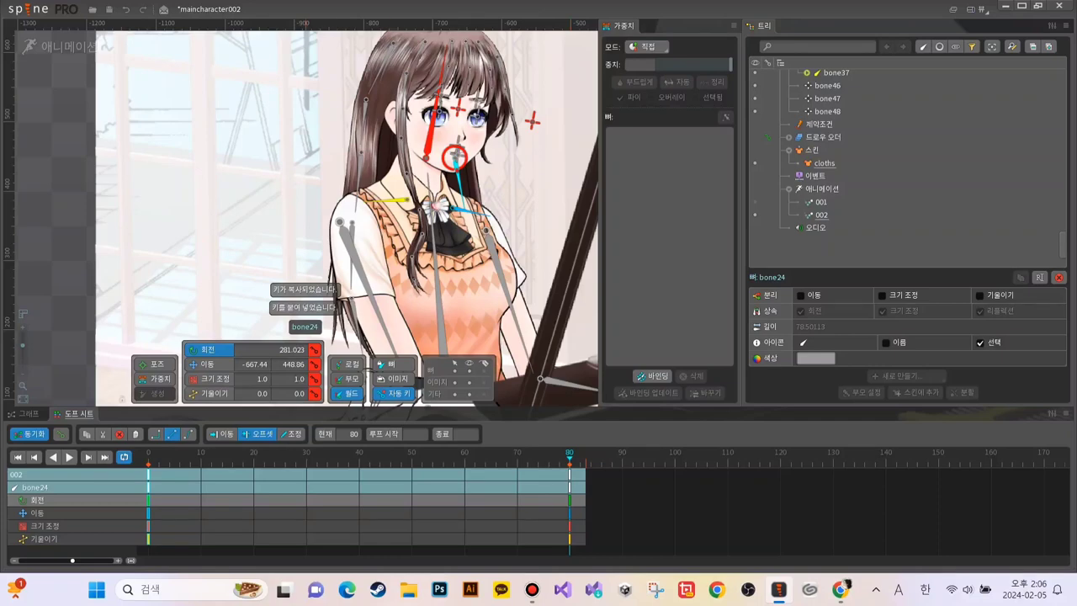
Step: Rotate bone24 to about 290° at frame 40, keying the rotation, and play the loop to check it
click(359, 456)
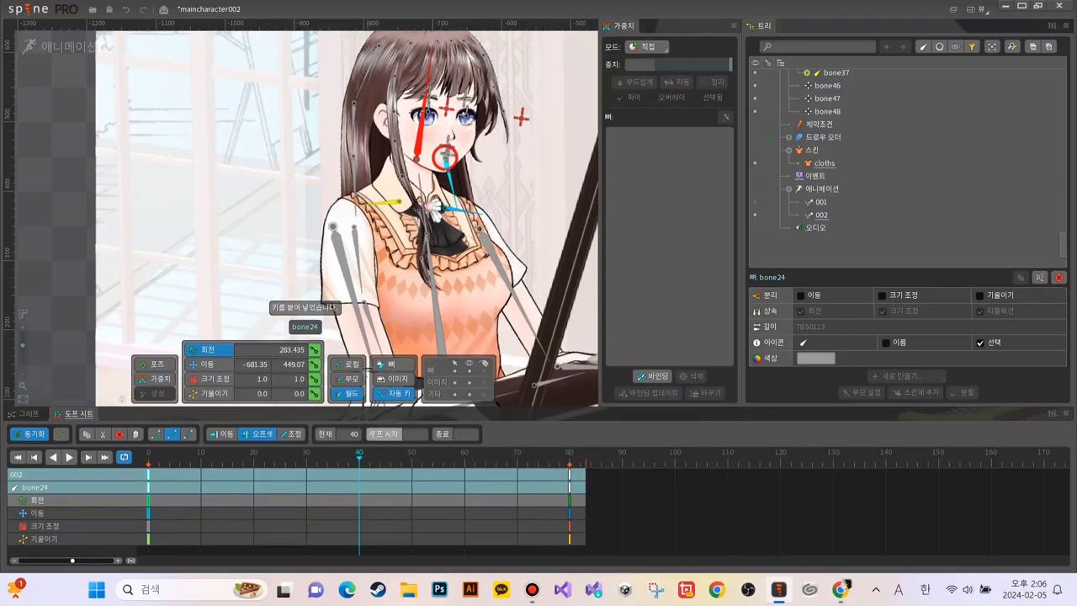
drag(449, 192, 452, 191)
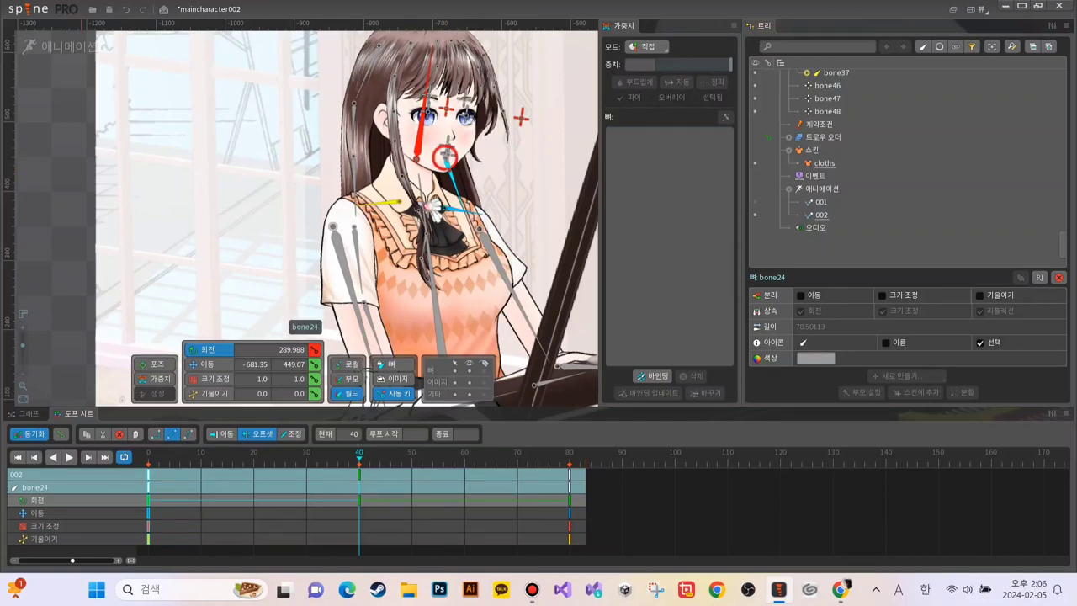
click(69, 456)
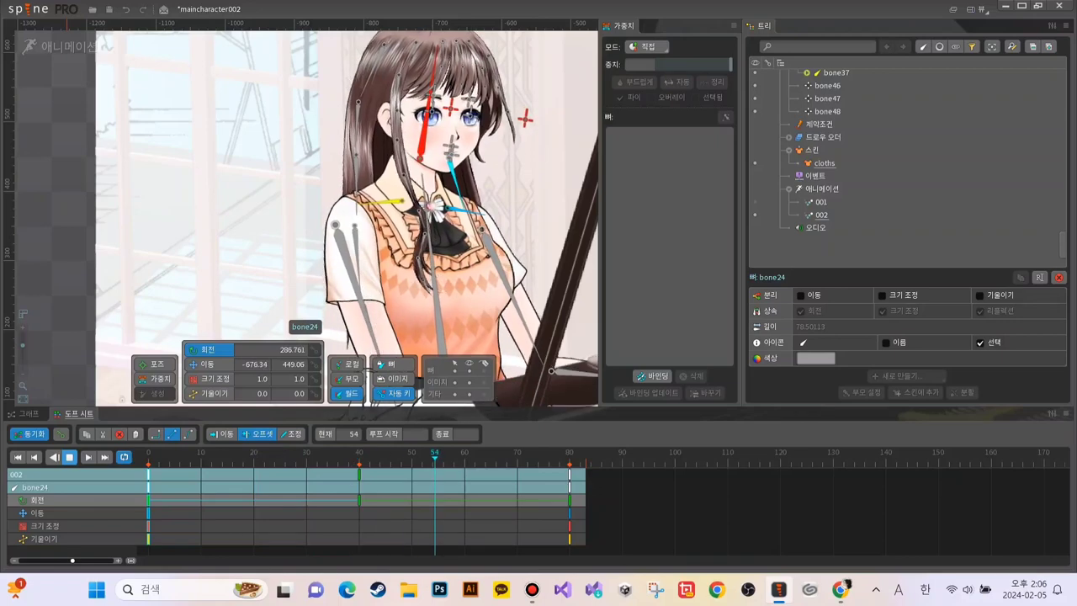
click(69, 457)
Step: Refine bone24's rotation on its frame 40 key to about 287.8°, playing the loop to check the swing
click(359, 475)
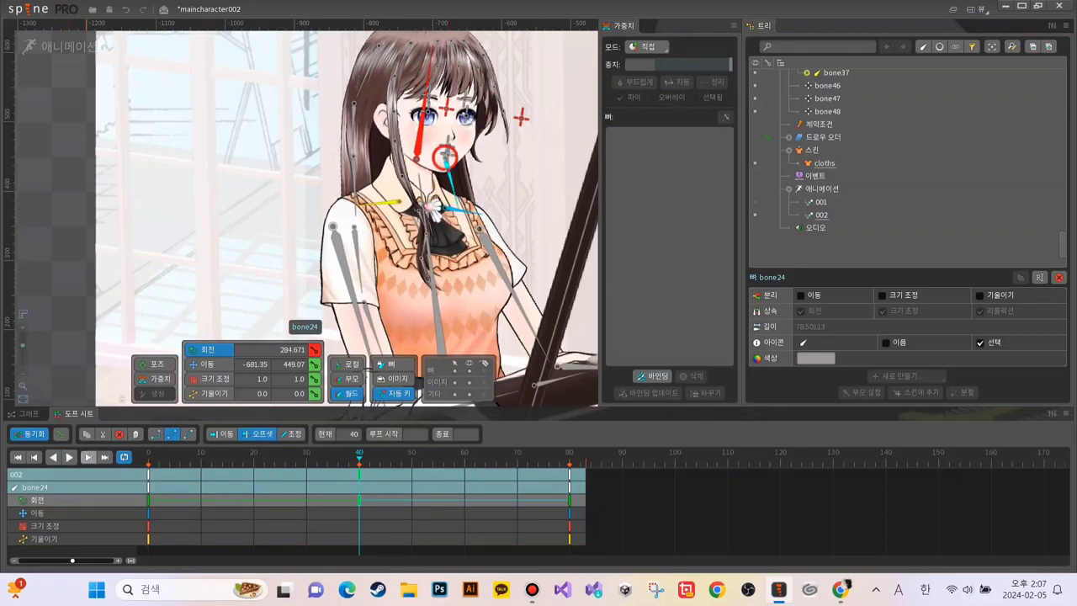
key(space)
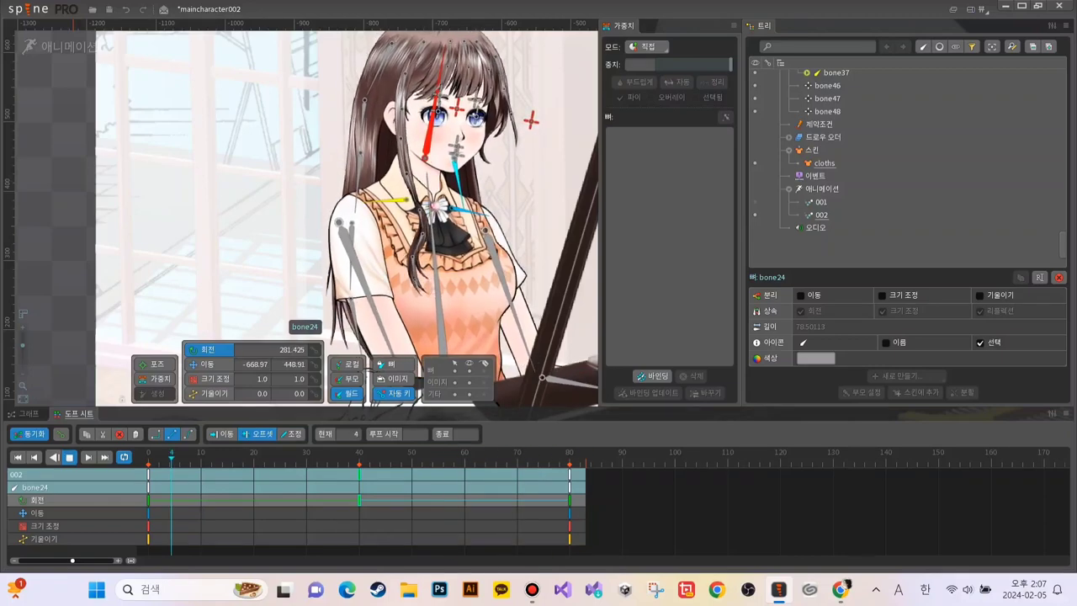
key(space)
click(360, 454)
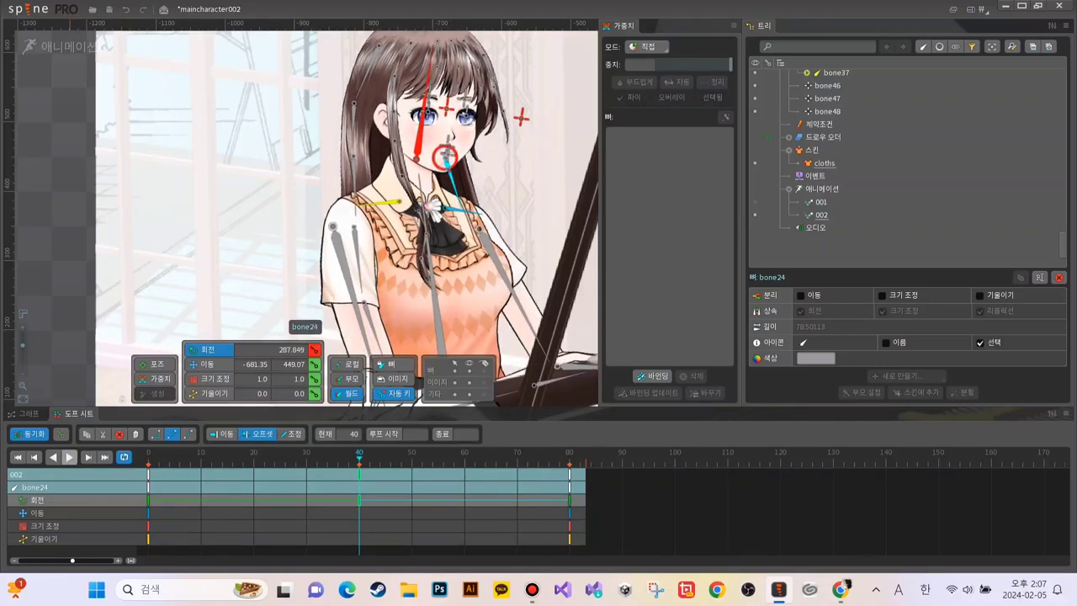
key(space)
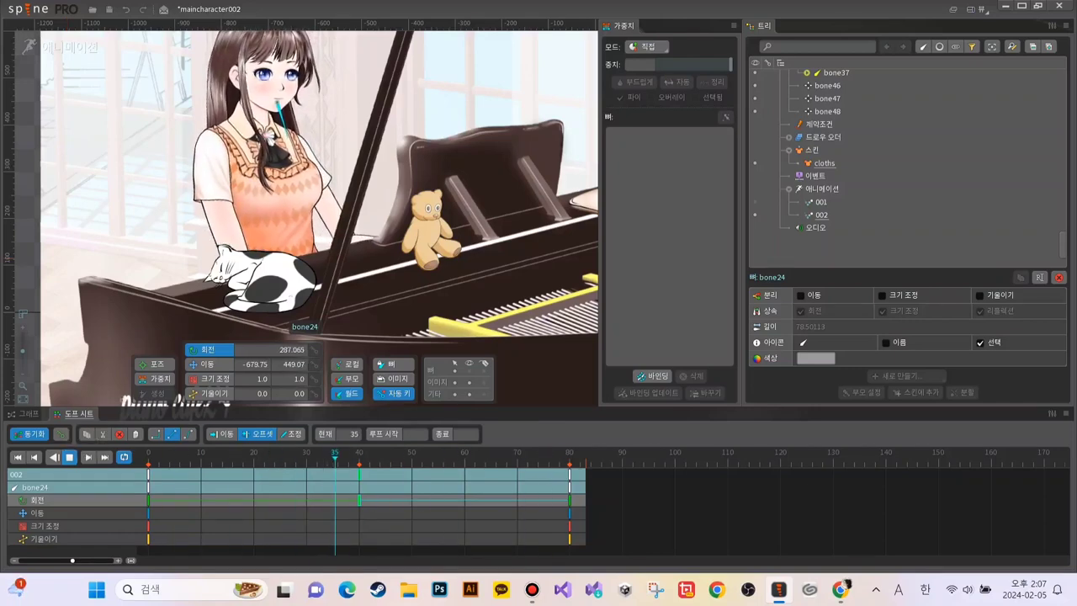
Step: Compare the playback of animations 001 and 002 over the whole scene, ending on animation 002
click(755, 202)
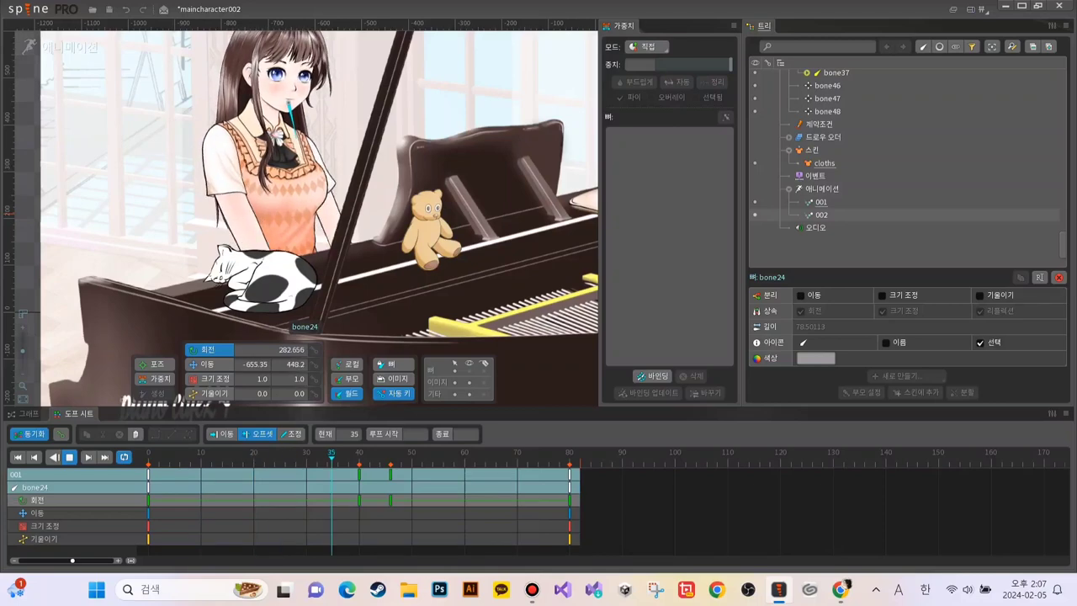
scroll(294, 322, down, 3)
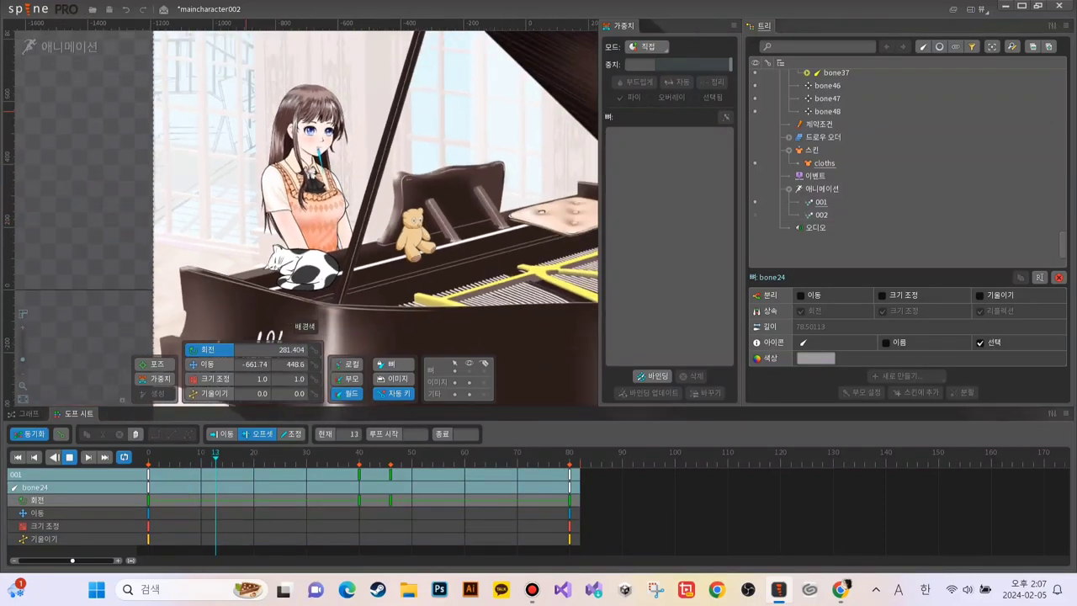
key(space)
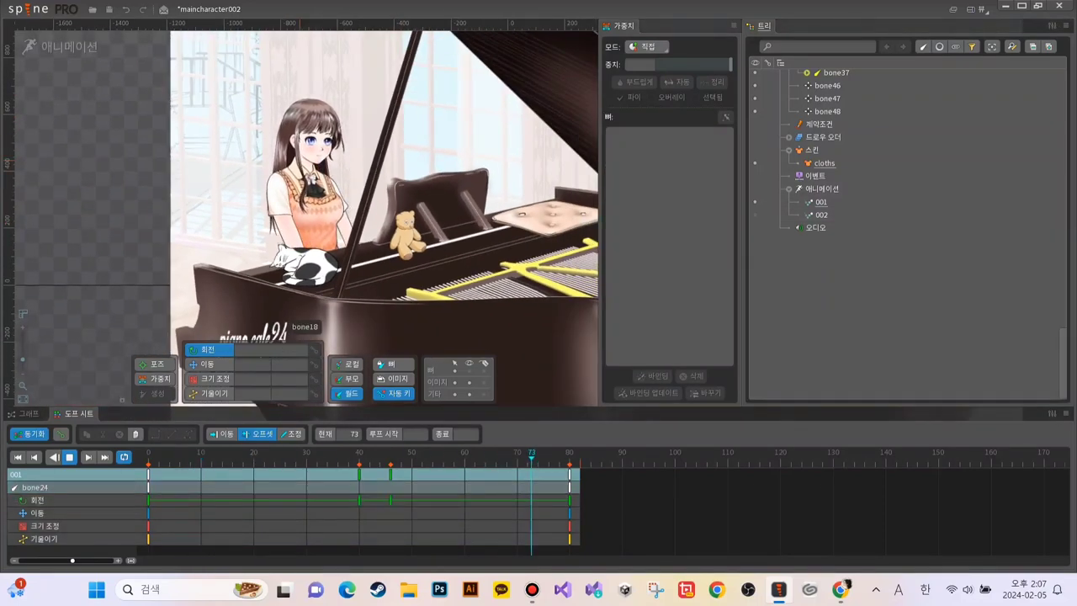
scroll(291, 145, up, 3)
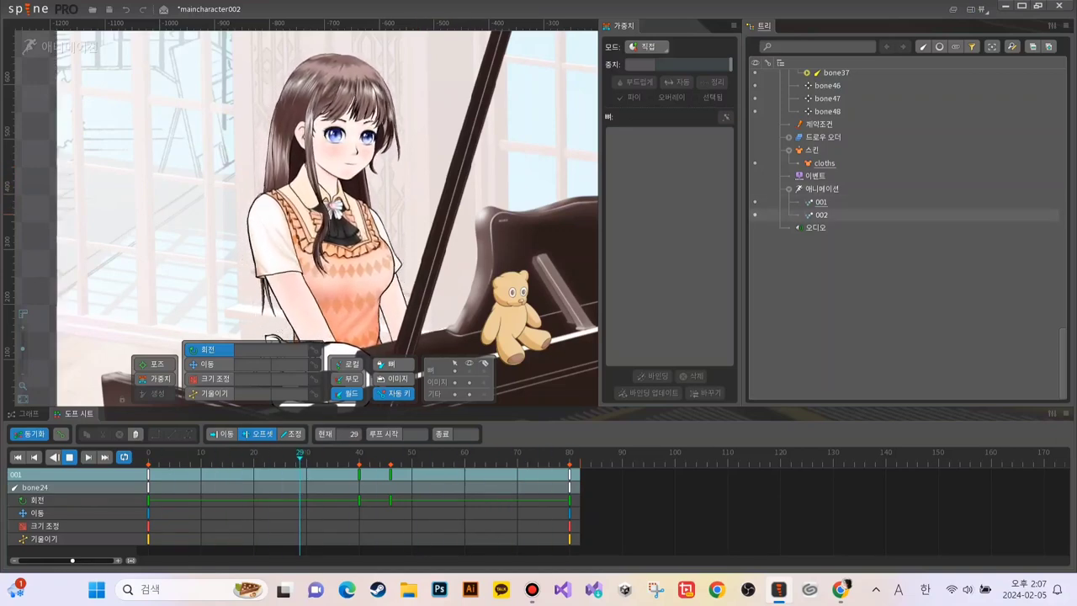
click(821, 215)
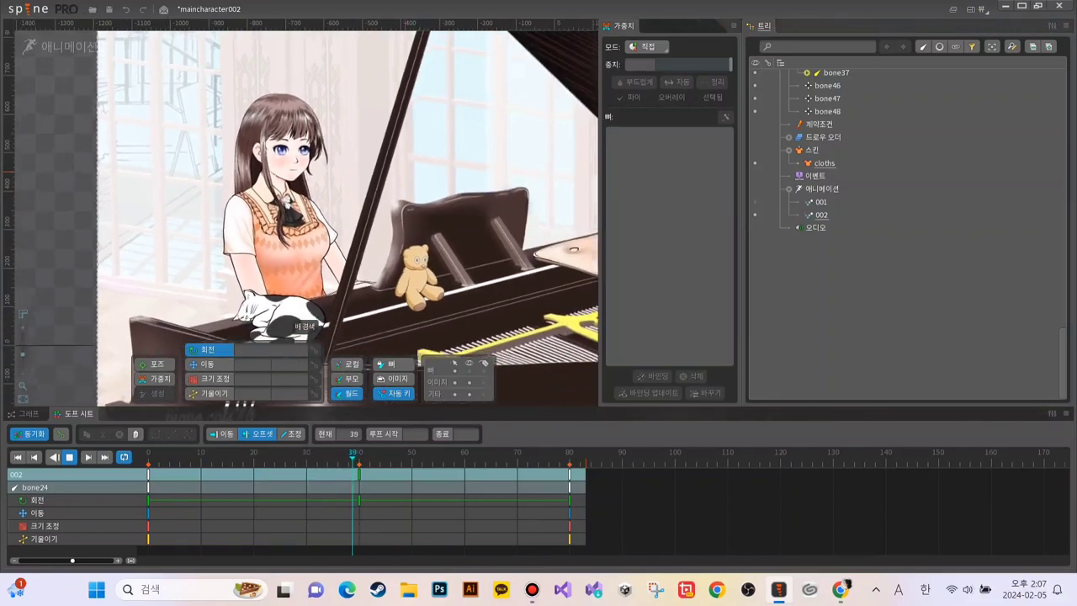
click(820, 202)
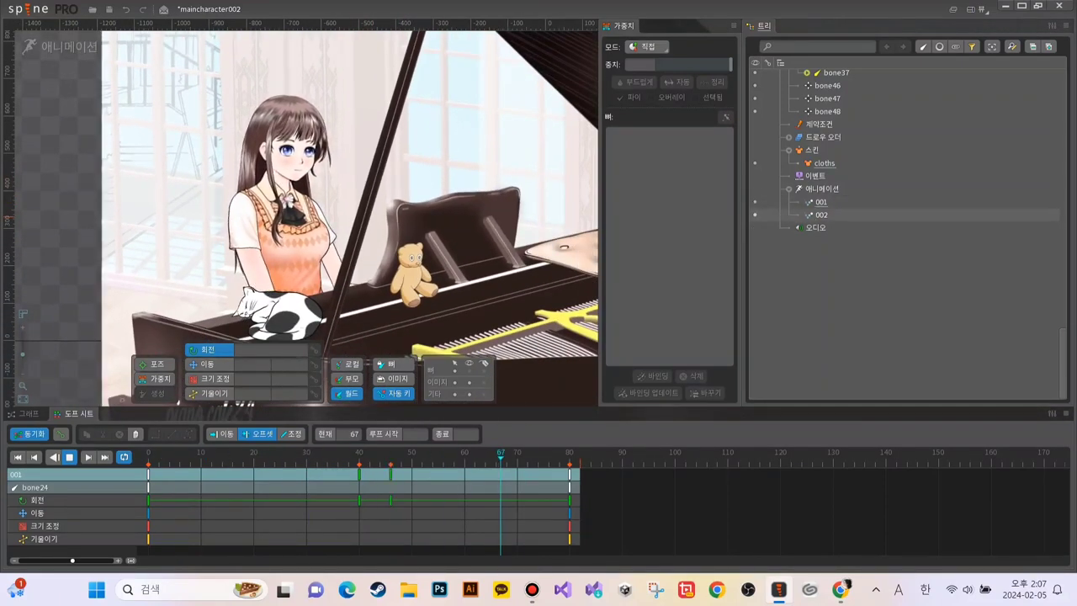
click(755, 215)
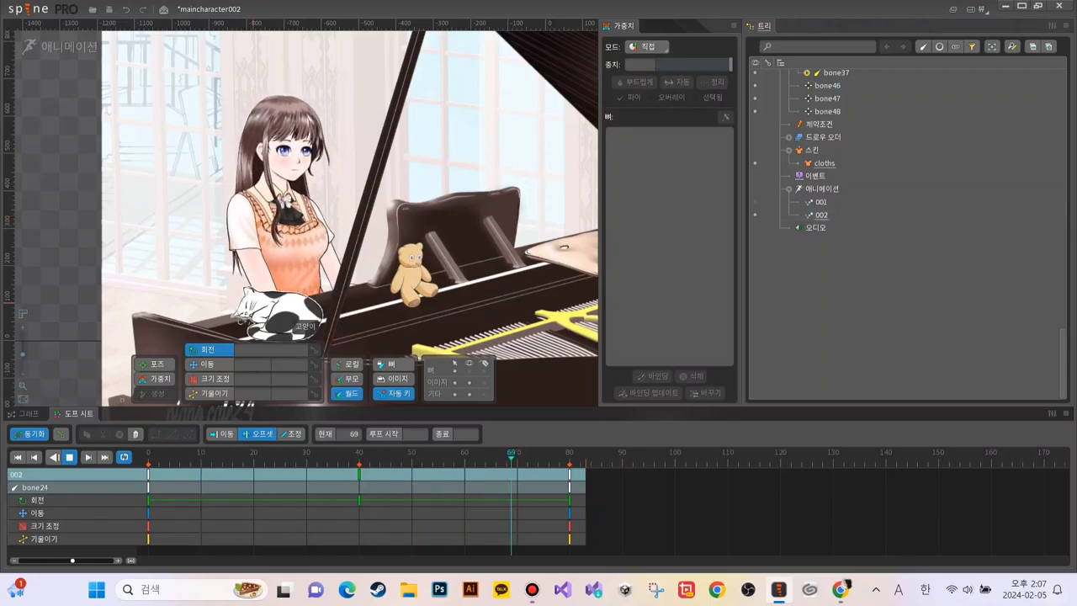
click(70, 457)
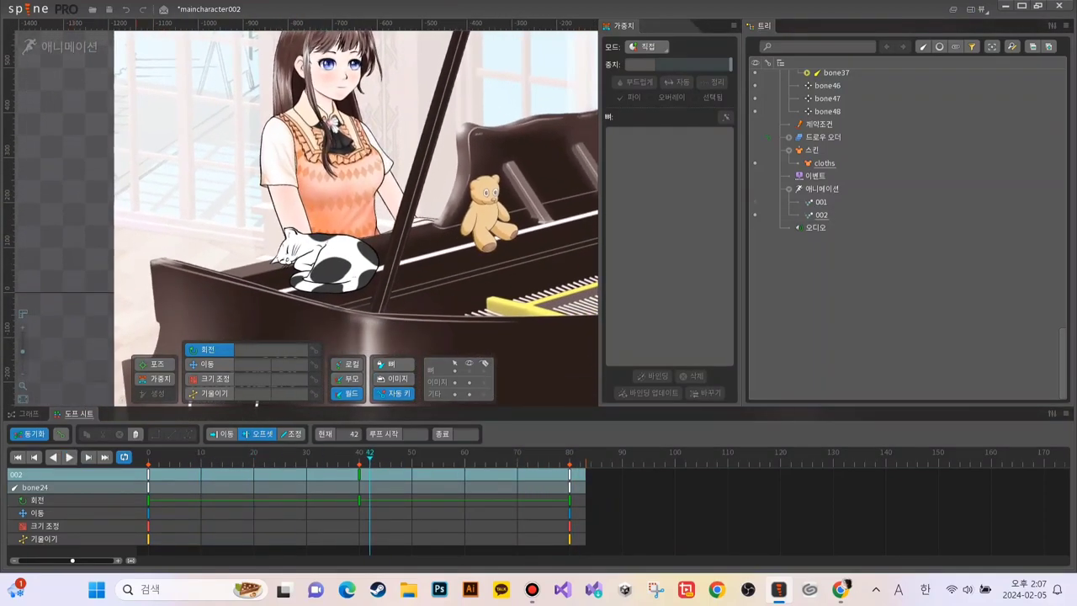
Step: Select bone48 on the sleeping cat and key its rotation, translation, scale and shear at frame 0
click(318, 260)
scroll(318, 261, up, 2)
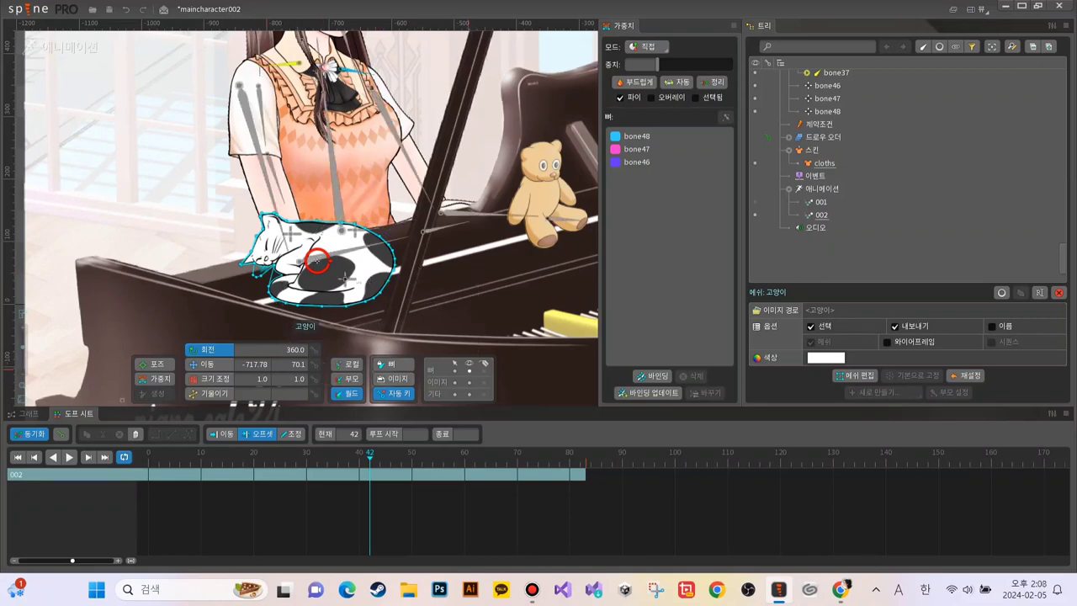
scroll(317, 261, up, 1)
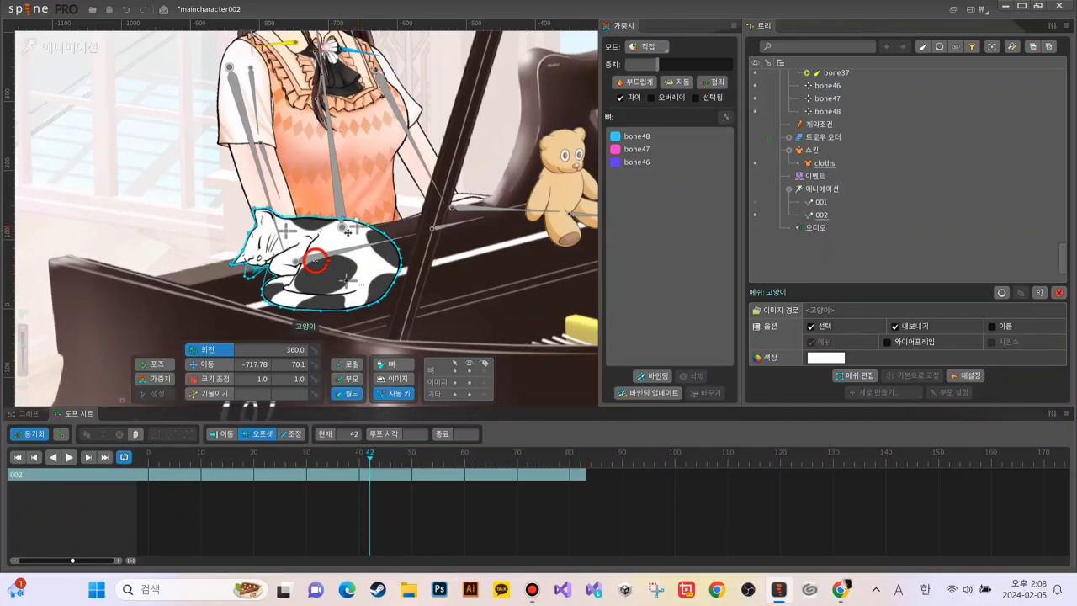
click(316, 261)
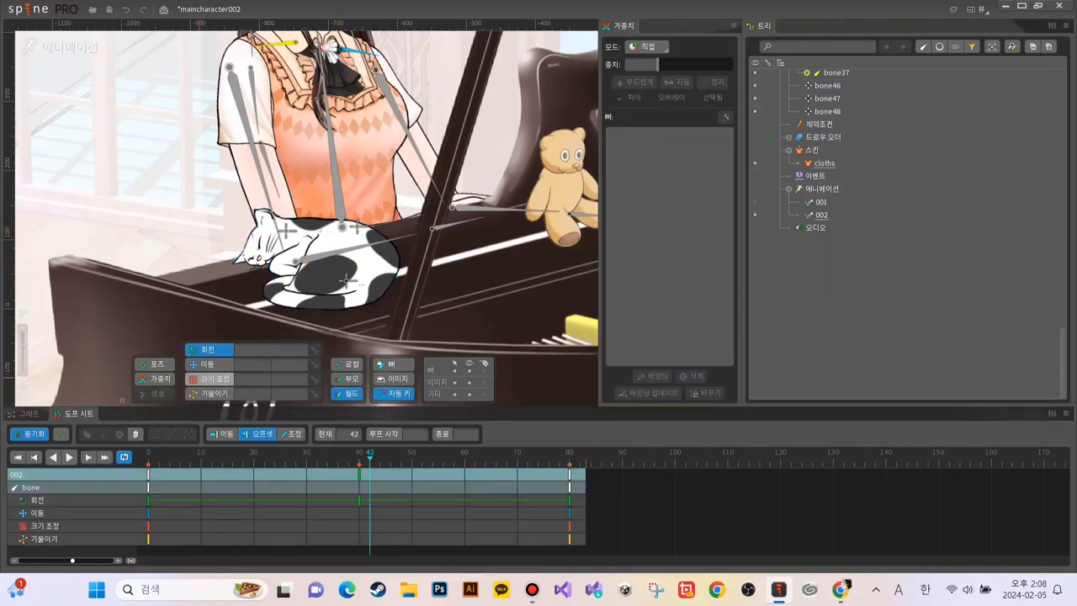
key(v)
scroll(348, 280, up, 1)
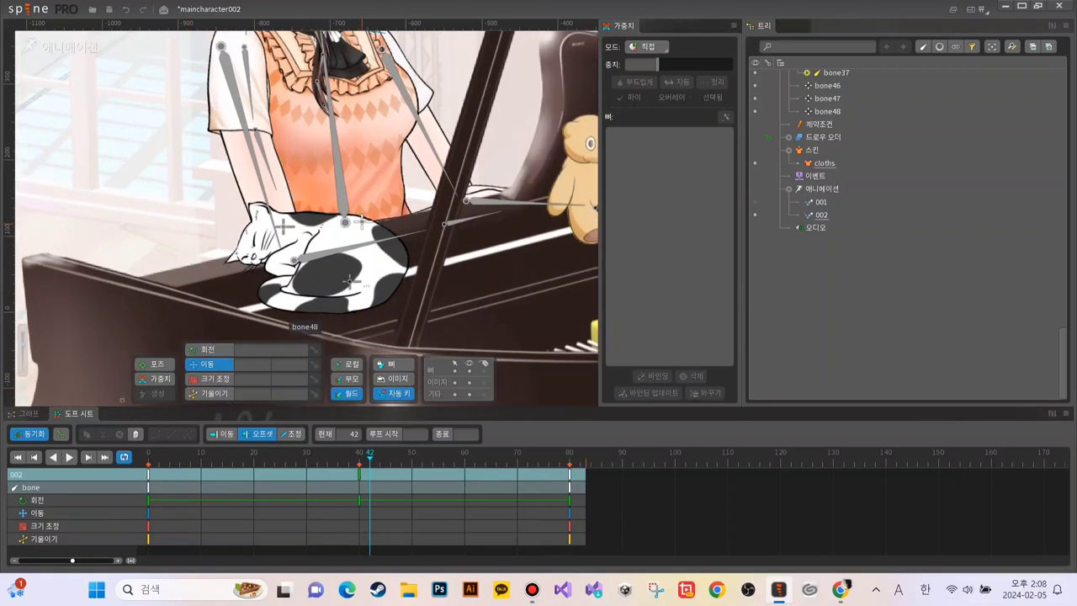
click(349, 281)
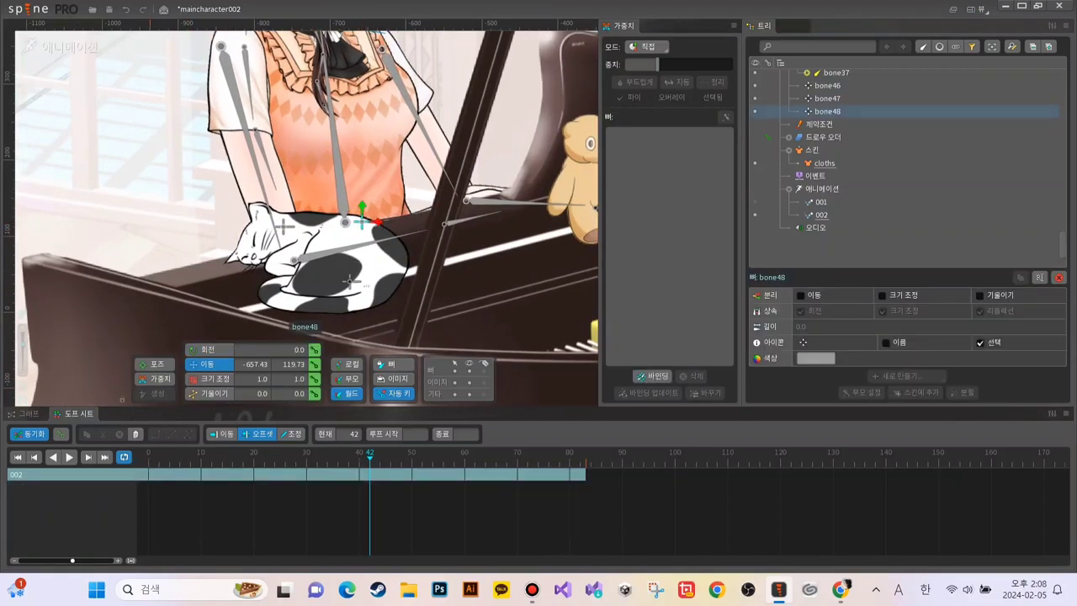
key(Home)
click(315, 350)
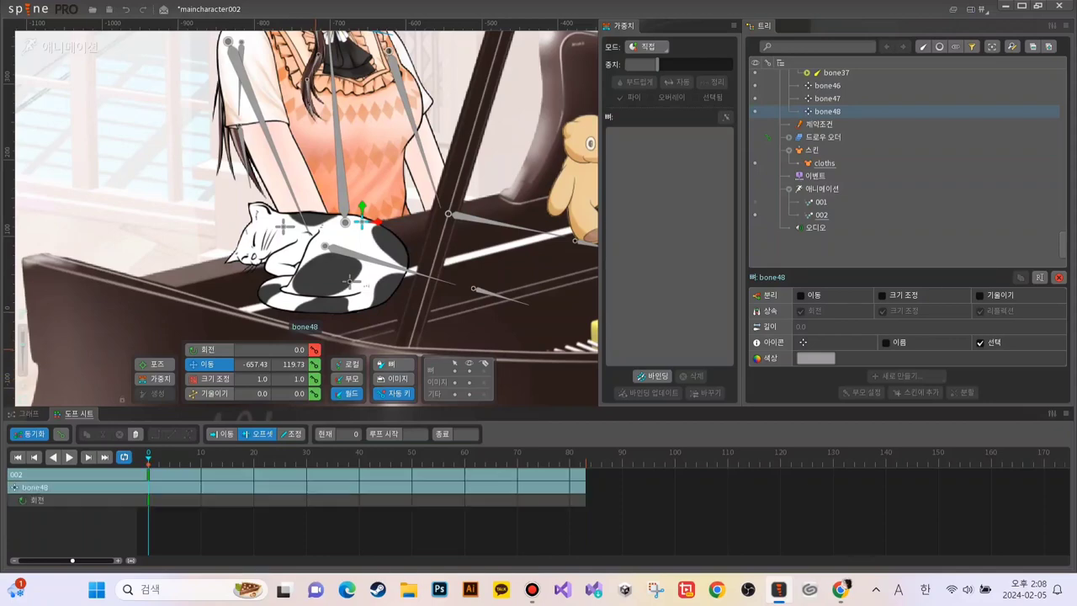
click(314, 363)
click(315, 379)
click(314, 393)
Step: Copy bone48's frame 0 keys to frame 80
click(148, 474)
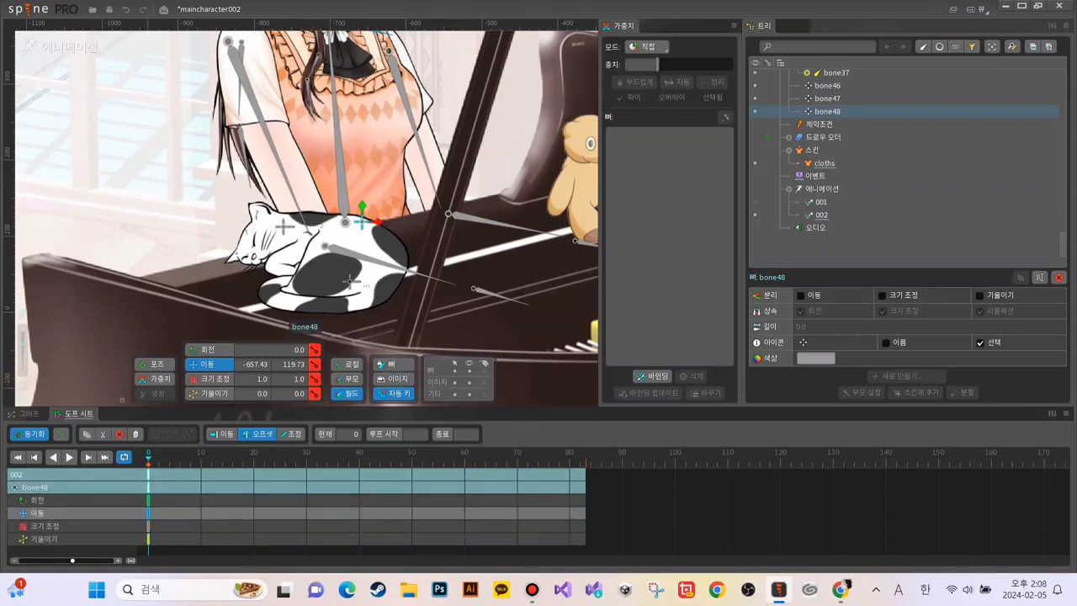
key(ctrl+c)
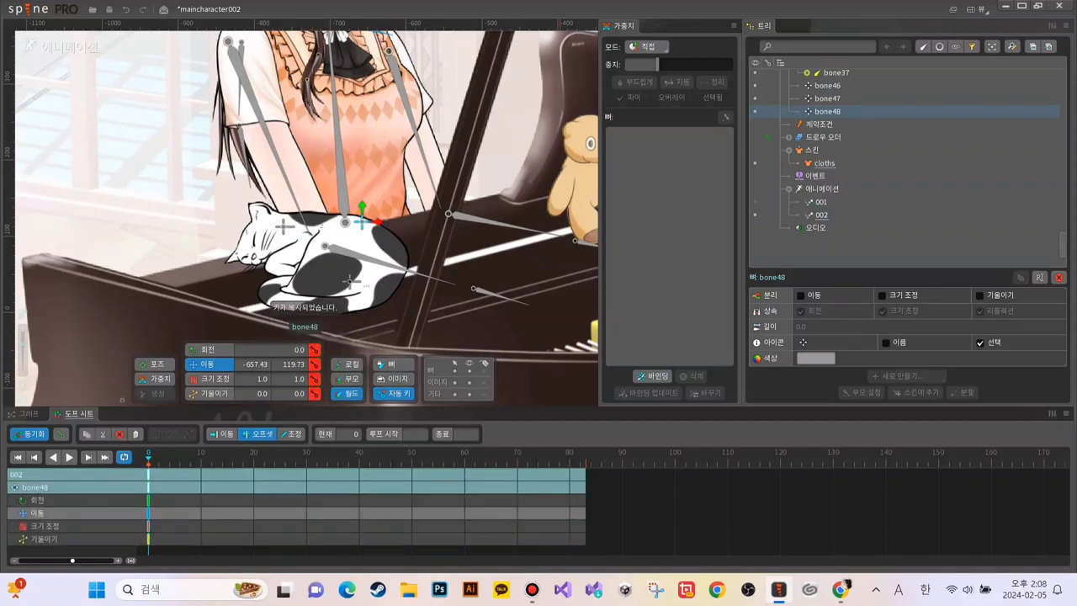
click(570, 454)
key(ctrl+v)
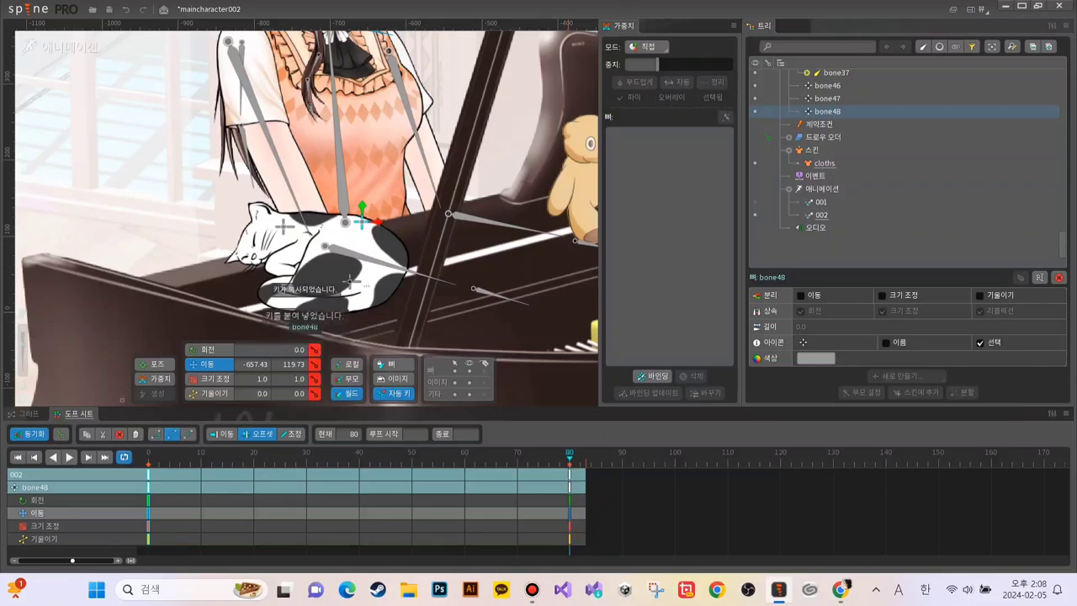
Step: Translate bone48 to about X -651.5, Y 123.4 at frame 40, keying the move, and play the loop to check it
click(359, 453)
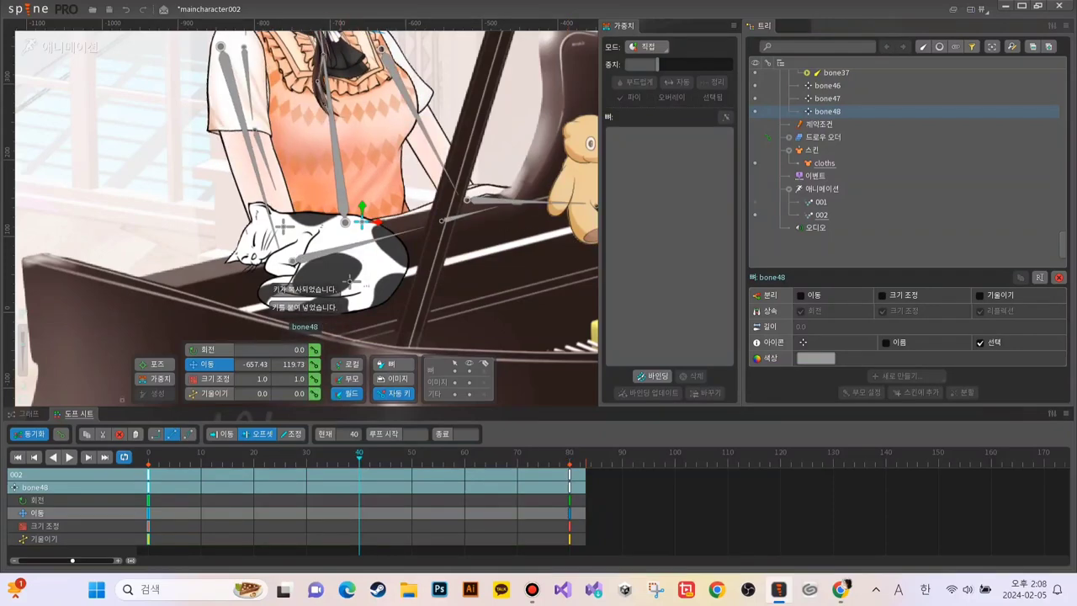
drag(361, 221, 367, 219)
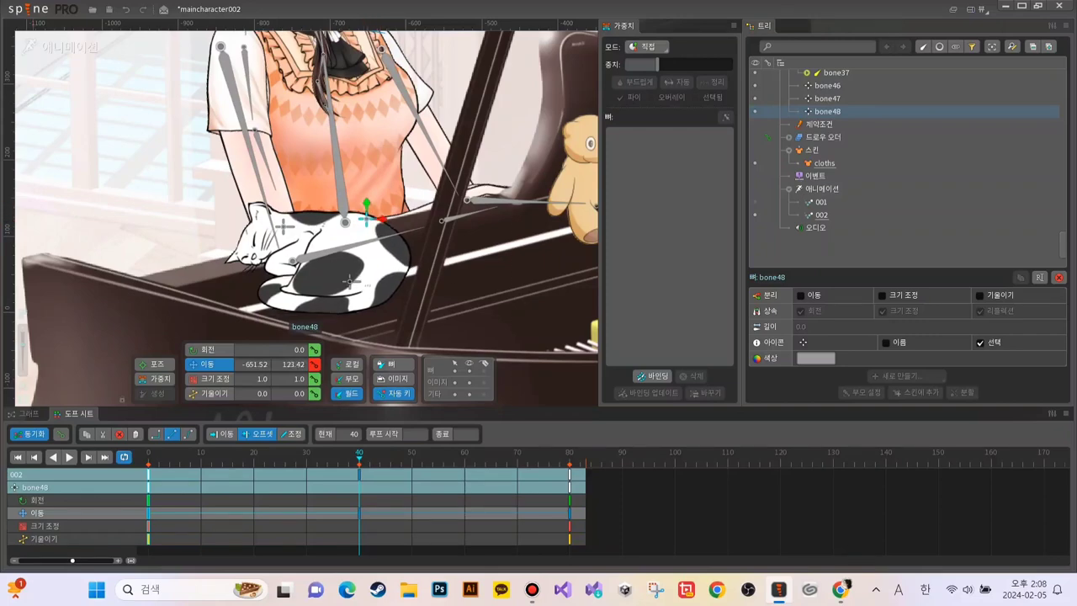
click(69, 457)
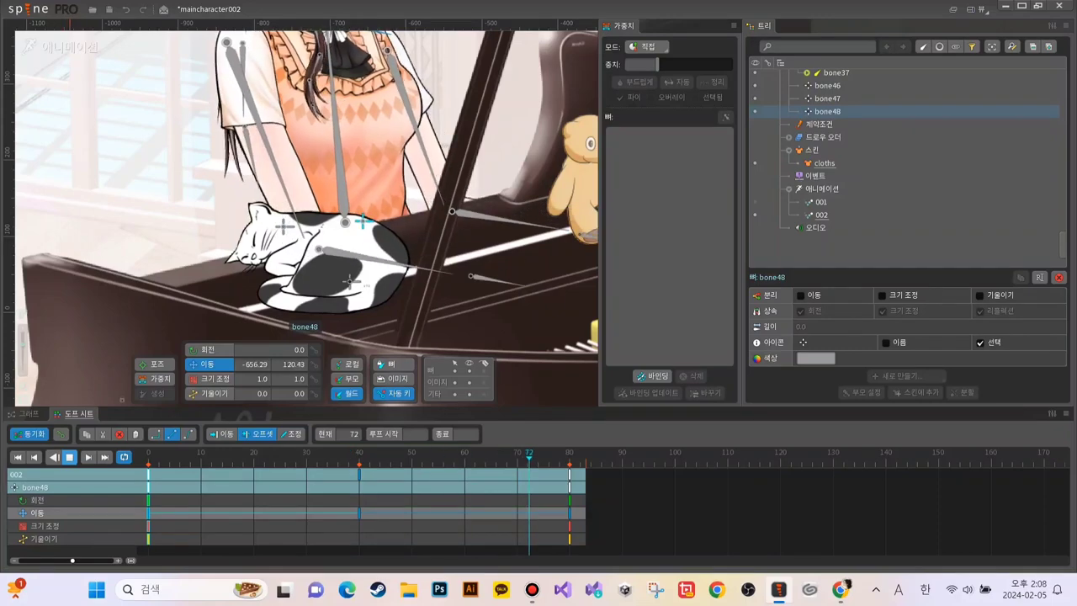
click(69, 457)
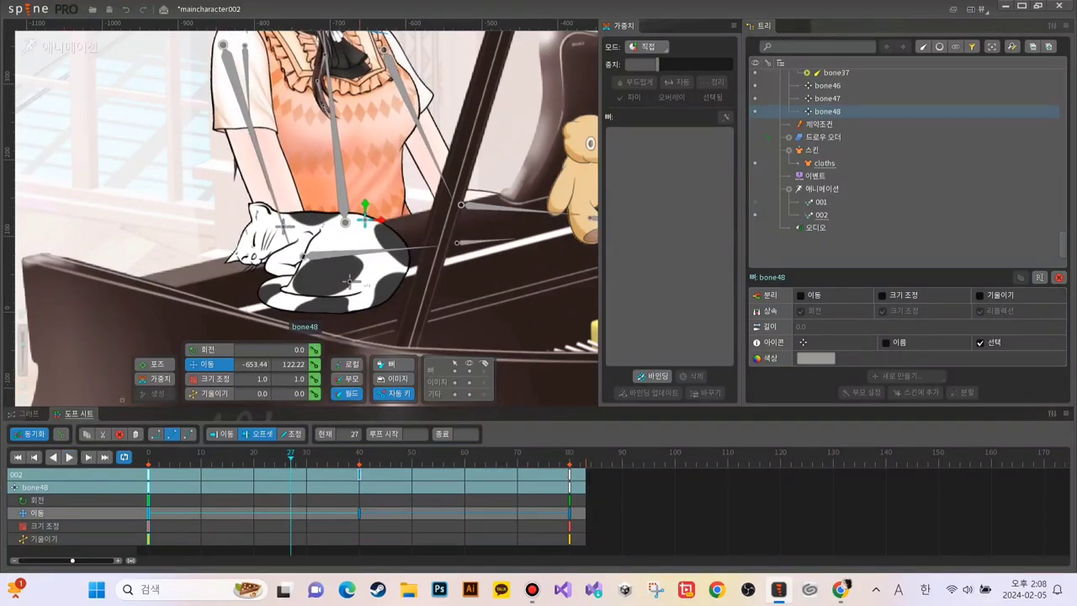
Step: Lower bone48 on its frame 40 key to about Y 120.5, and play the loop to check the cat's movement
click(359, 454)
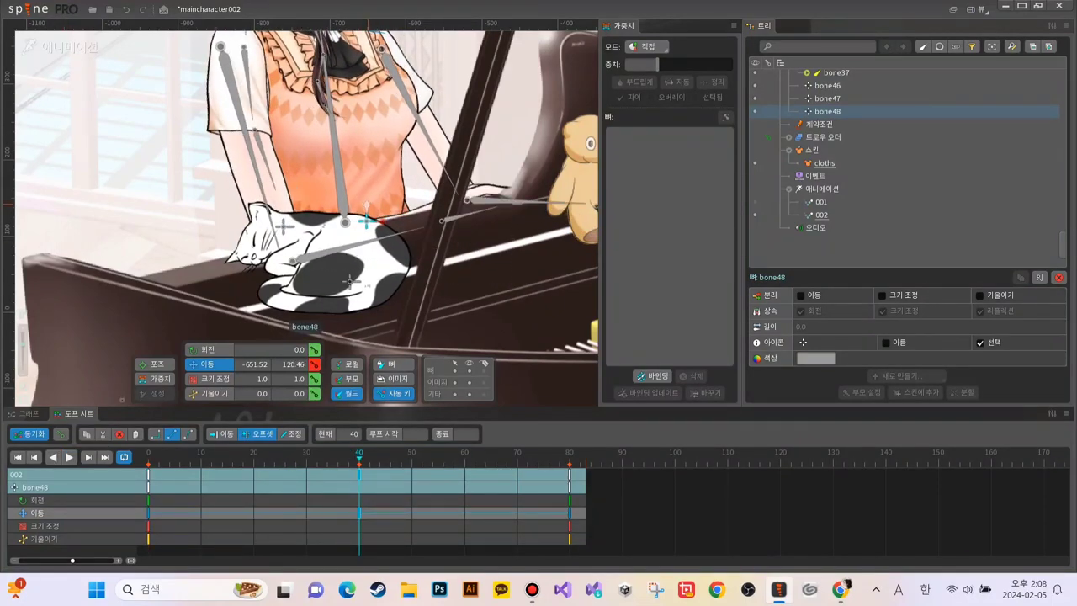
click(70, 457)
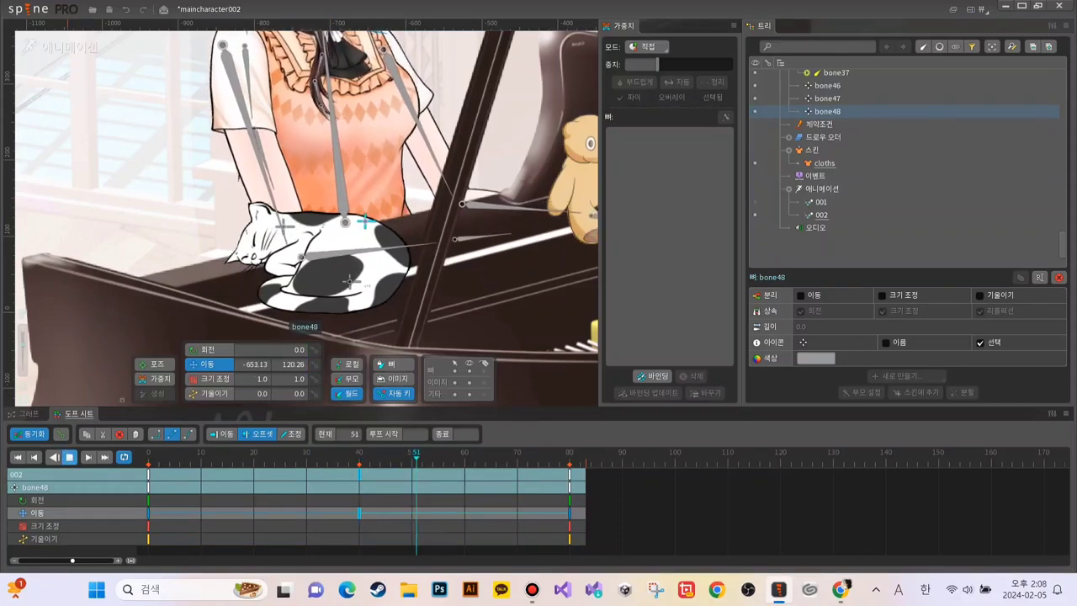
key(space)
Step: Examine the bone weights of the cat mesh's lower vertices, and play the loop to see how bone48 deforms the cat
click(156, 378)
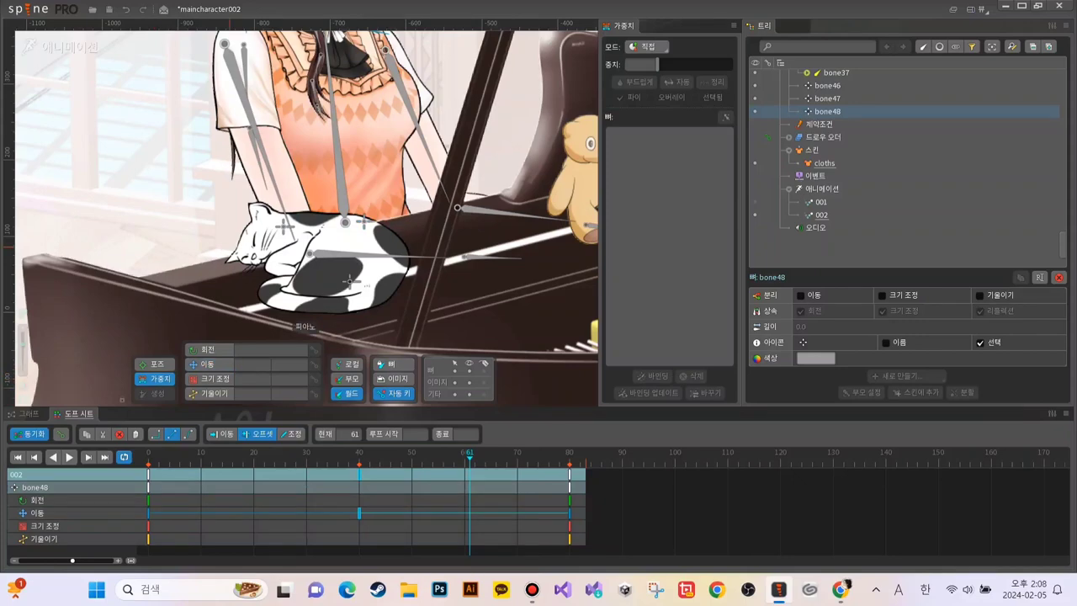
click(244, 267)
click(291, 284)
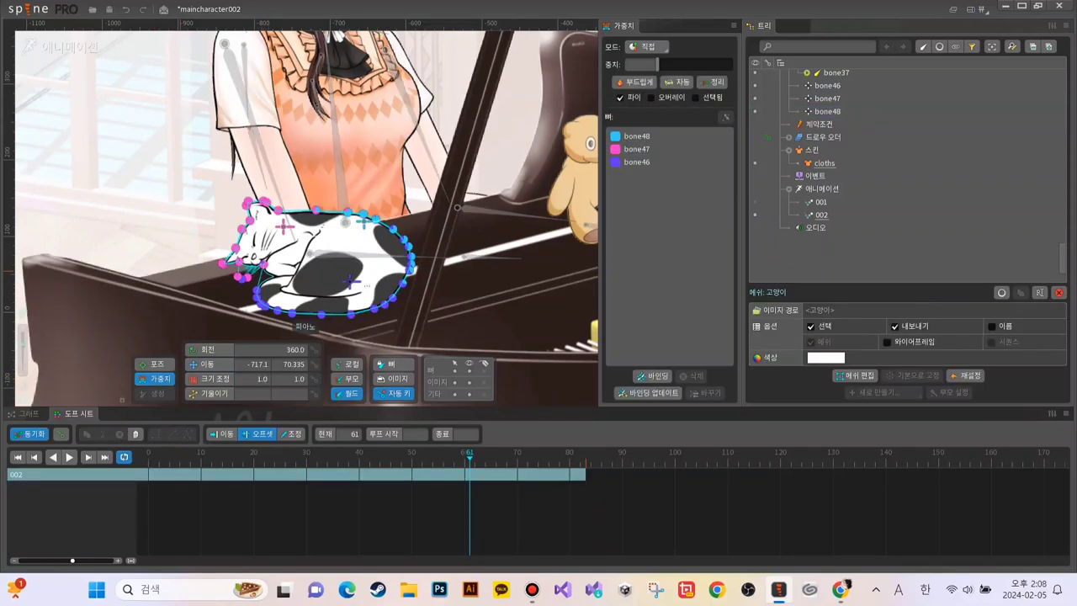
drag(177, 266, 398, 325)
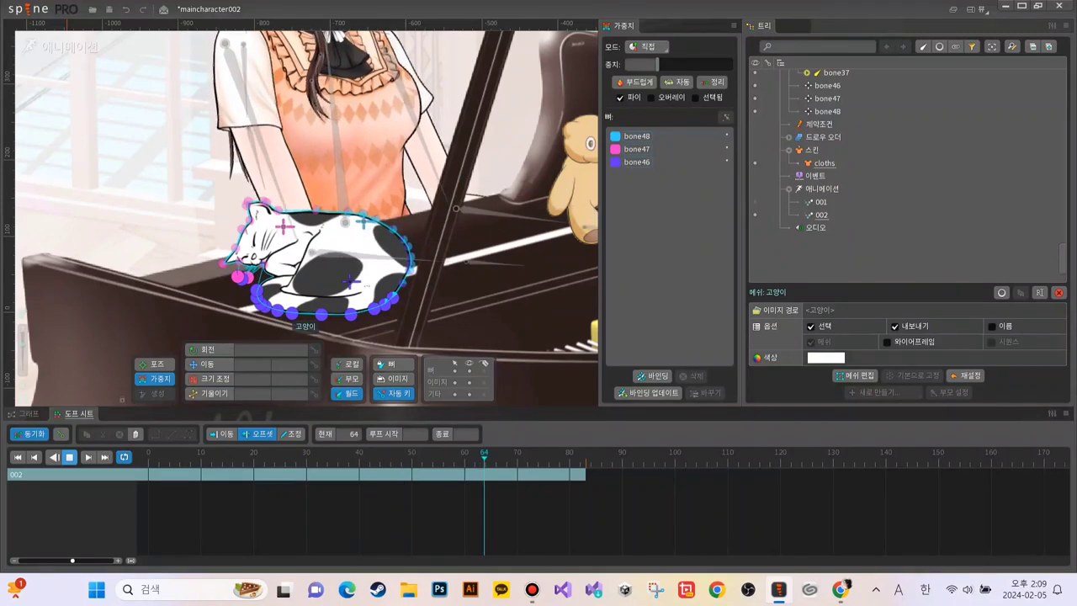
click(202, 364)
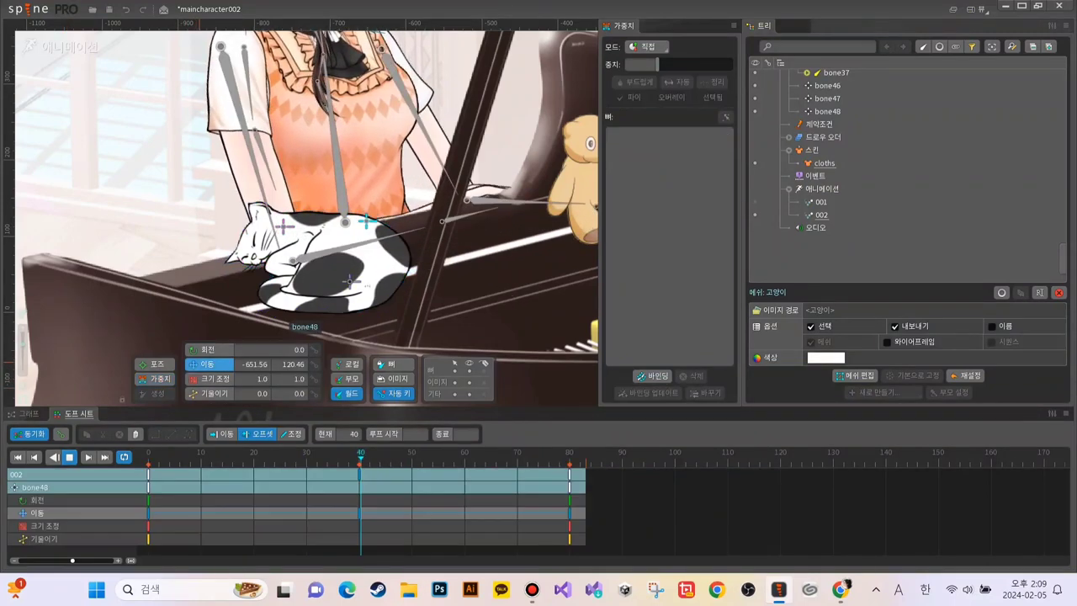
click(69, 457)
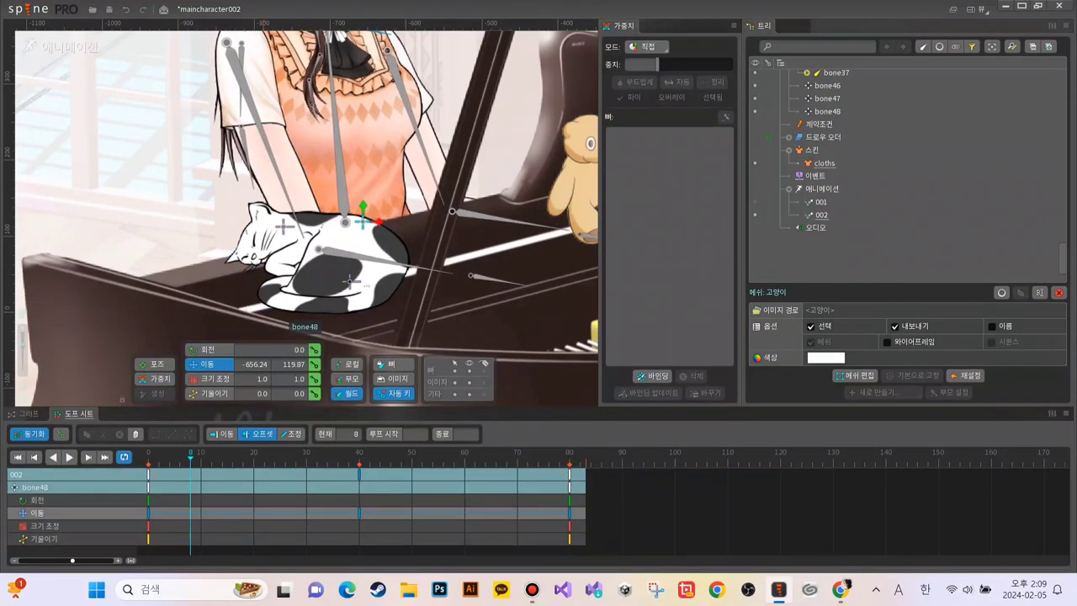
Step: Replay the loop from bone48's frame 40 key and check the cat's movement within the whole scene
click(359, 475)
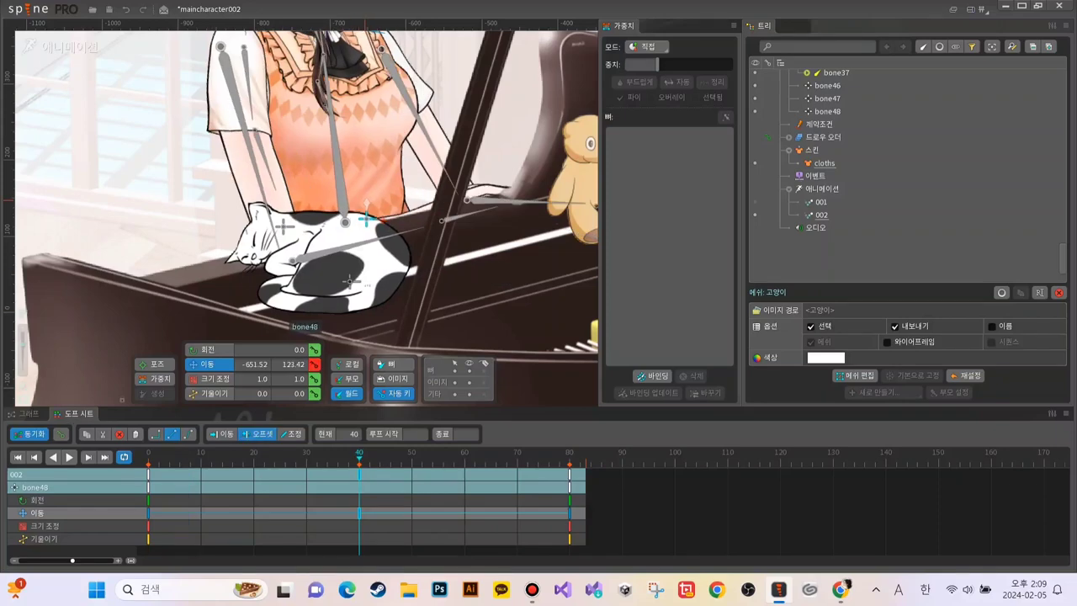
key(l)
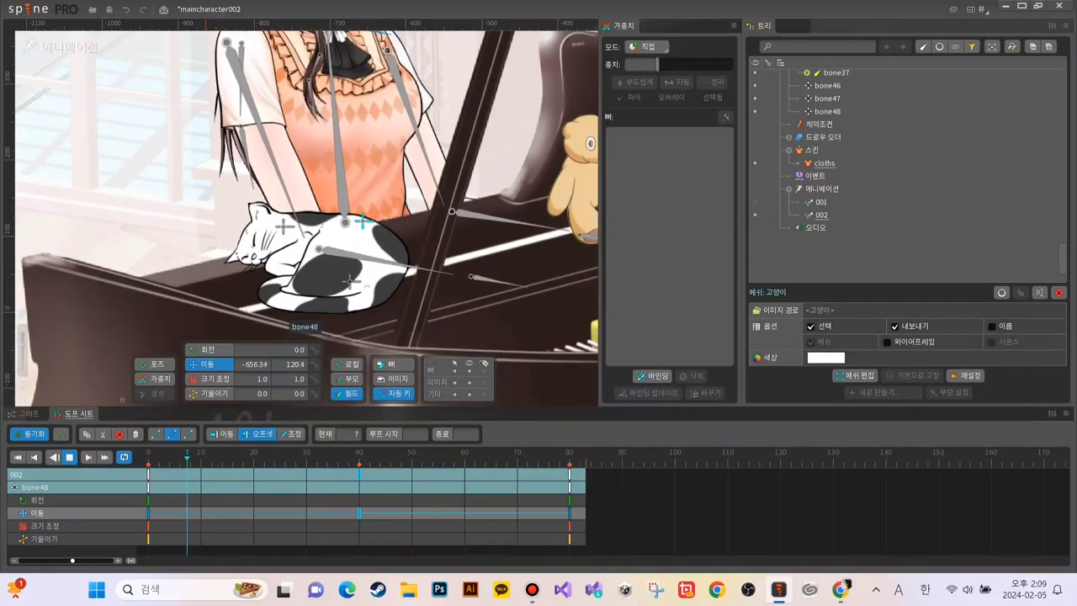
scroll(293, 210, down, 5)
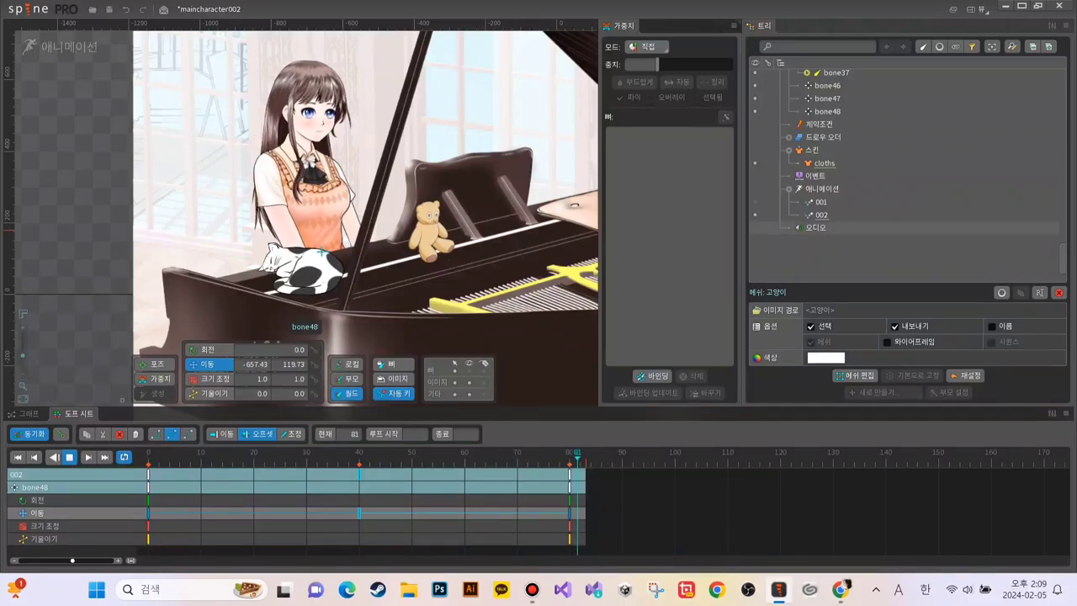
Step: Compare the playback of animations 001 and 002 by alternating between them, finishing with a closer look at 001
click(821, 202)
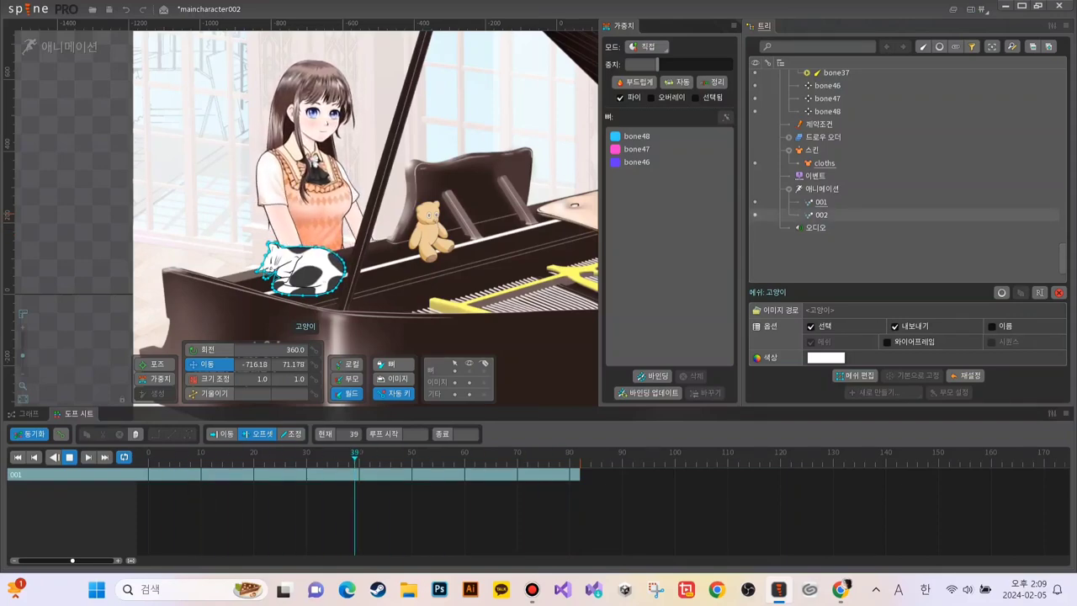
click(755, 215)
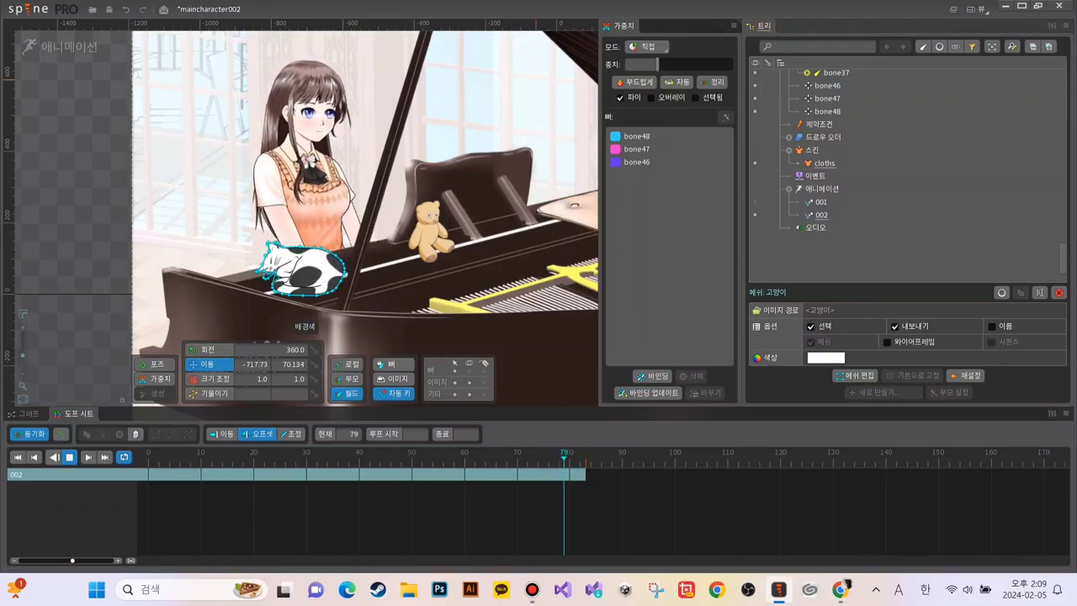
key(space)
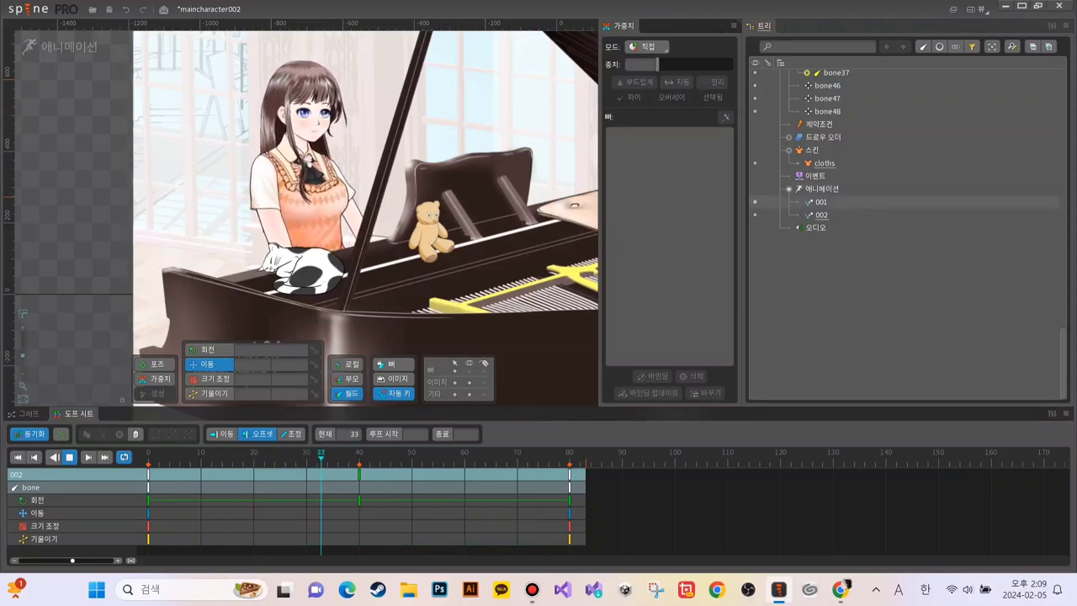
click(755, 202)
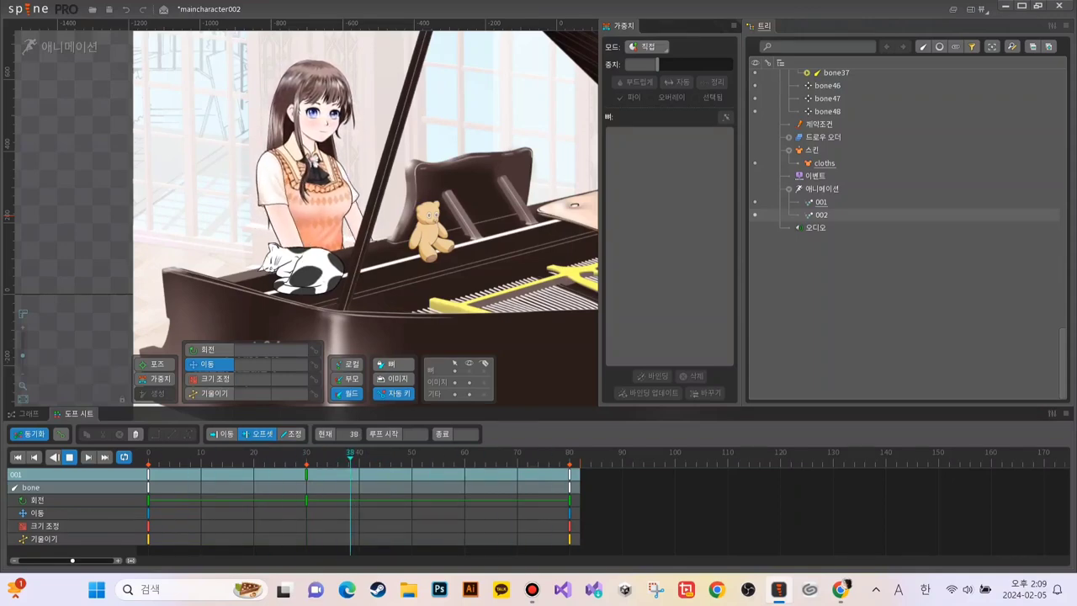
click(755, 215)
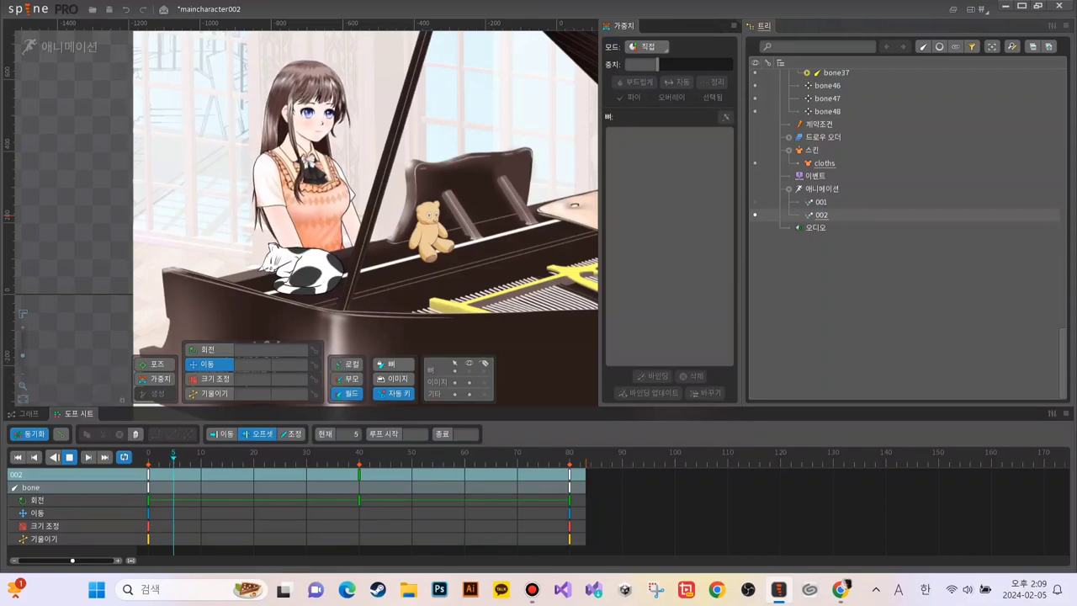
click(820, 202)
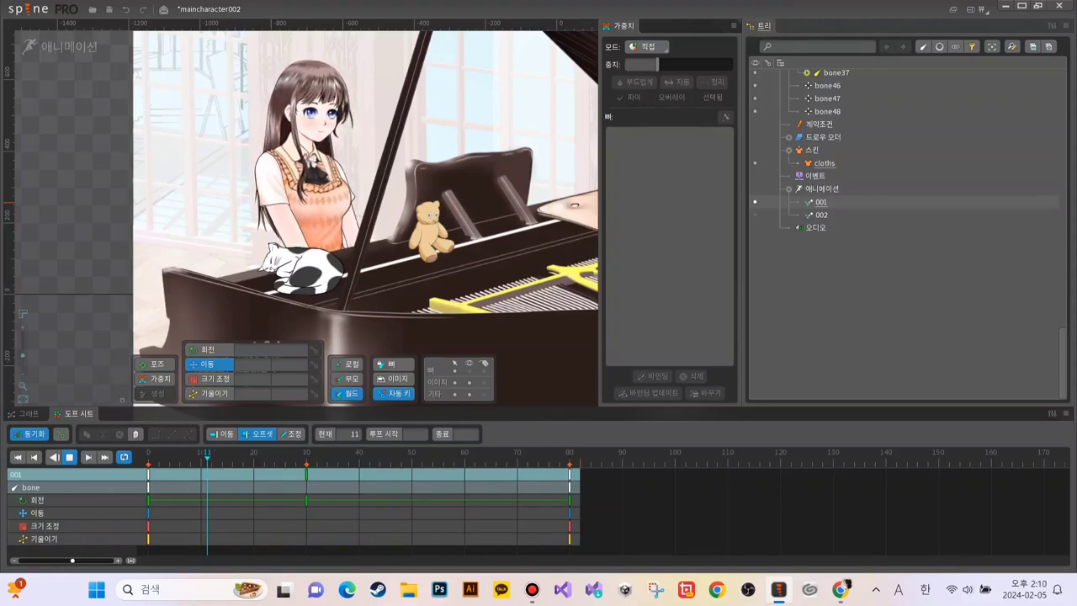
scroll(305, 337, up, 5)
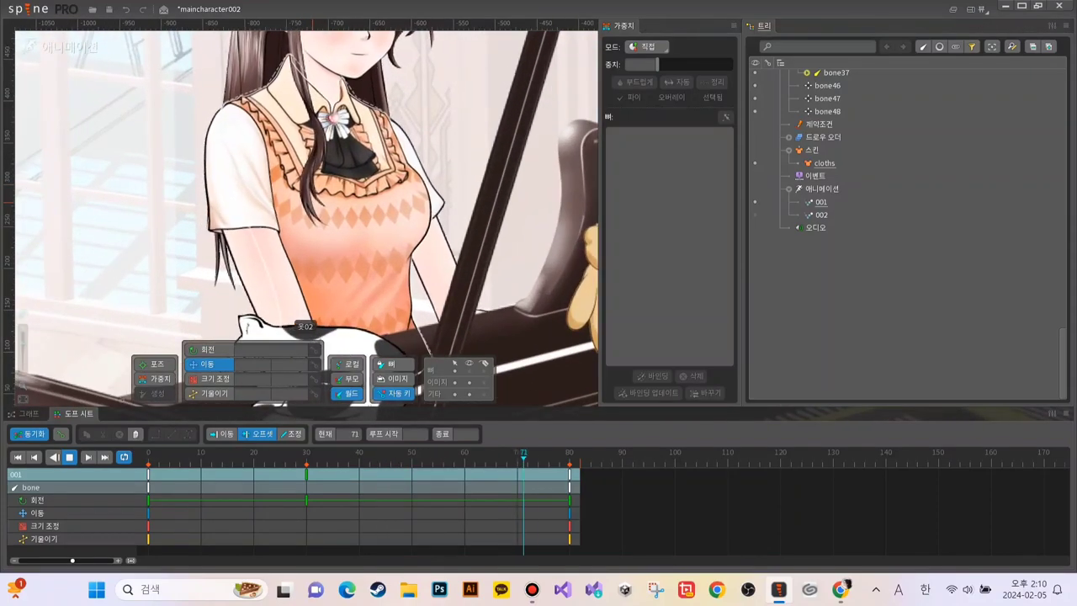
scroll(305, 336, down, 4)
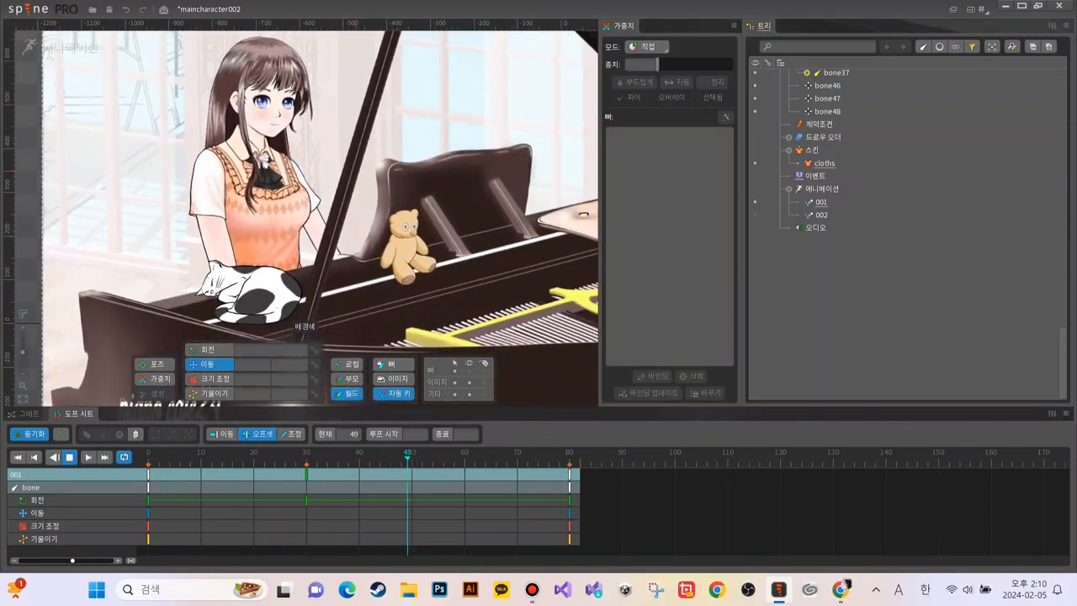
scroll(259, 179, down, 5)
scroll(259, 178, up, 4)
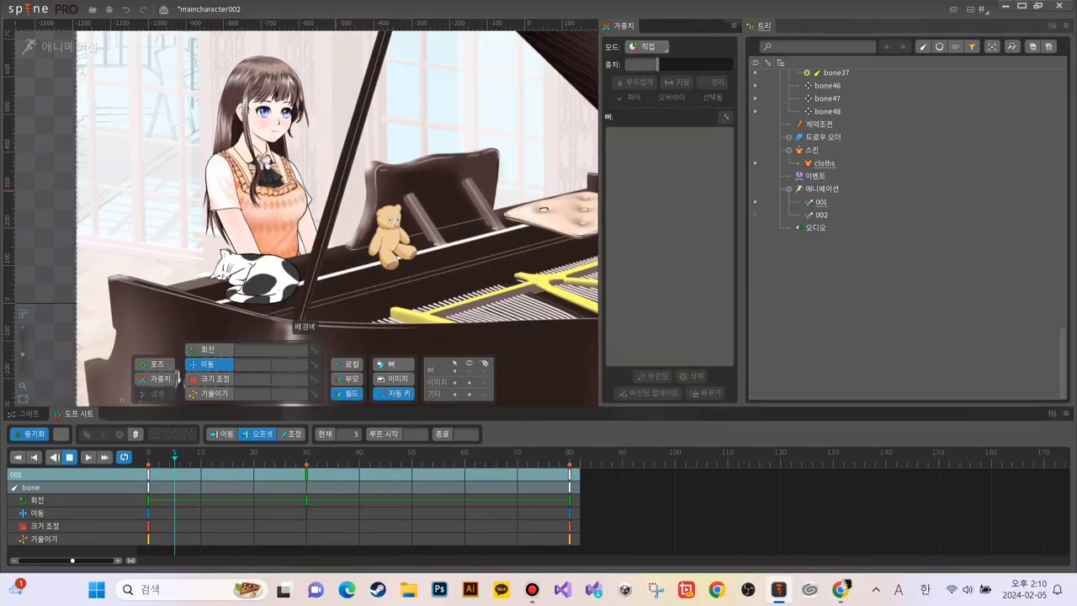
Step: Switch to setup mode and back to animation mode, and inspect the cloths/옷02 mesh in animation 001
click(51, 46)
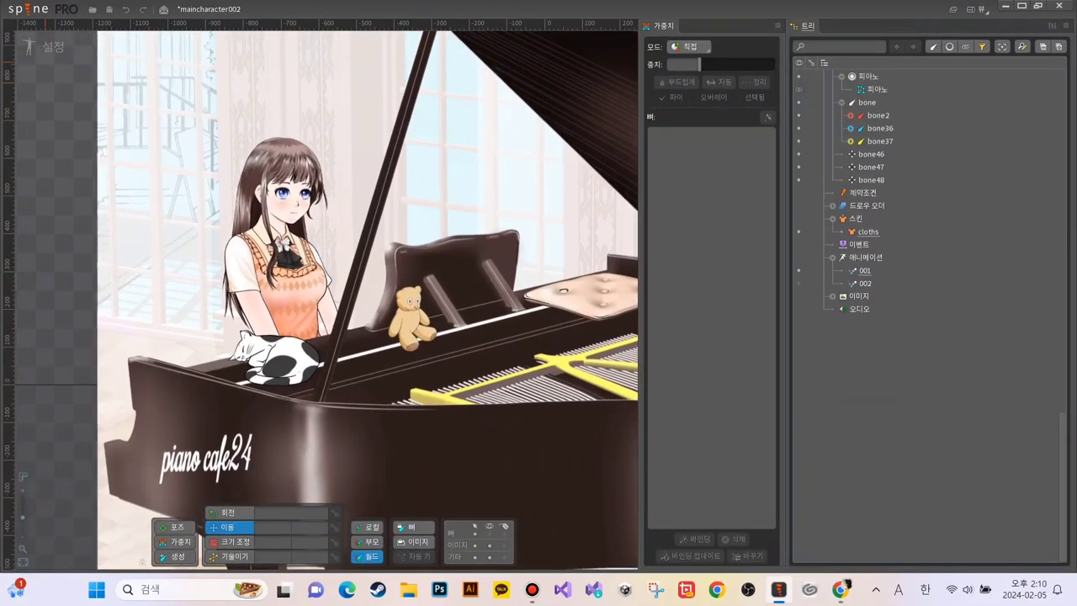
click(51, 47)
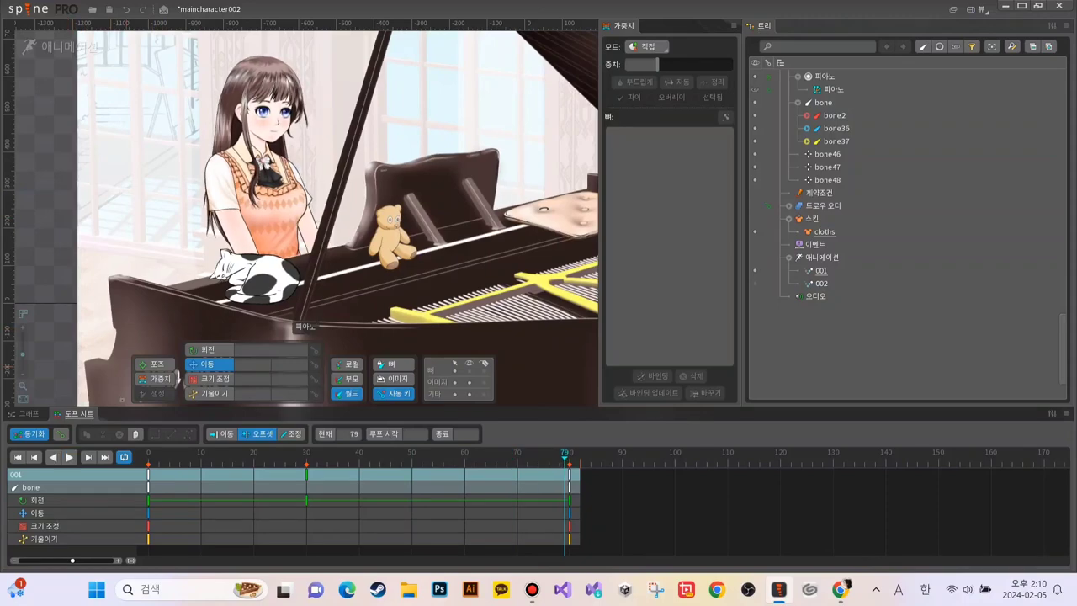
scroll(290, 322, up, 2)
click(290, 322)
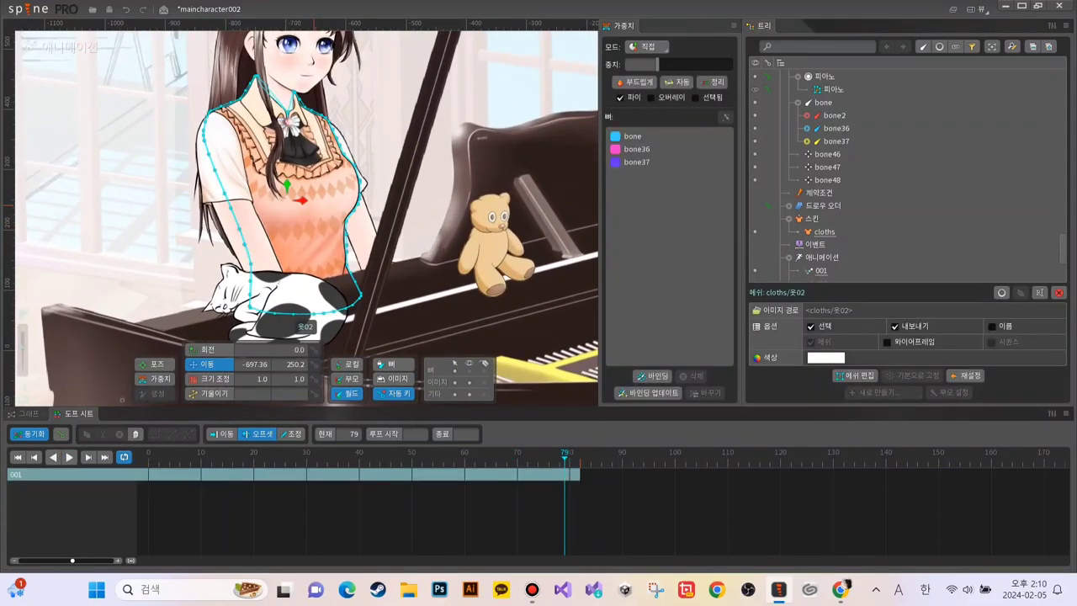
scroll(290, 322, up, 1)
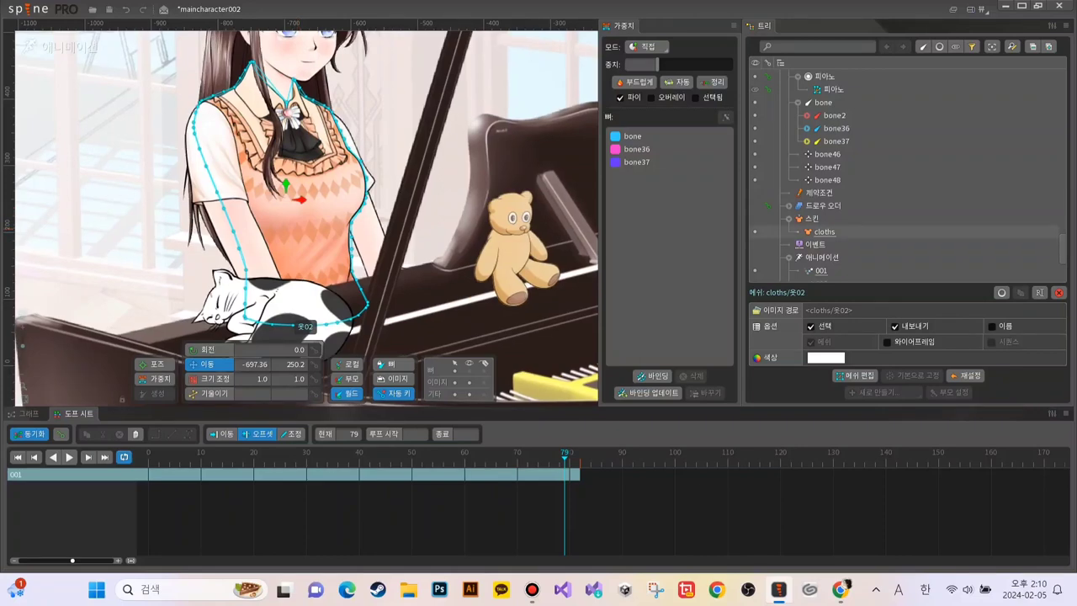
scroll(299, 324, down, 4)
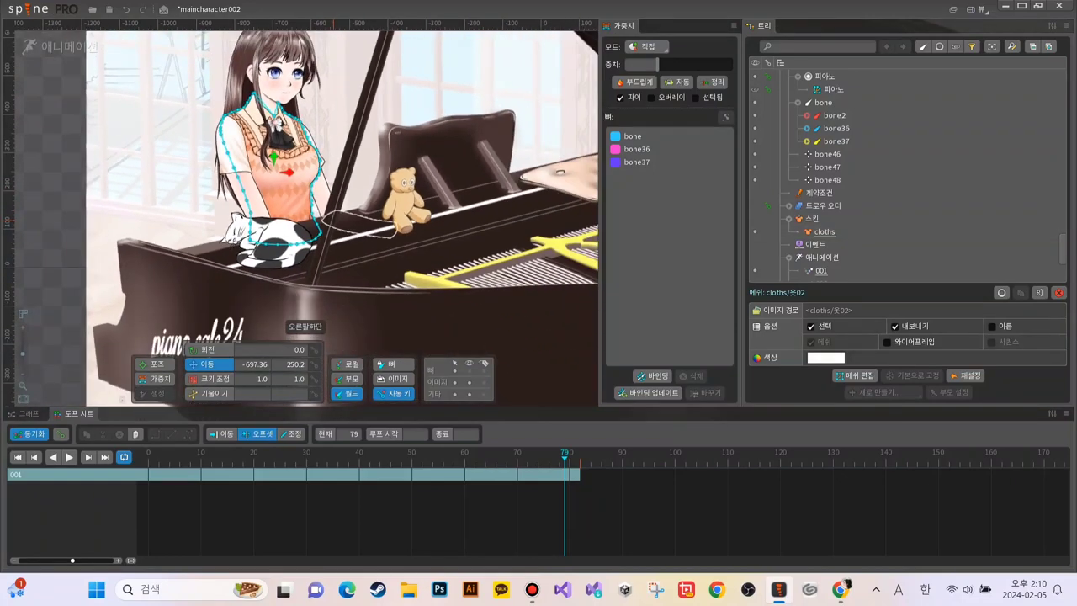
key(space)
Step: Play animation 001 and examine the character's movement both up close and in the whole scene
scroll(284, 166, up, 2)
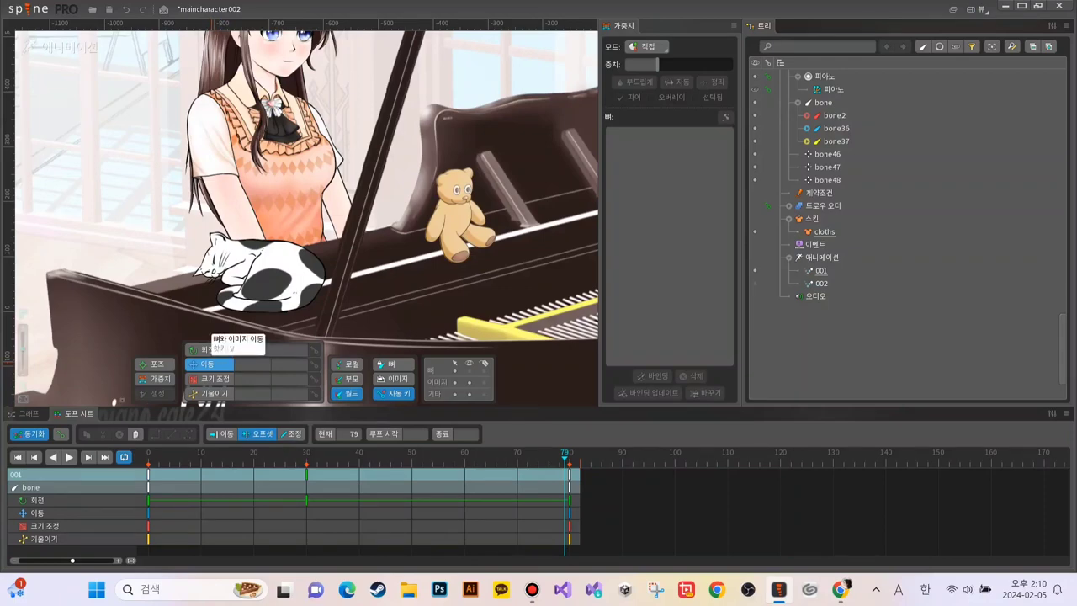
scroll(362, 223, down, 2)
drag(334, 126, 376, 139)
scroll(376, 140, up, 3)
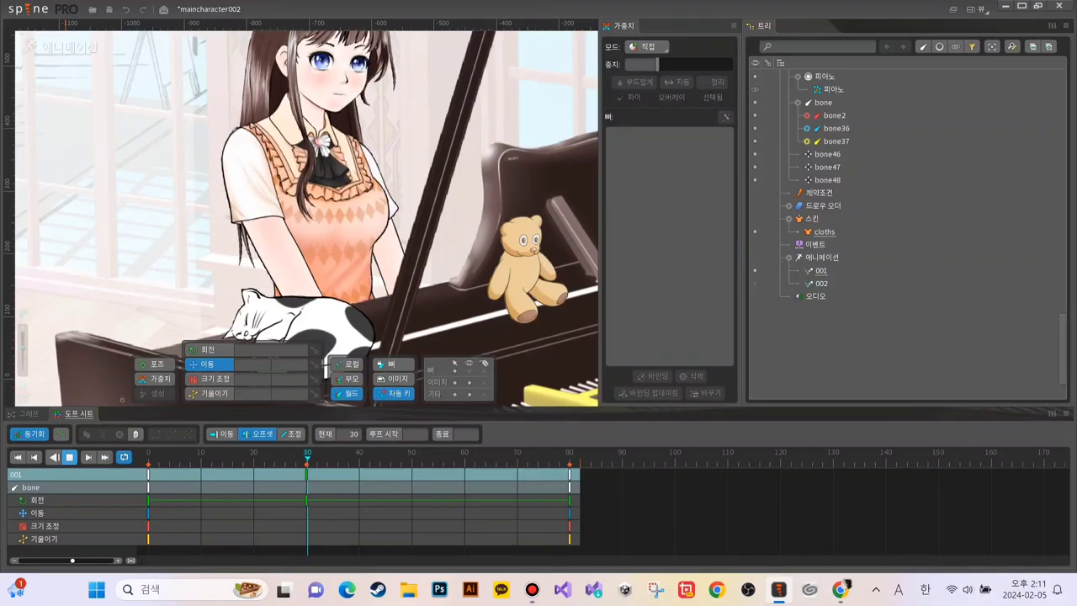
scroll(317, 219, down, 3)
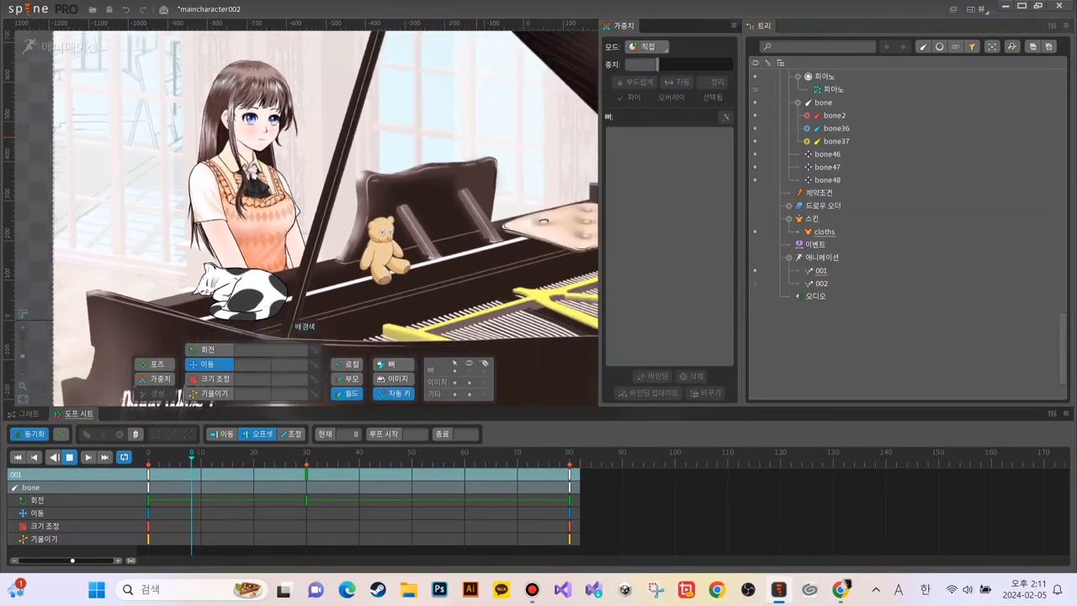
Step: Activate animation 002, stop the playback, and save the project
click(755, 283)
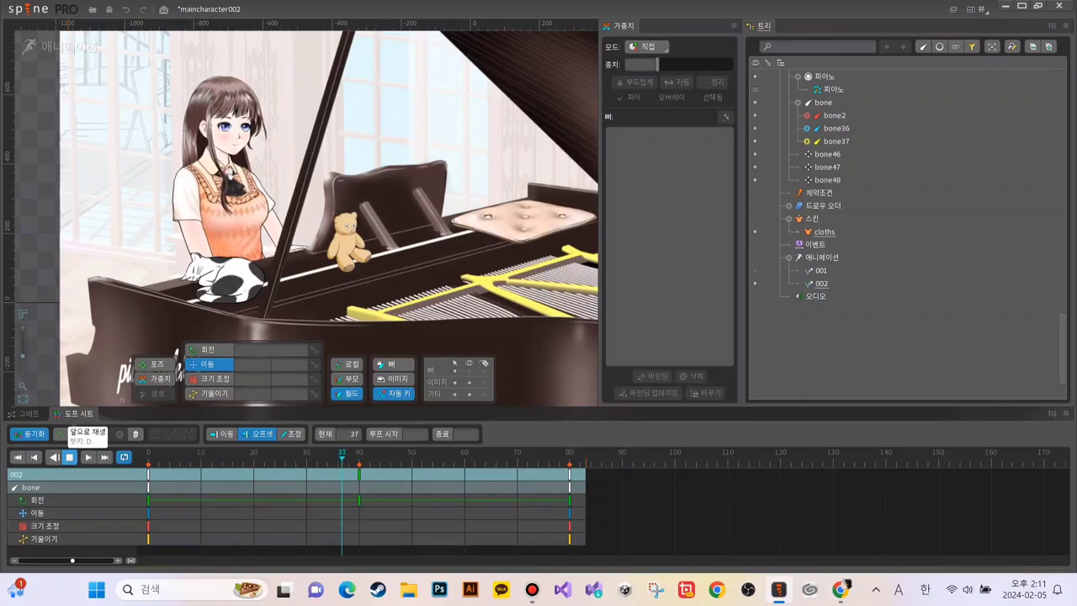
click(69, 457)
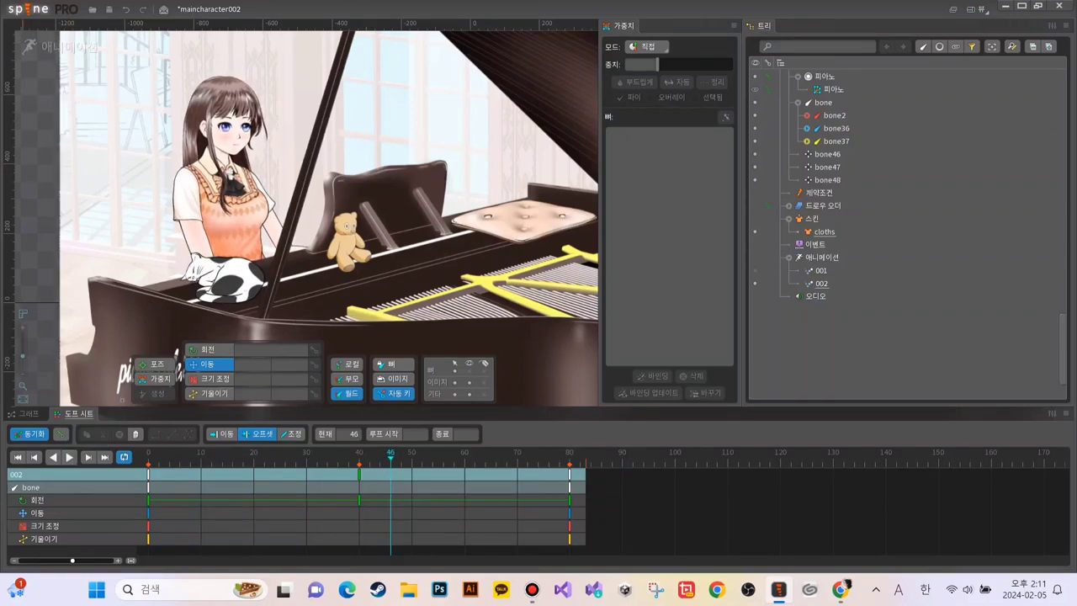
key(ctrl+s)
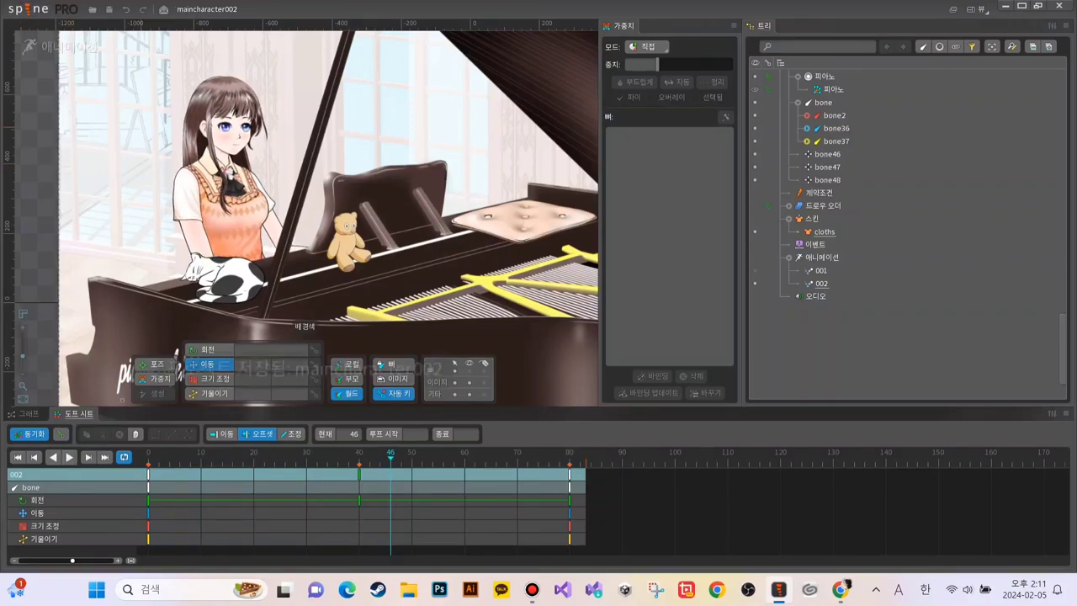
Step: Open the AVI export settings and set 3 animation repeats with a 1-second pause
click(28, 9)
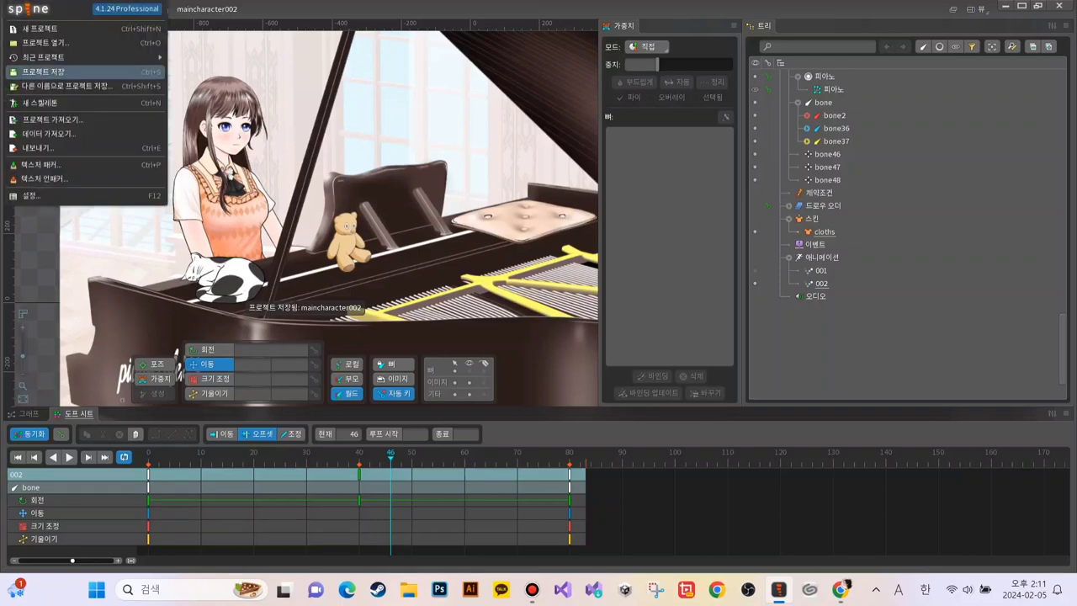
click(38, 147)
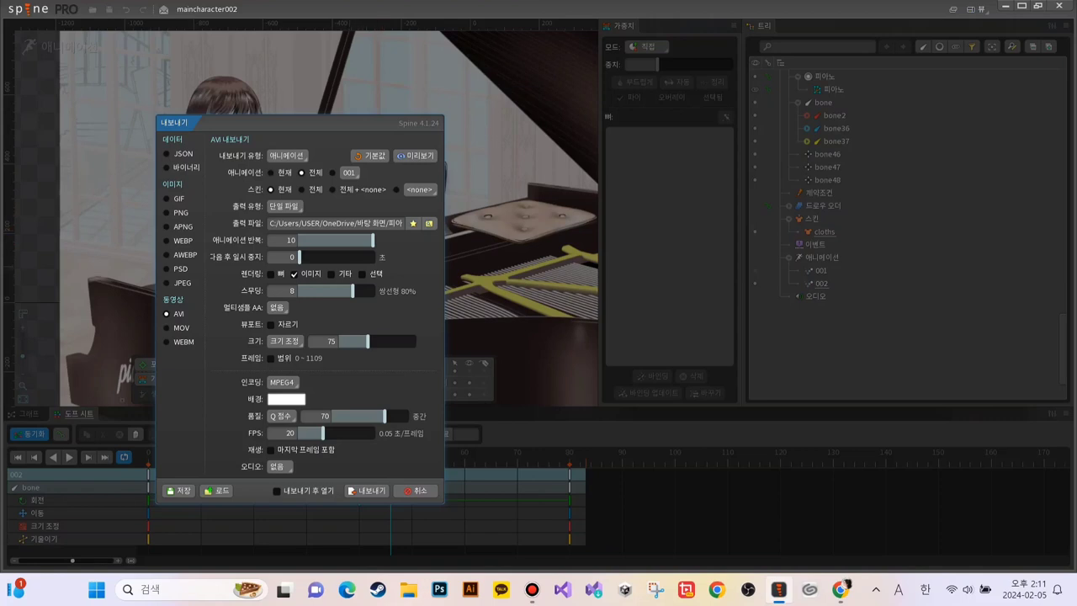
click(324, 241)
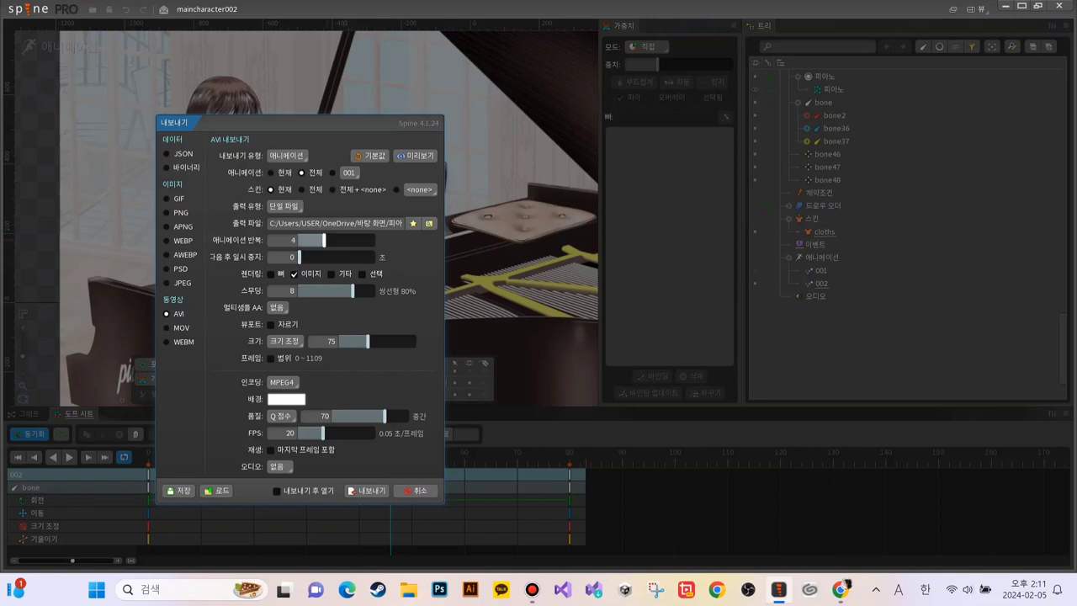
mouse_move(324, 240)
mouse_down()
mouse_move(324, 257)
mouse_move(312, 257)
mouse_up()
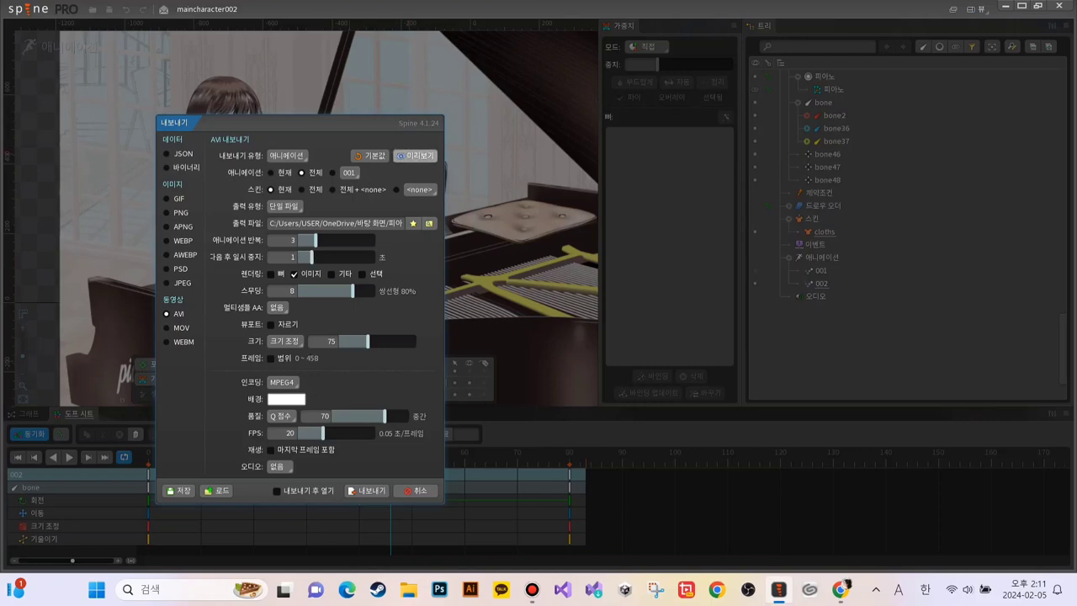
Step: Preview the AVI export, advance frame by frame to frame 13, and examine the character up close
click(415, 155)
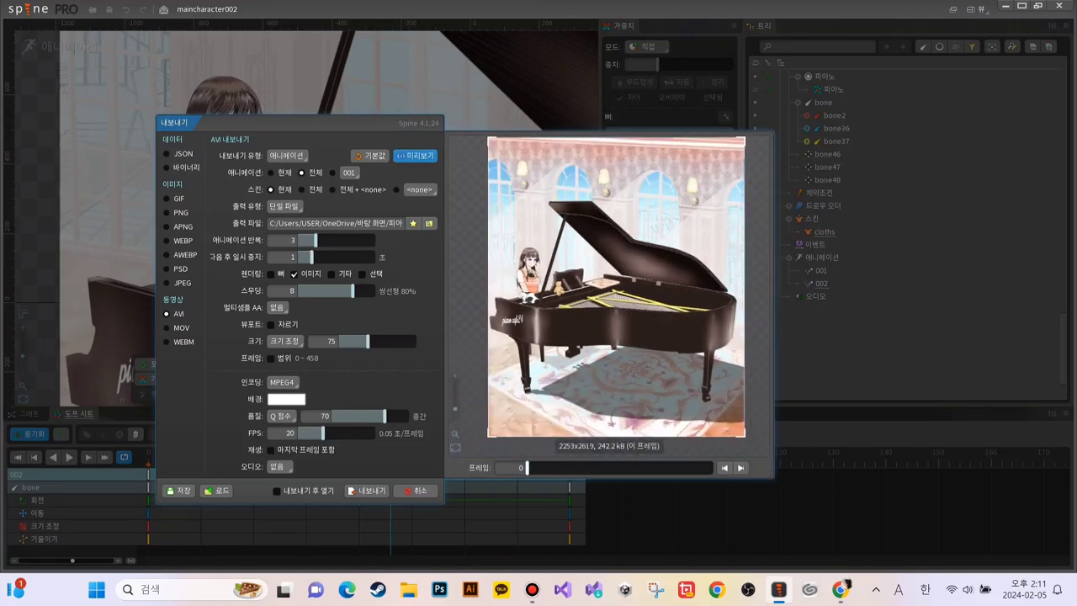
click(740, 467)
click(741, 466)
click(740, 467)
click(740, 467)
click(740, 467)
click(740, 467)
click(740, 467)
click(740, 467)
click(740, 467)
click(740, 467)
click(741, 467)
click(740, 467)
scroll(609, 303, up, 3)
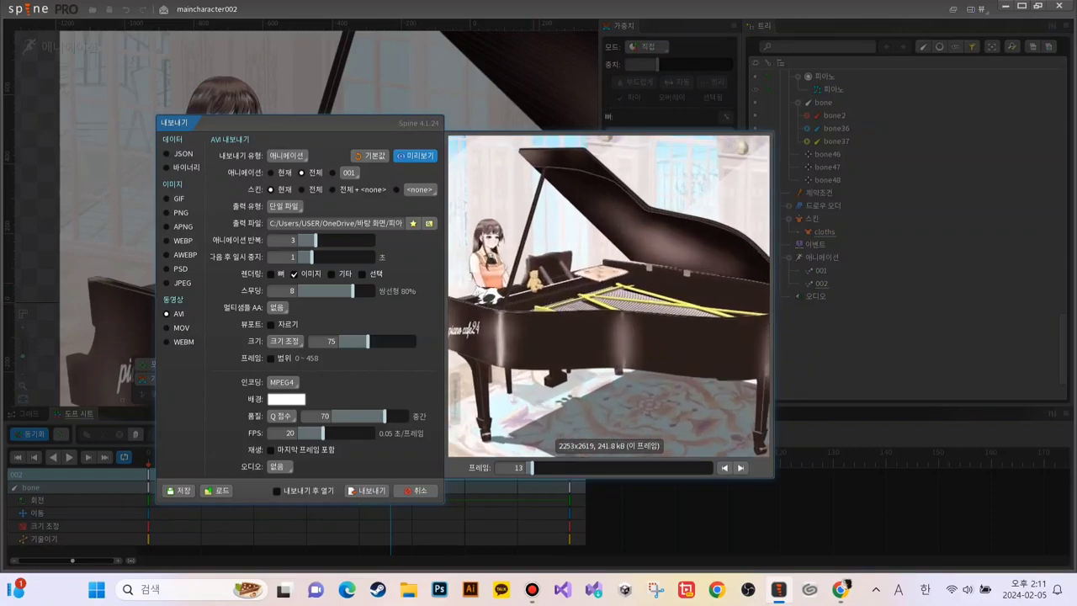
scroll(609, 303, down, 3)
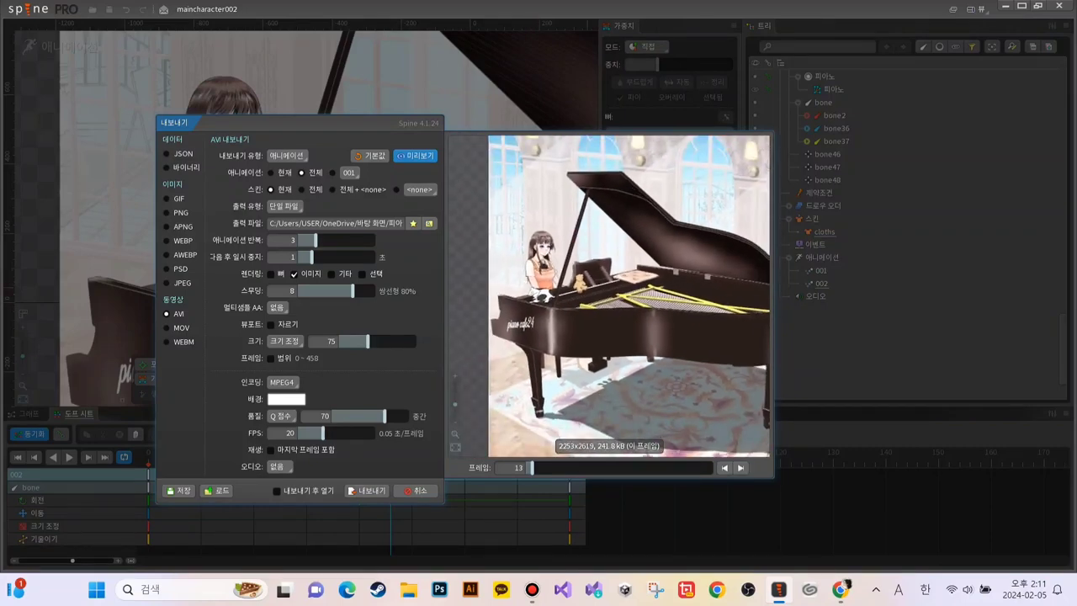
scroll(582, 279, up, 4)
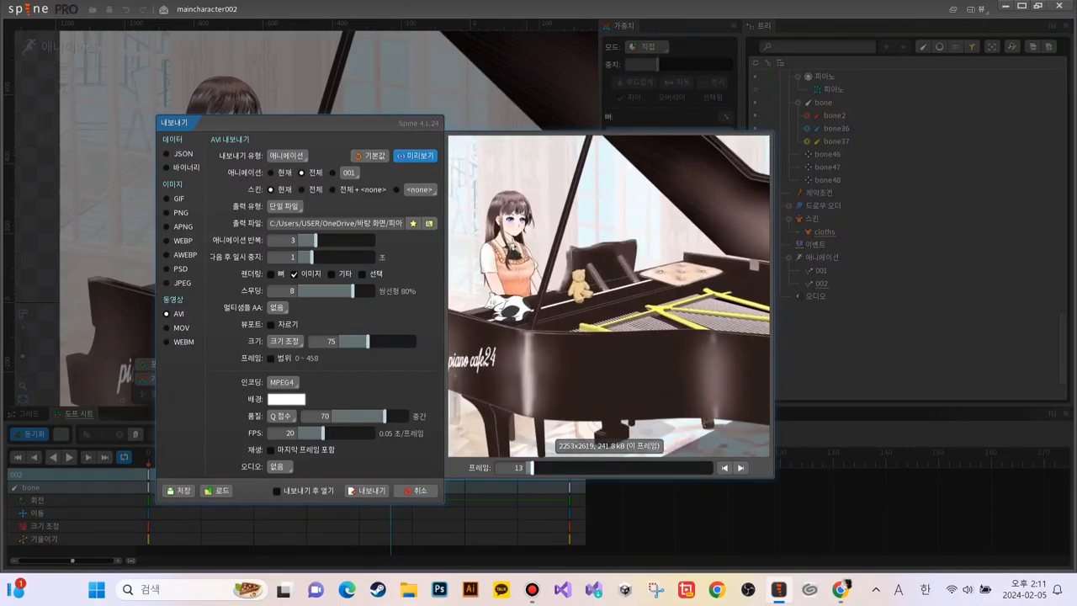
Step: Rewind the export preview to frame 0, advance it to frame 5, and return it to frame 0
mouse_move(532, 468)
mouse_down()
mouse_move(547, 467)
mouse_move(526, 468)
mouse_up()
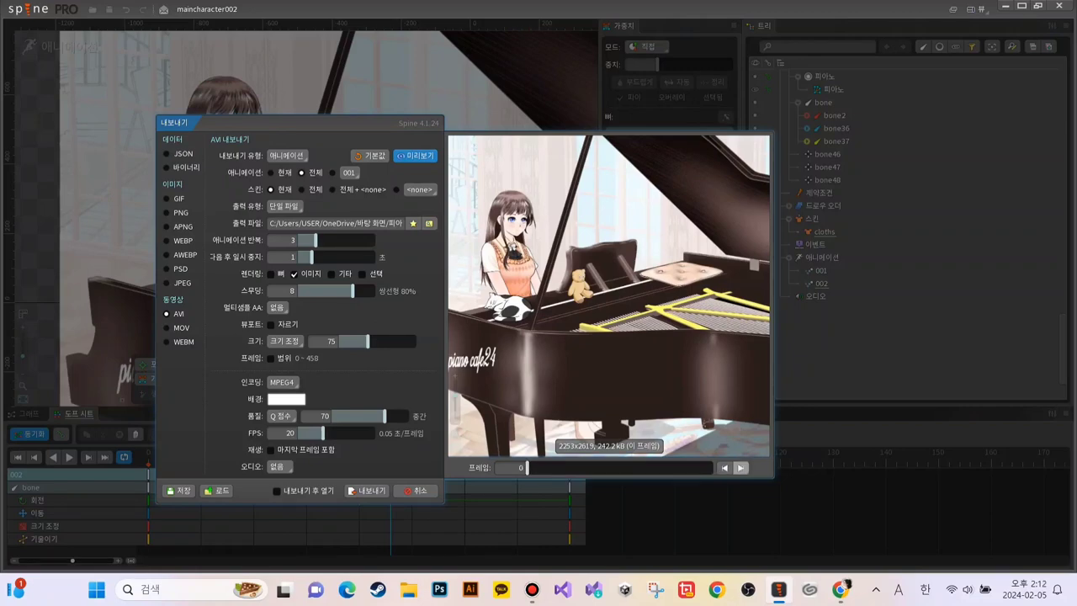
click(740, 468)
click(740, 468)
click(740, 468)
click(740, 468)
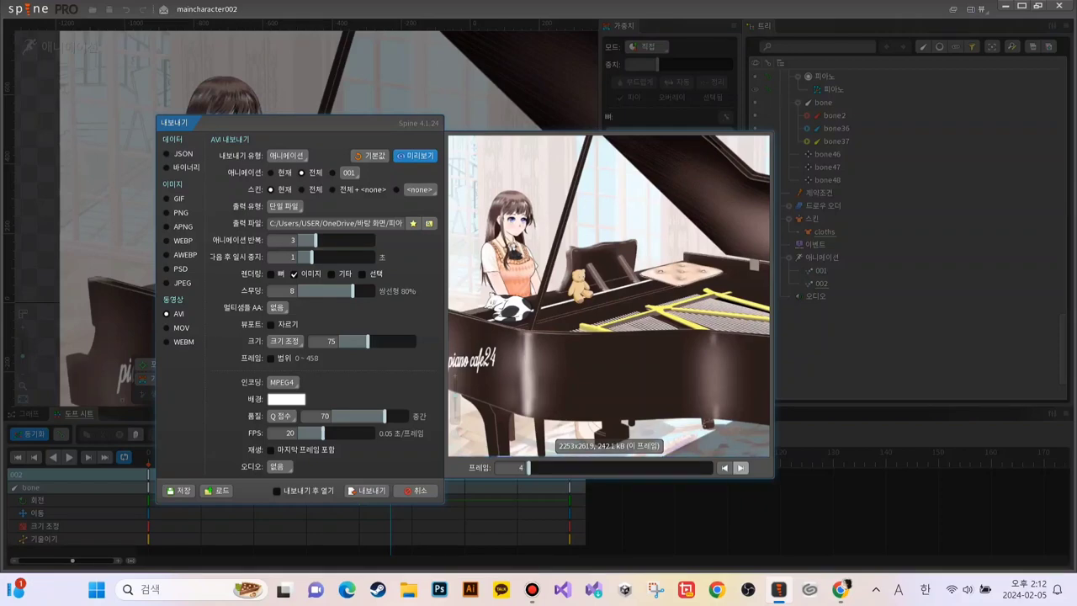
click(741, 468)
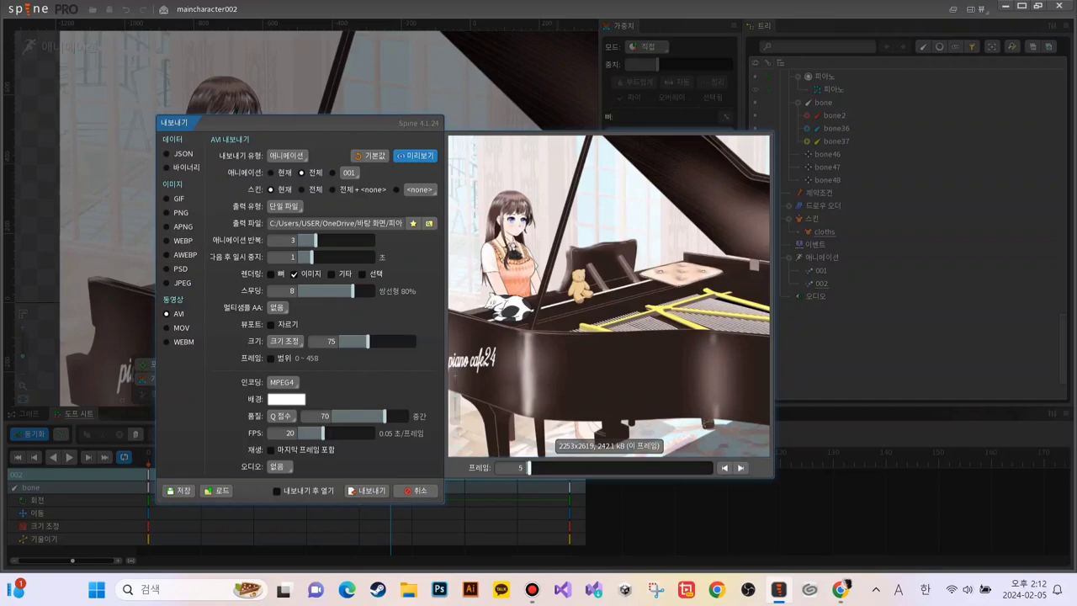
drag(529, 467, 527, 468)
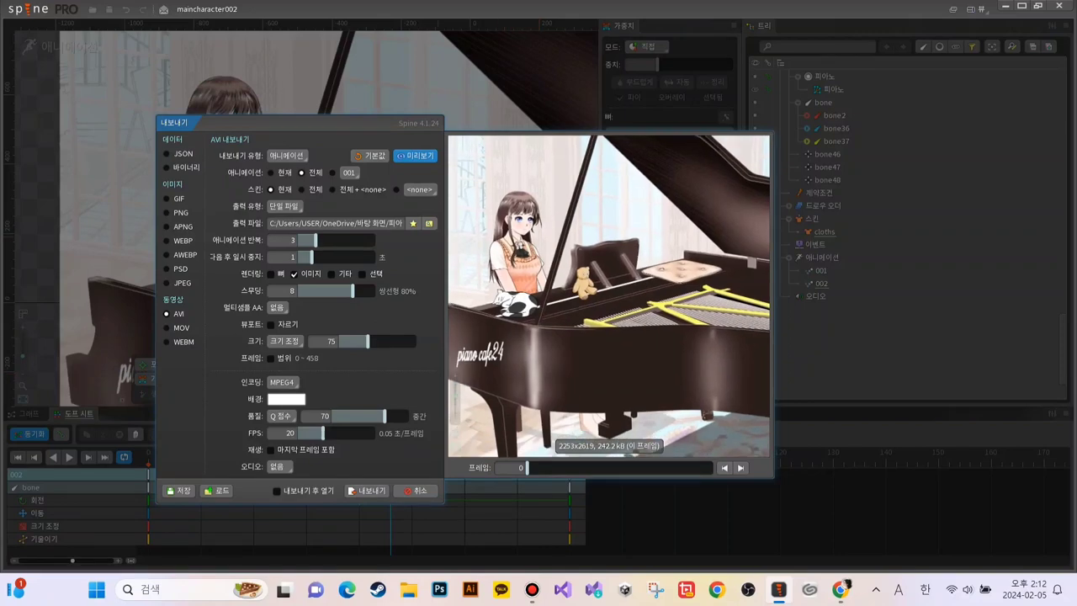
Step: Close the preview and export all animations as AVI with smoothing 10, scale 88.6, quality 80 and 30 FPS
click(414, 155)
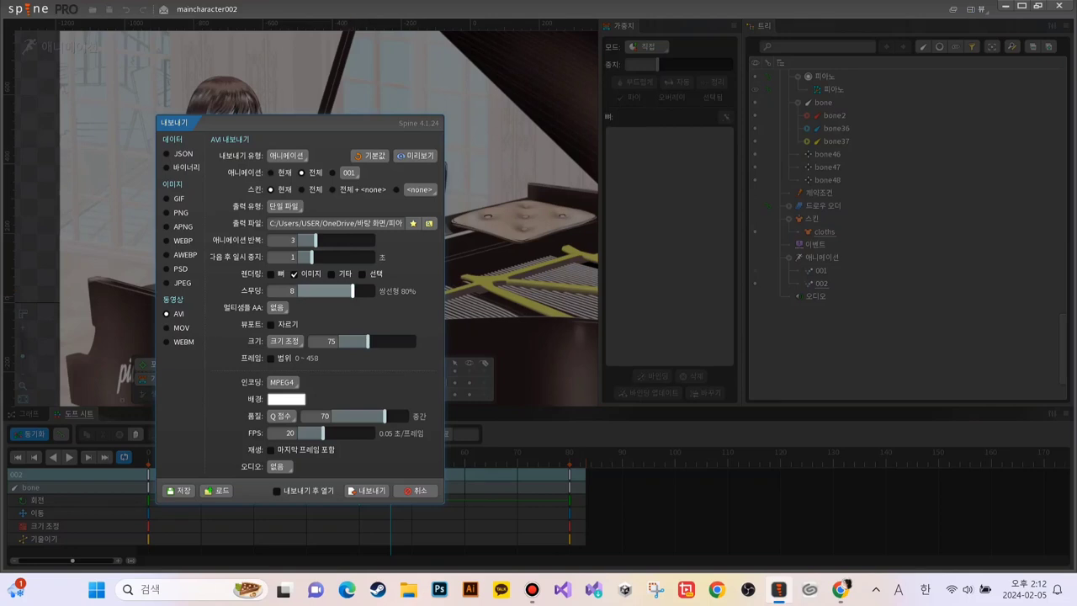
drag(352, 290, 366, 290)
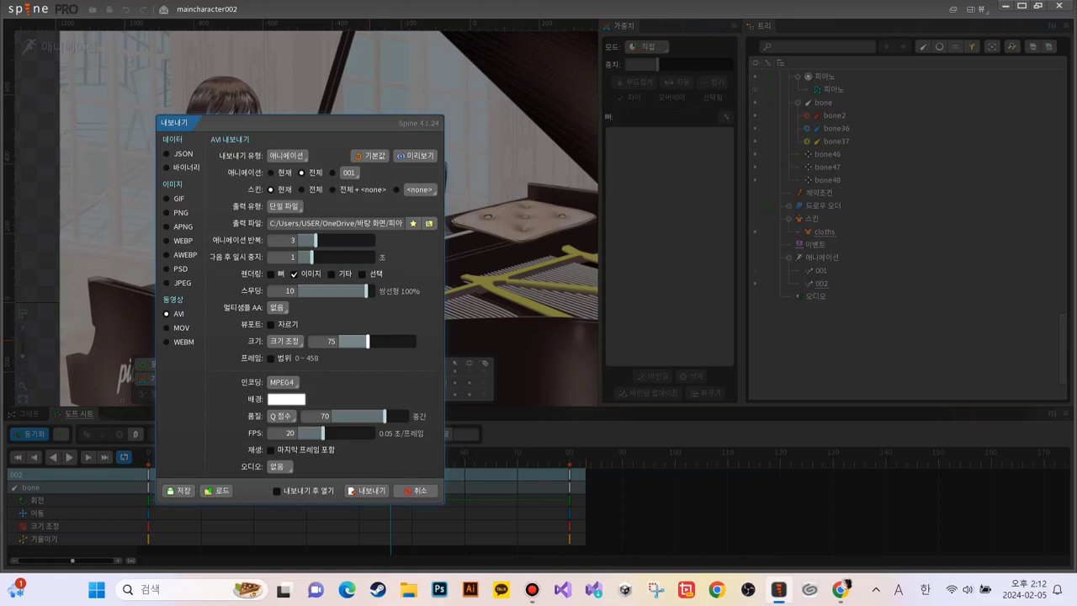
drag(367, 341, 373, 341)
drag(385, 415, 392, 416)
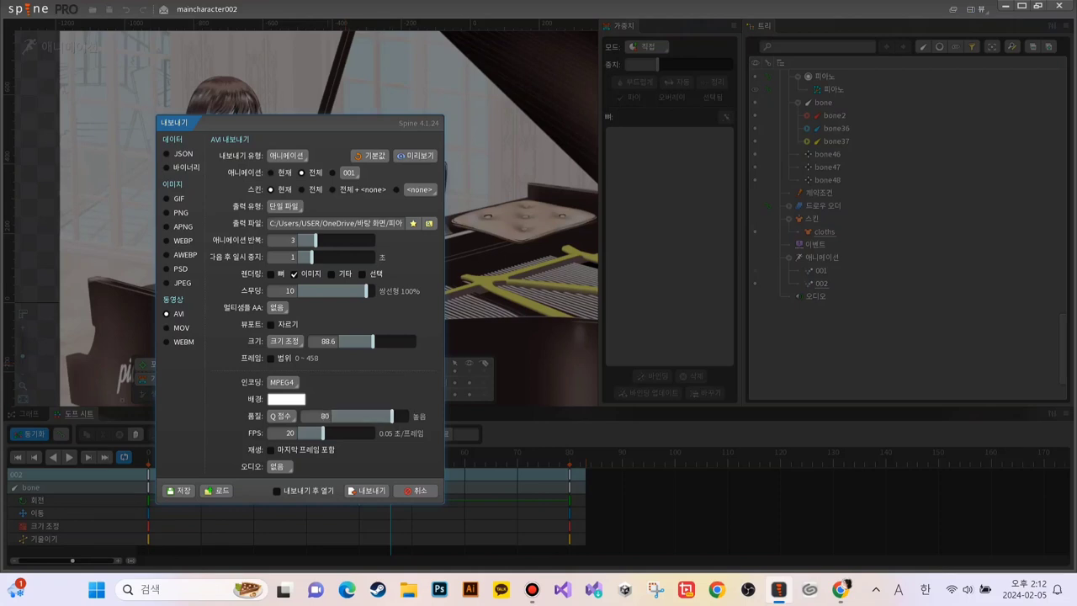
drag(322, 432, 335, 432)
click(367, 490)
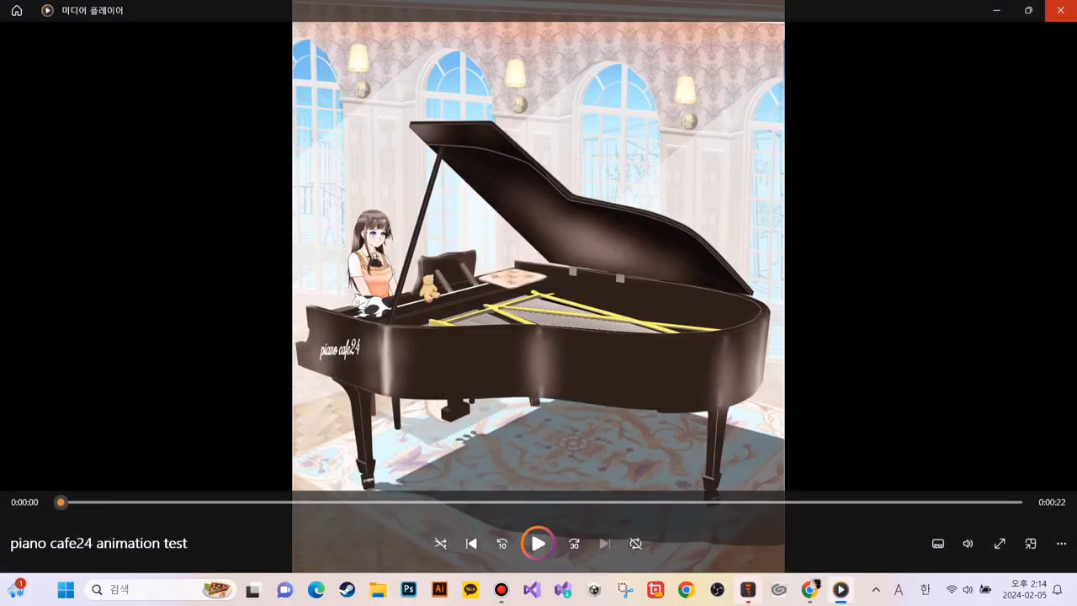
Step: Close the exported video and re-export all animations as AVI with the pause after each animation set to 0.3 seconds
click(1060, 9)
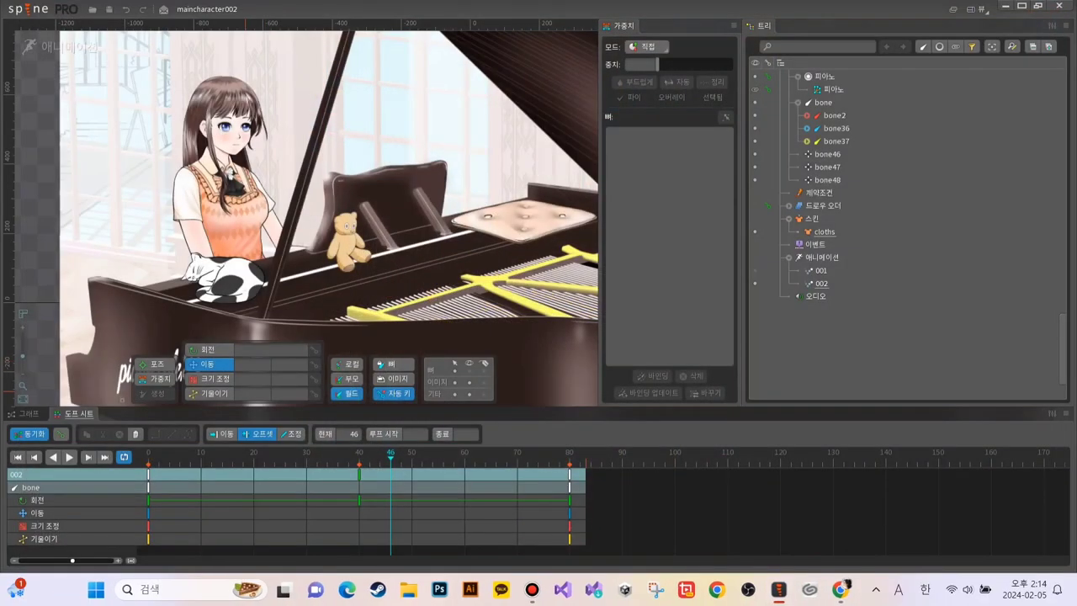
click(30, 9)
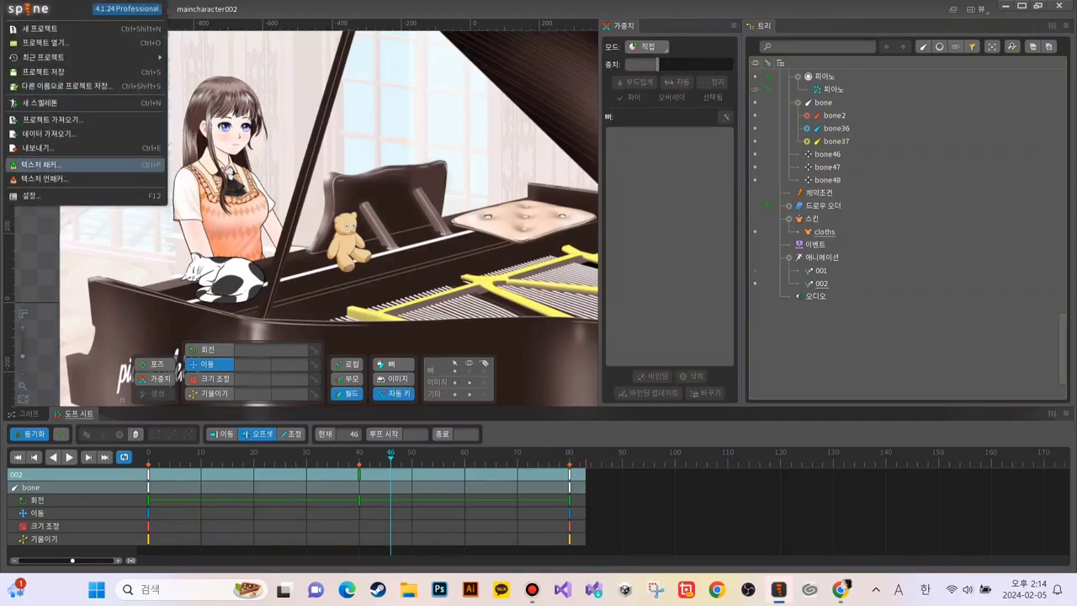
click(50, 148)
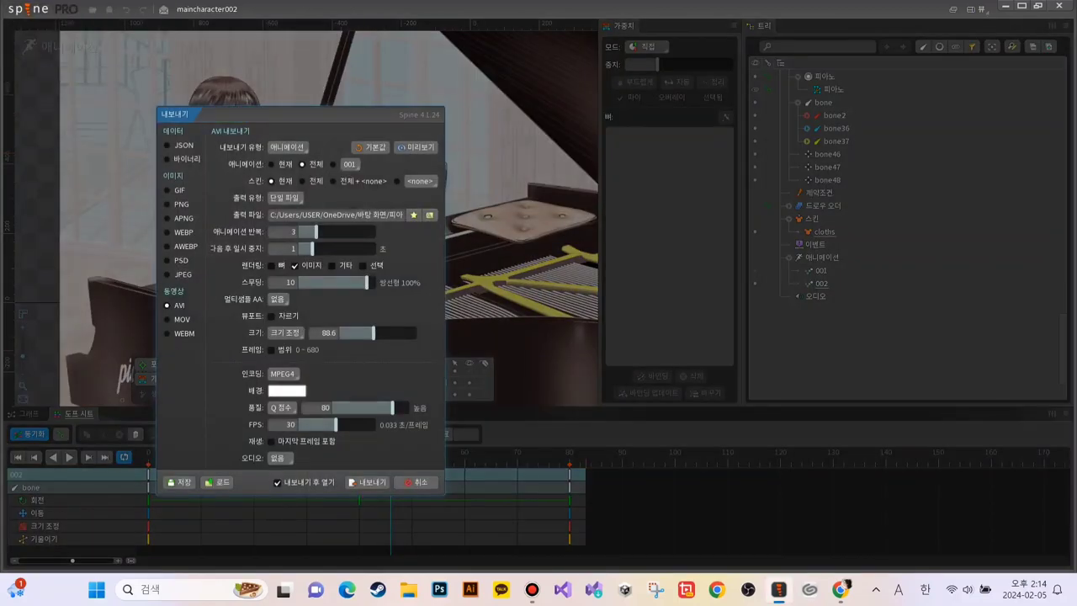
drag(312, 249, 302, 248)
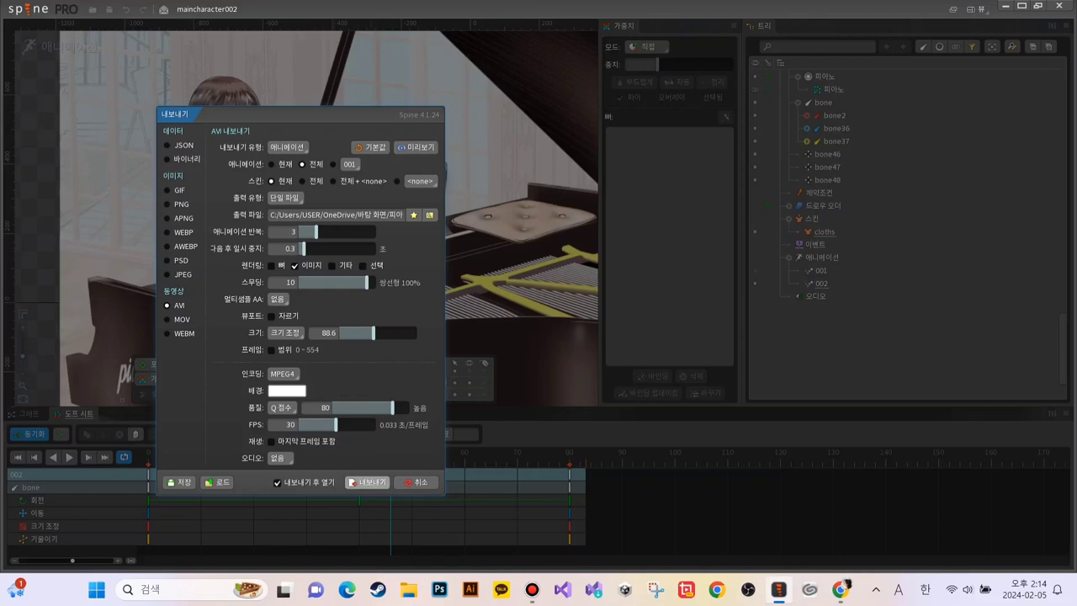
click(368, 483)
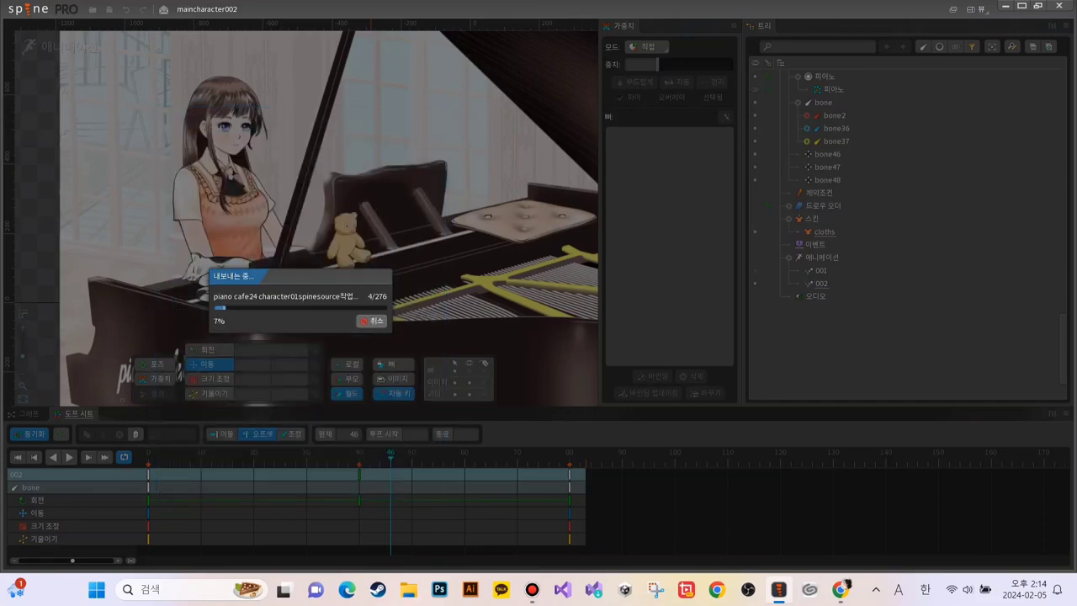